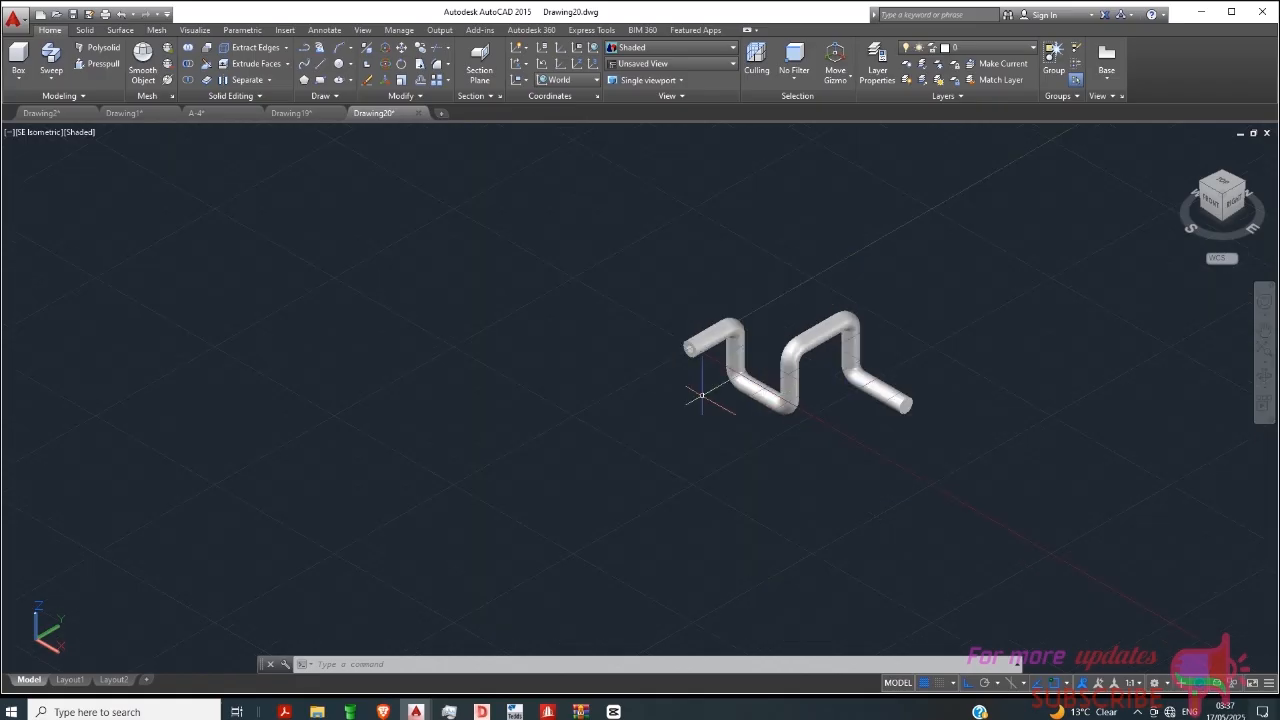
Draw a four-segment 3D path beside the existing pipe, running along Y, down in Z, along X and along Y again.
scroll(724, 385, "up", 3)
scroll(568, 295, "down", 2)
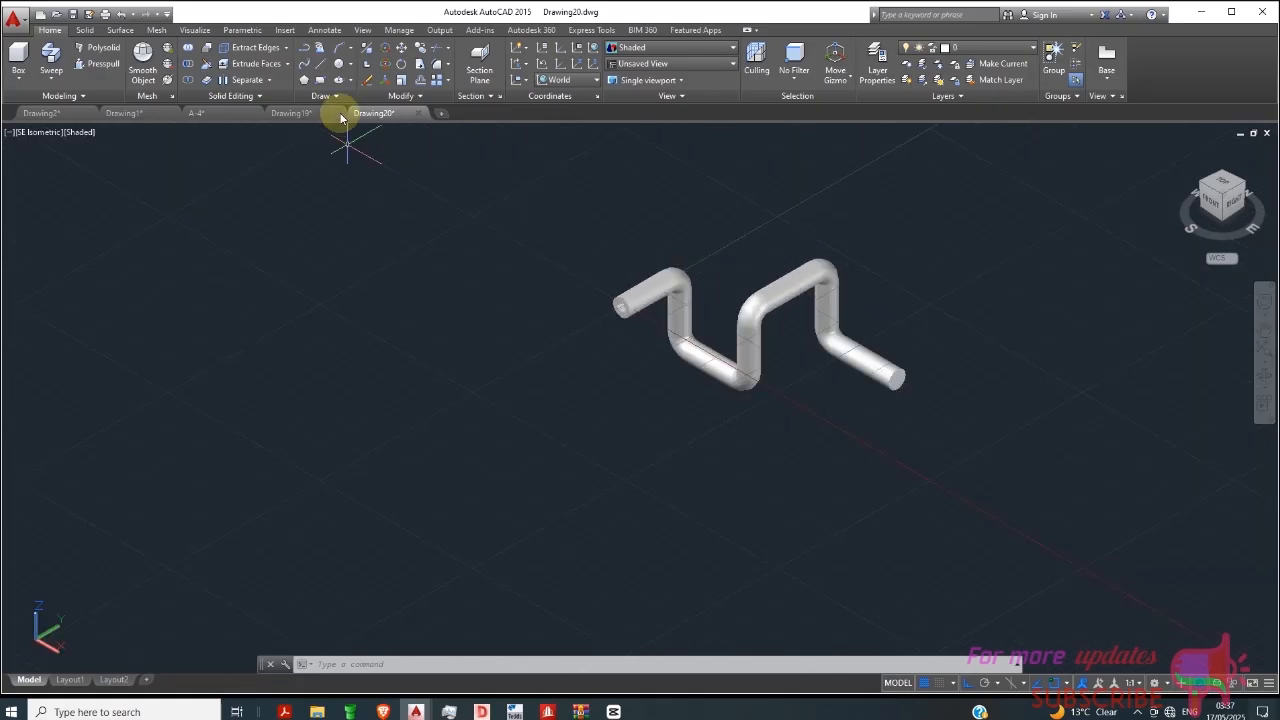
left_click(305, 48)
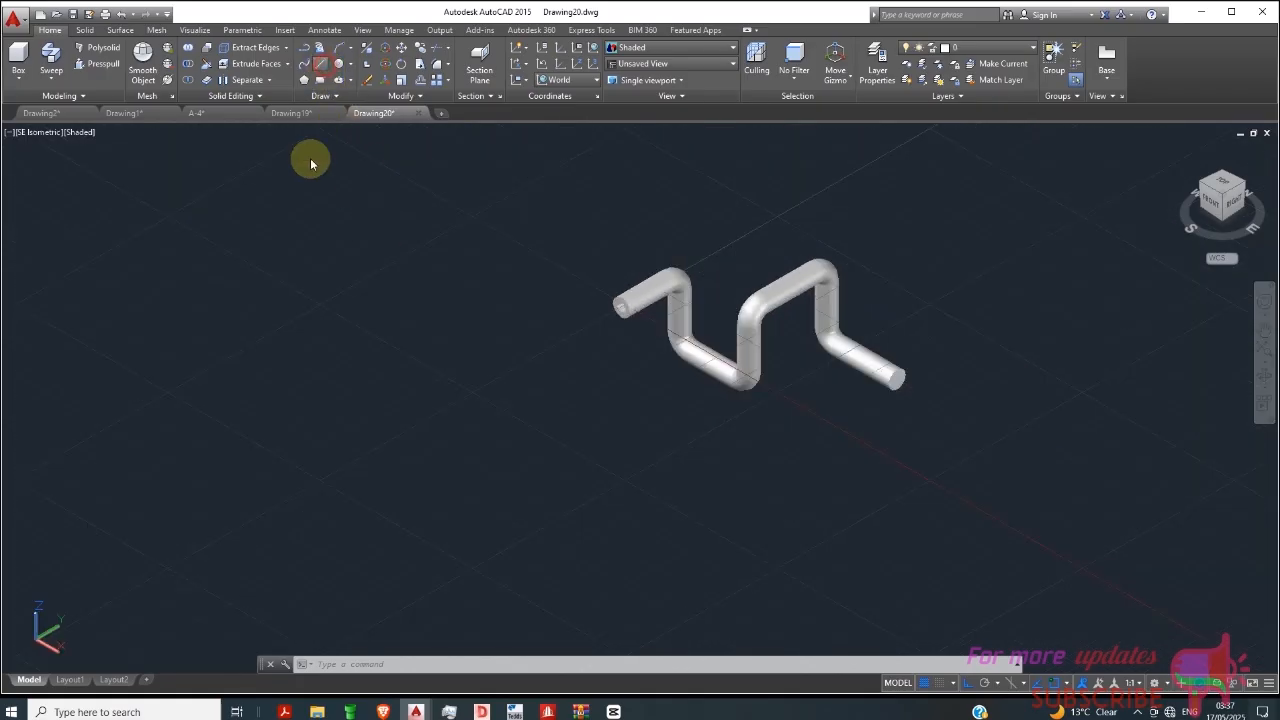
left_click(228, 436)
left_click(388, 382)
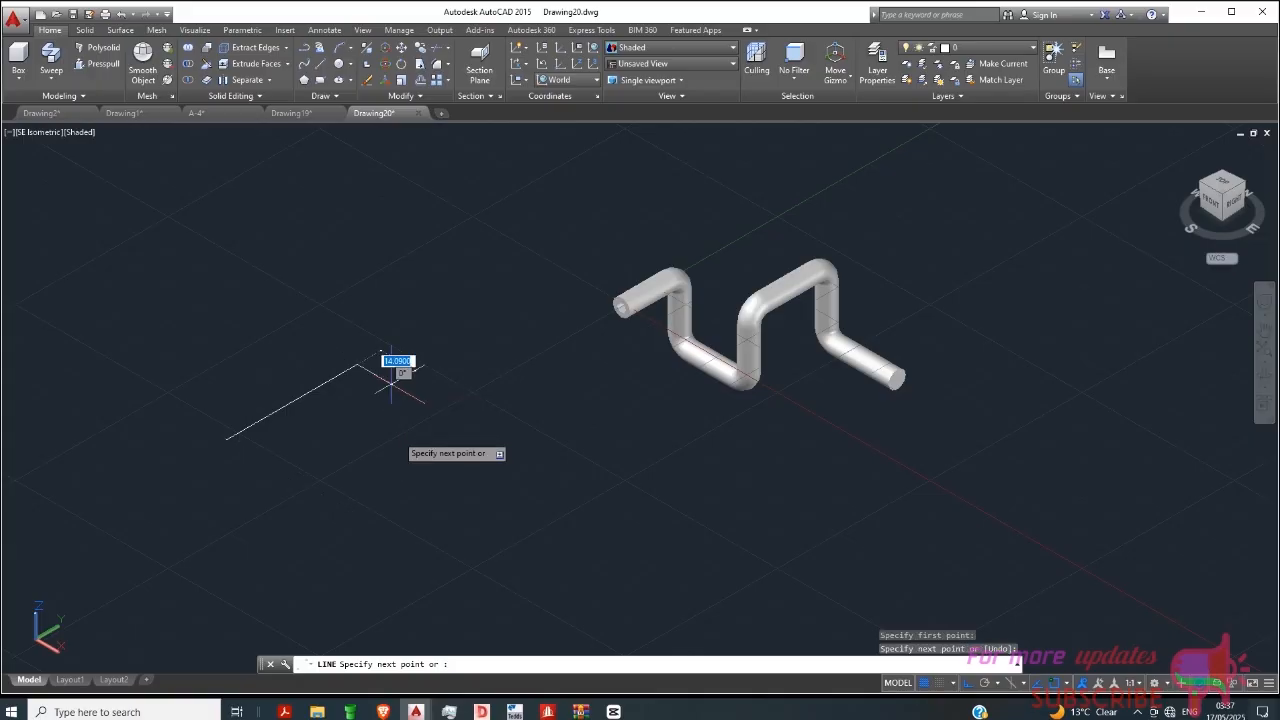
left_click(370, 514)
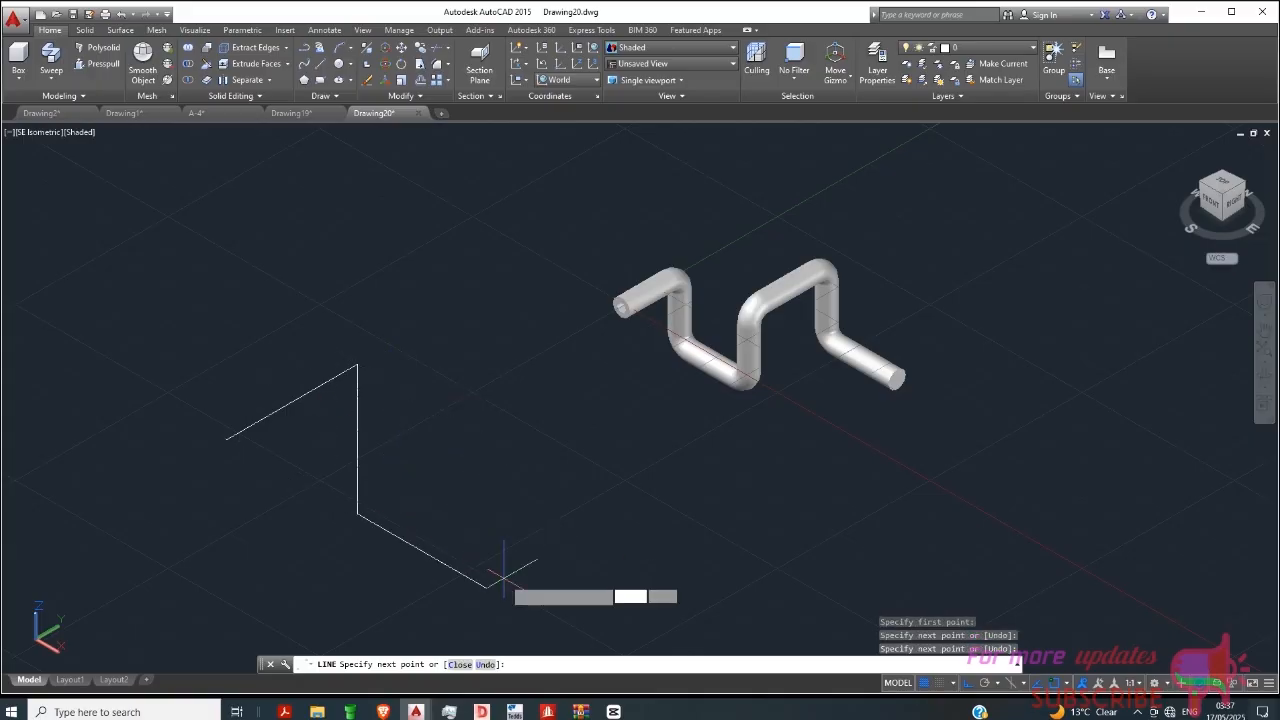
left_click(488, 587)
right_click(647, 536)
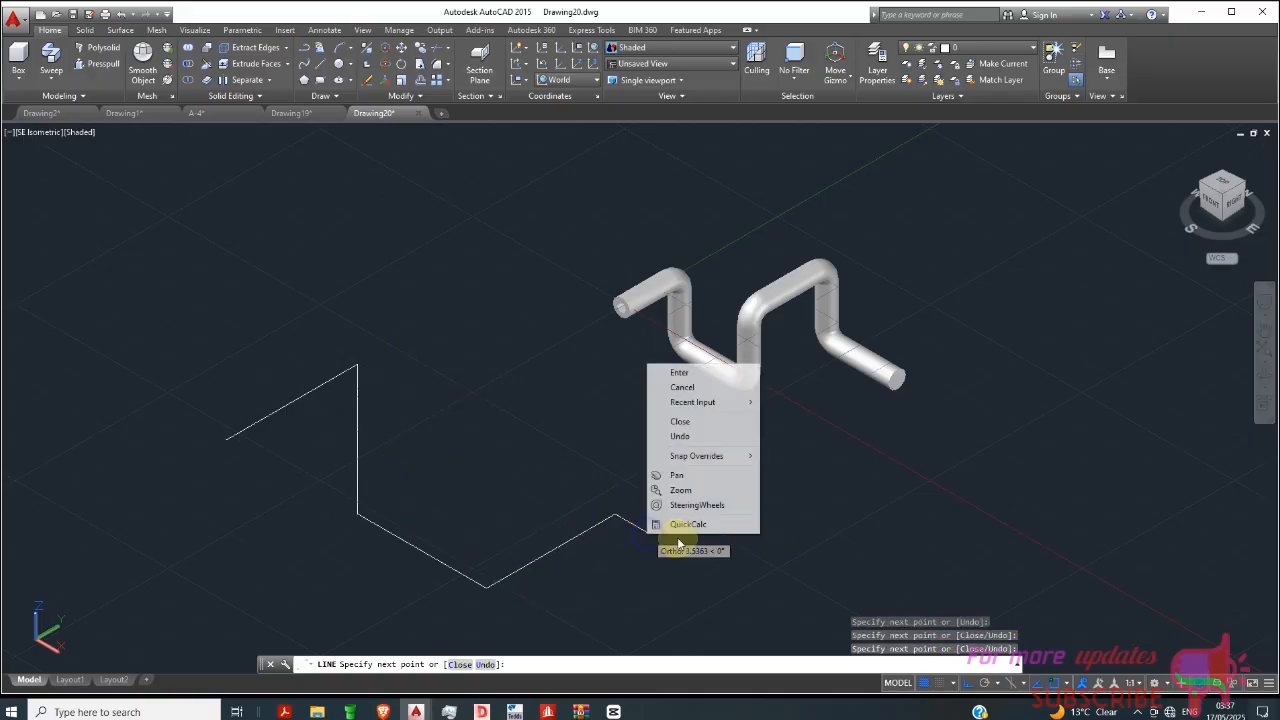
left_click(699, 376)
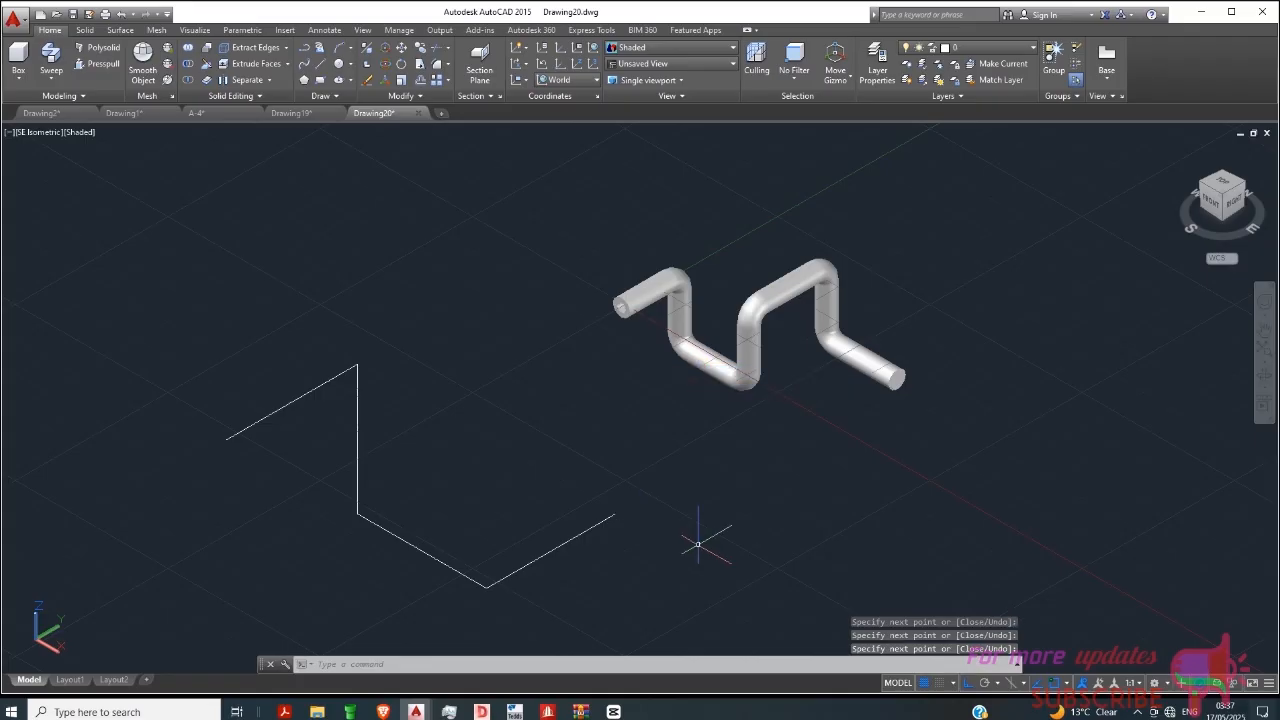
Fillet the path's upper corner between the first sloping line and the vertical line, picking a radius of about 2.65 with two points.
scroll(543, 388, "down", 2)
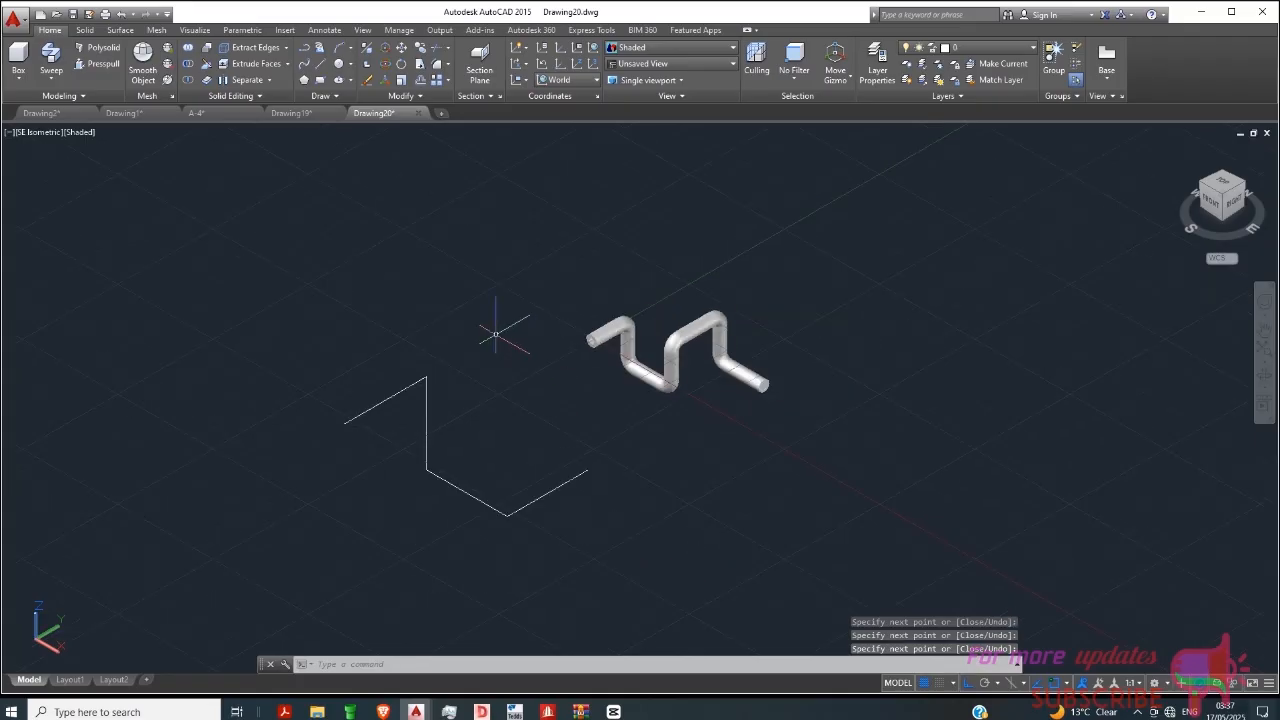
left_click(443, 70)
scroll(440, 470, "up", 2)
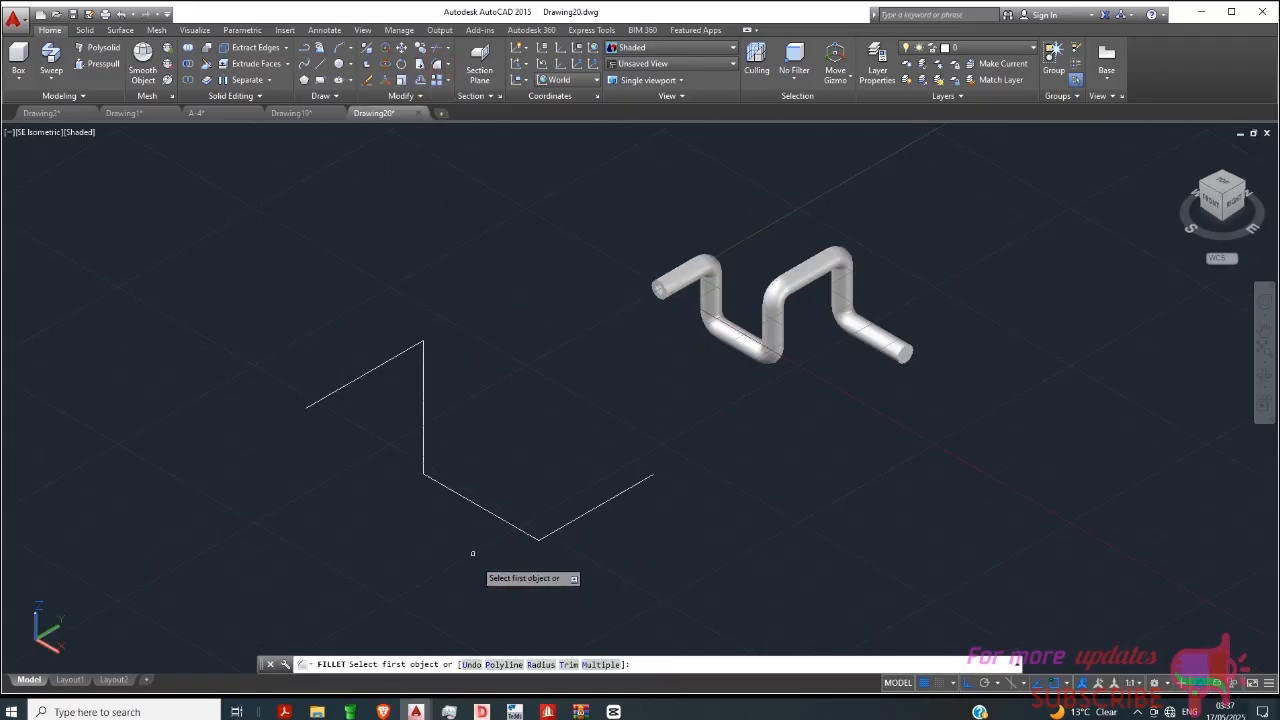
left_click(541, 665)
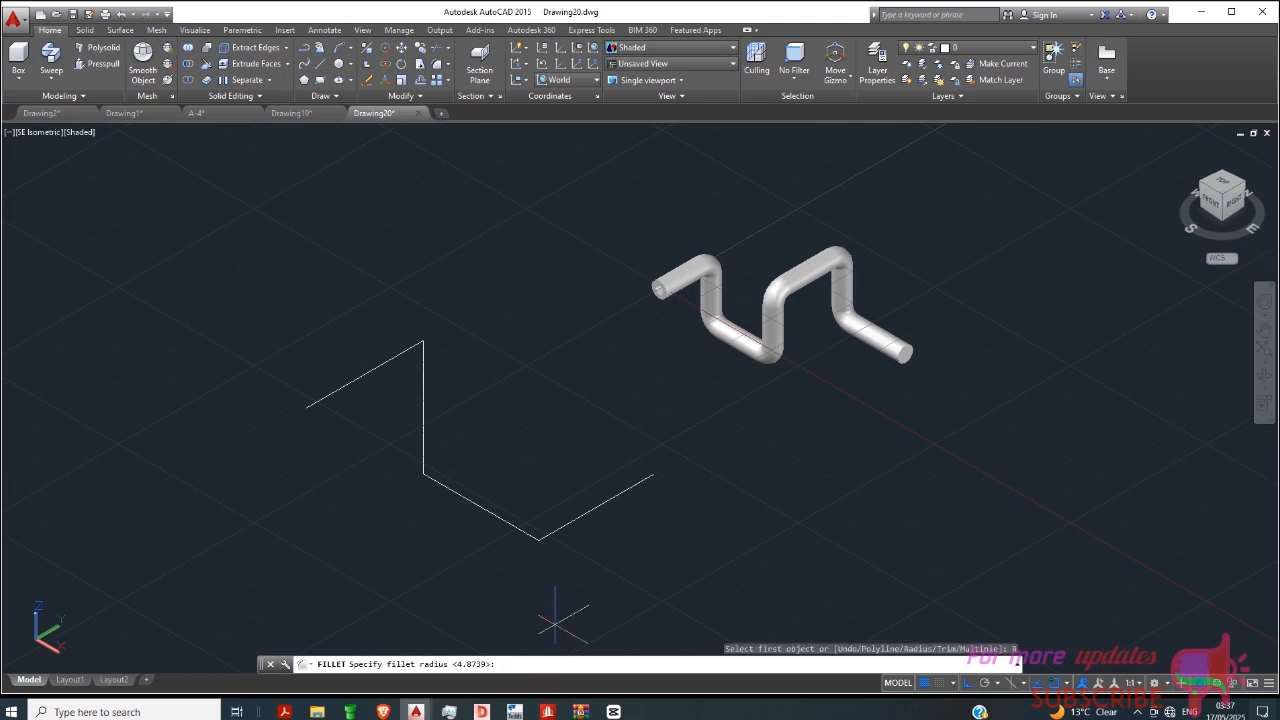
scroll(494, 427, "up", 3)
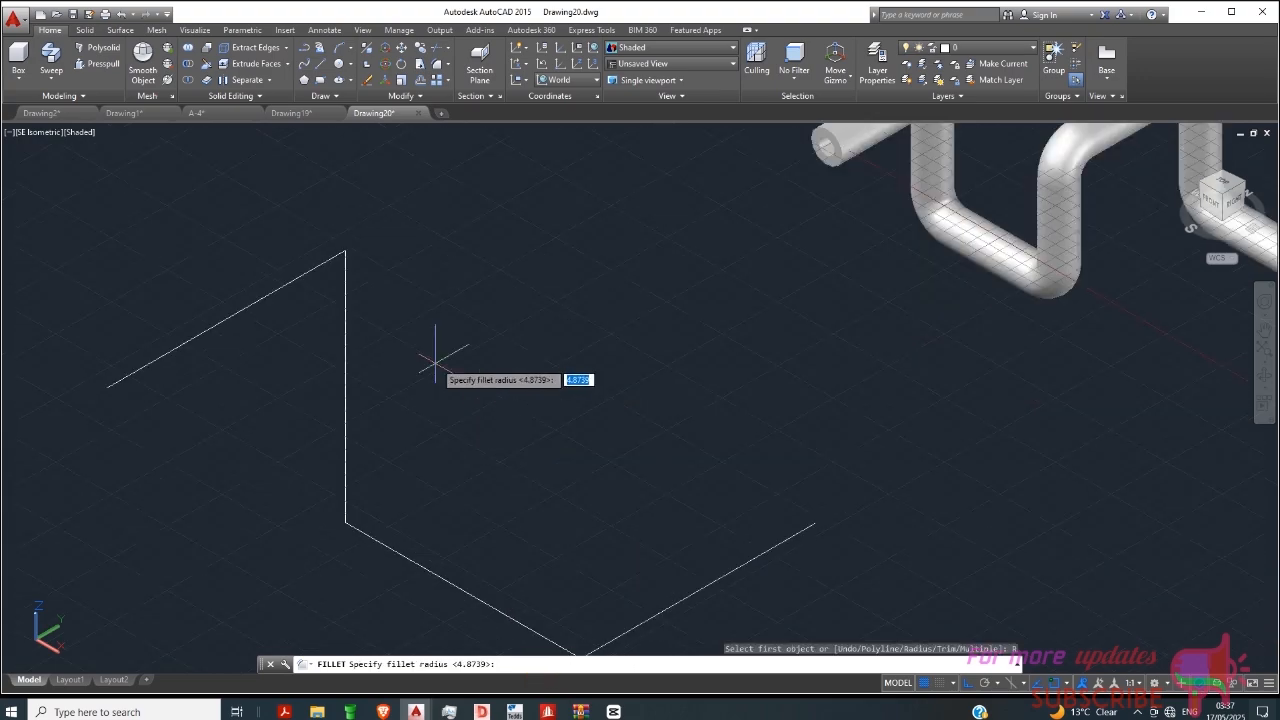
left_click(455, 377)
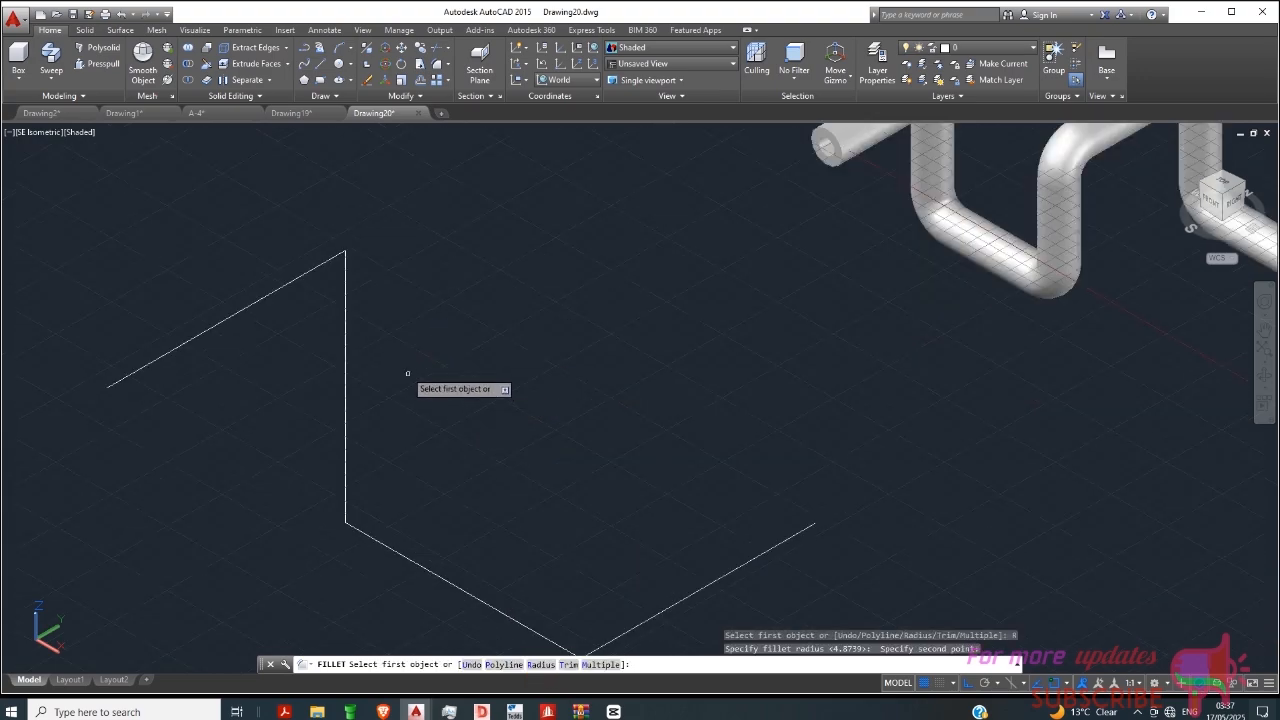
left_click(346, 288)
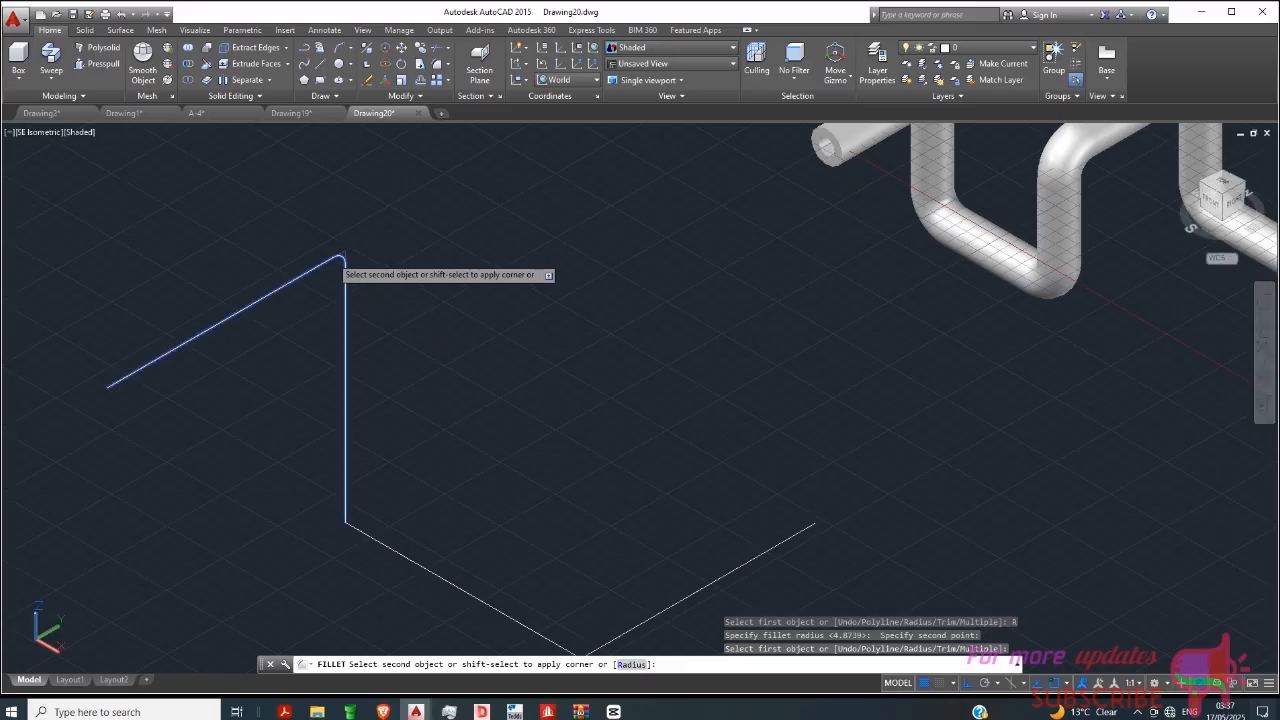
left_click(333, 259)
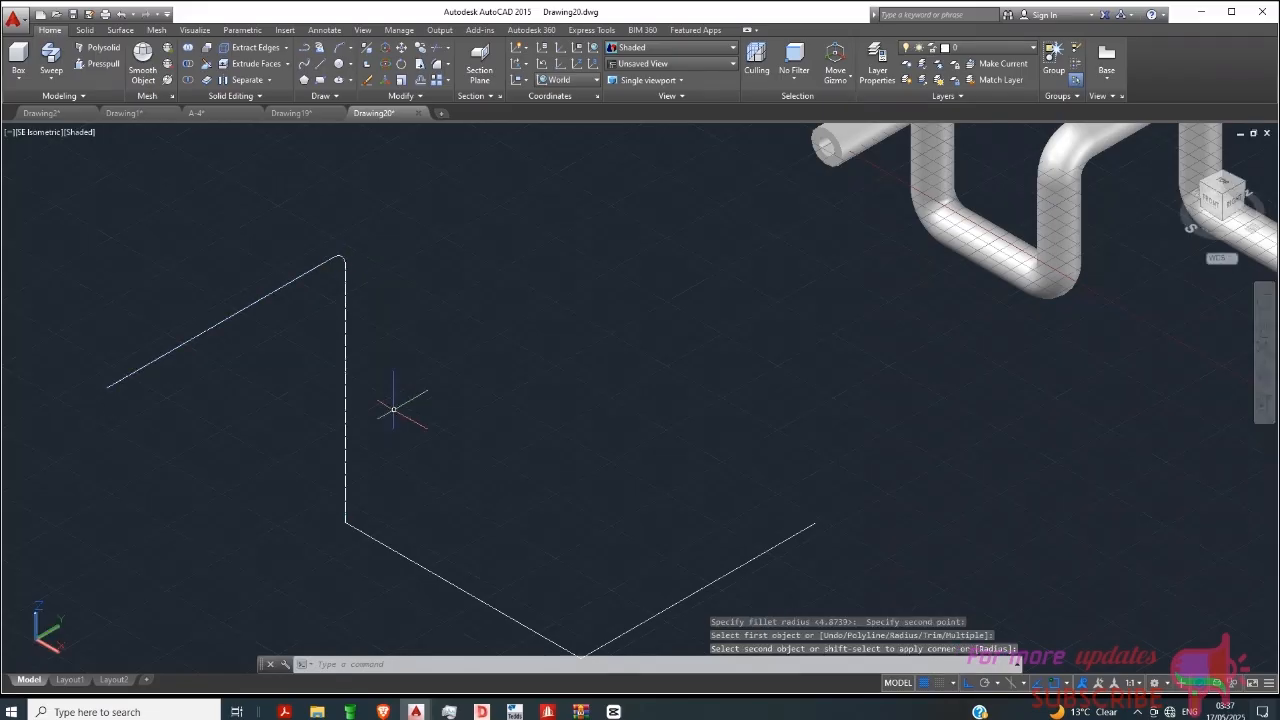
Fillet the path's two remaining corners in one command with the Multiple option.
left_click(433, 62)
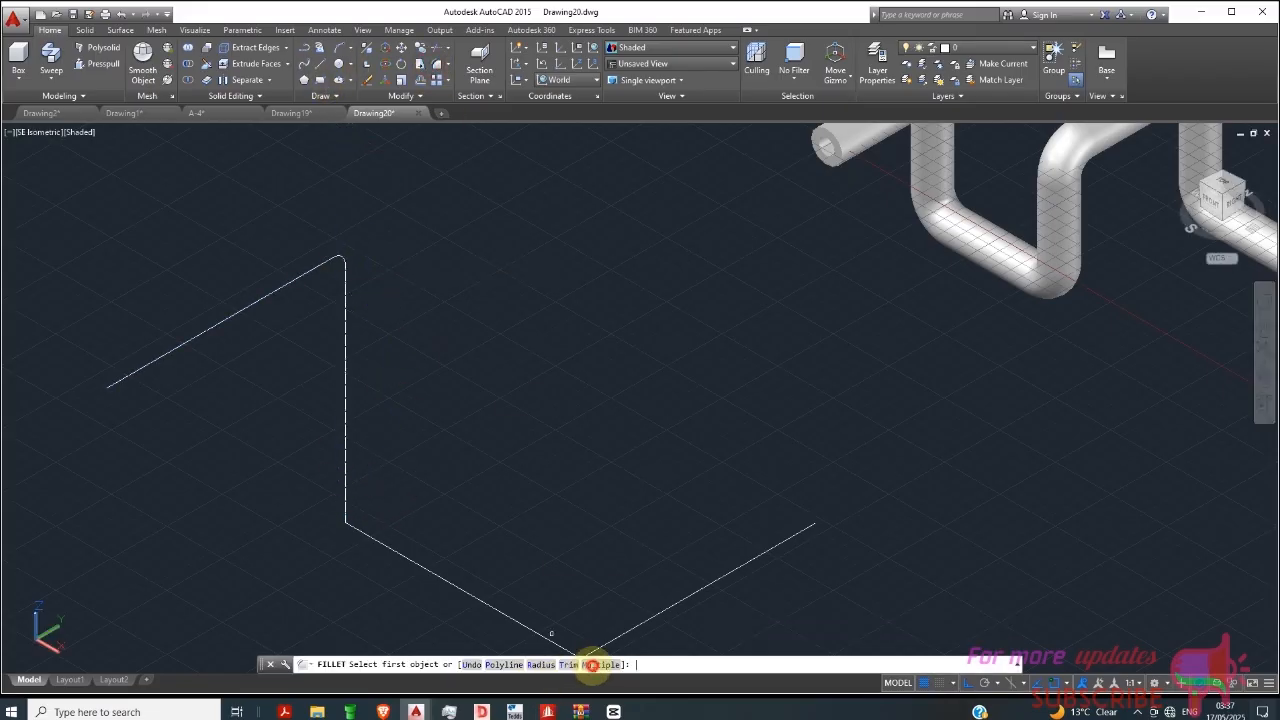
left_click(595, 664)
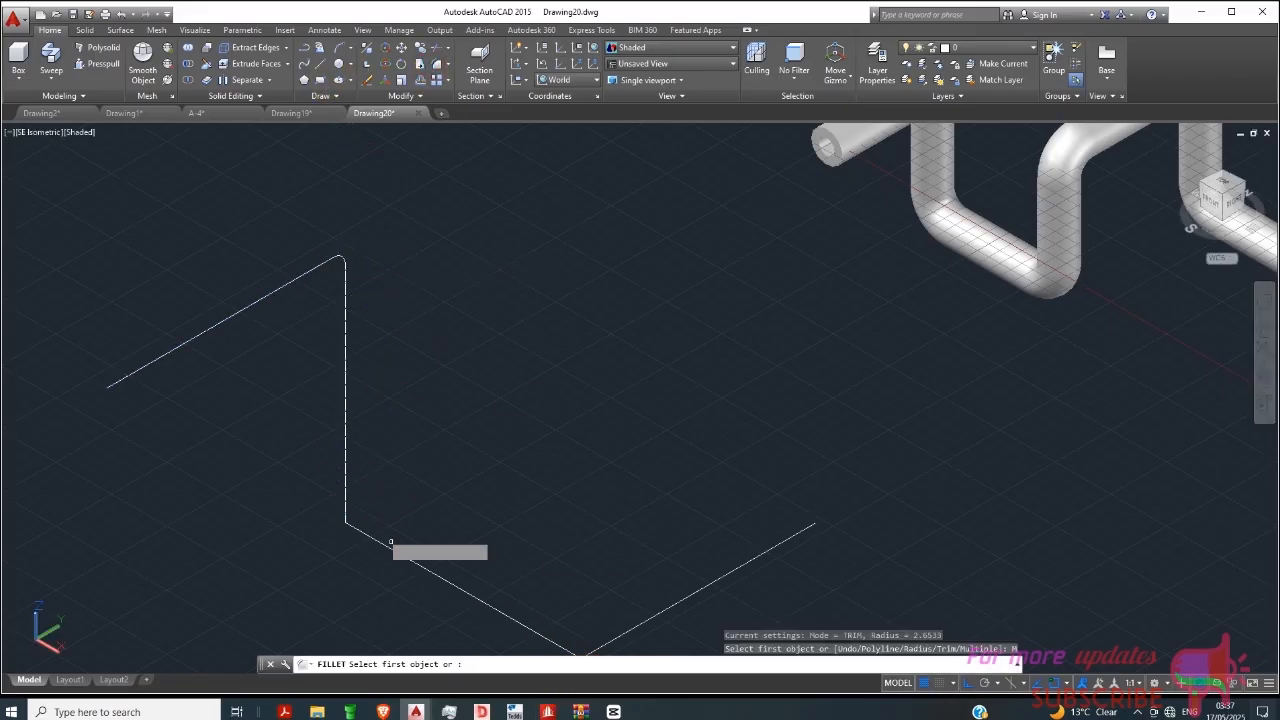
left_click(347, 486)
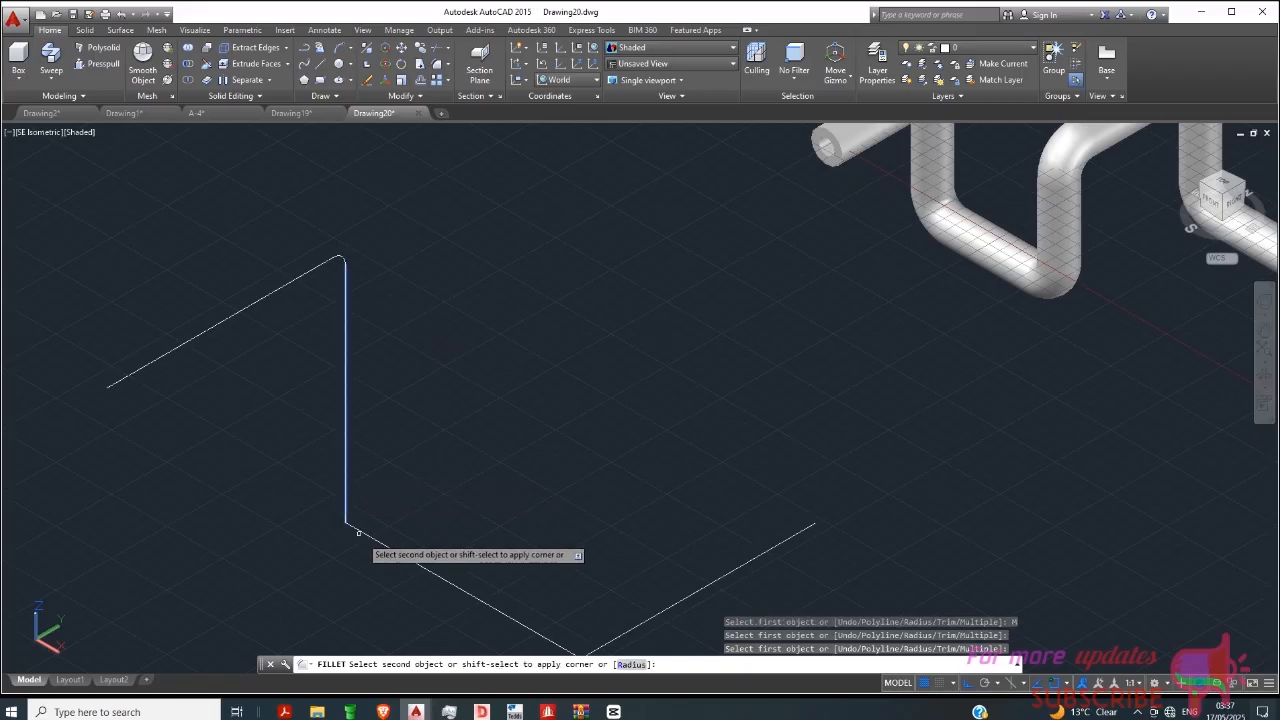
left_click(422, 567)
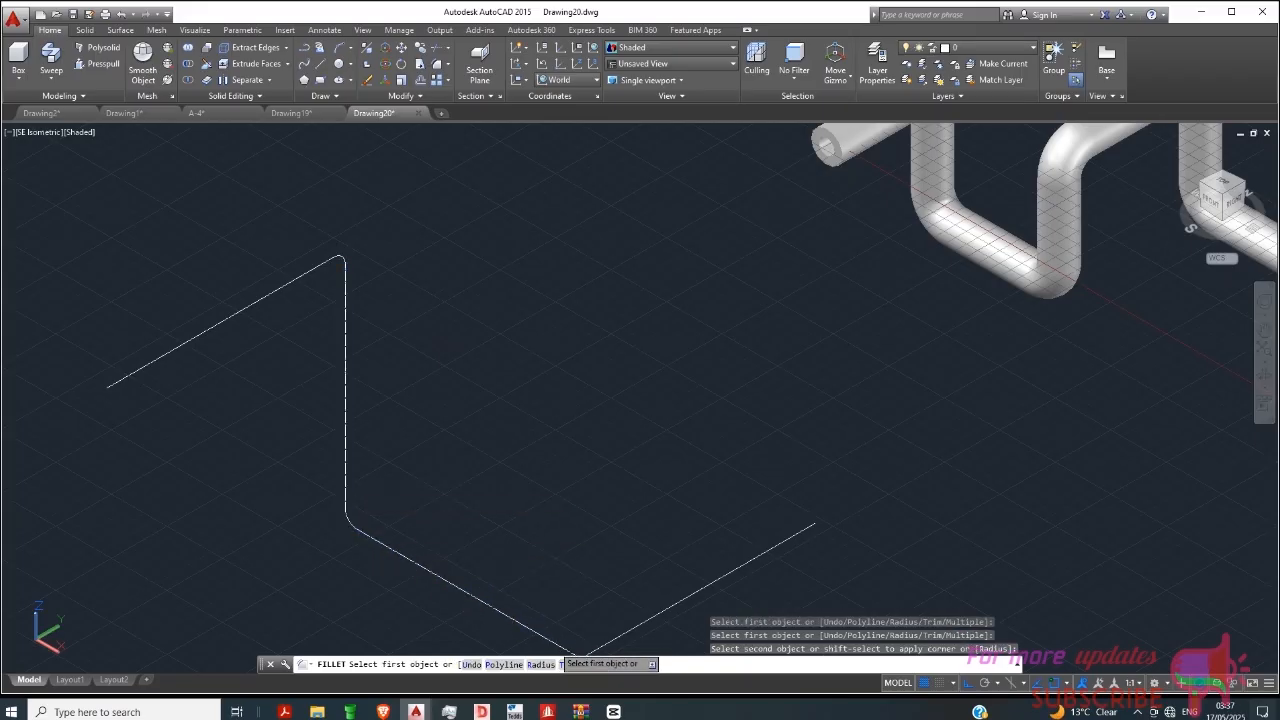
left_click(559, 645)
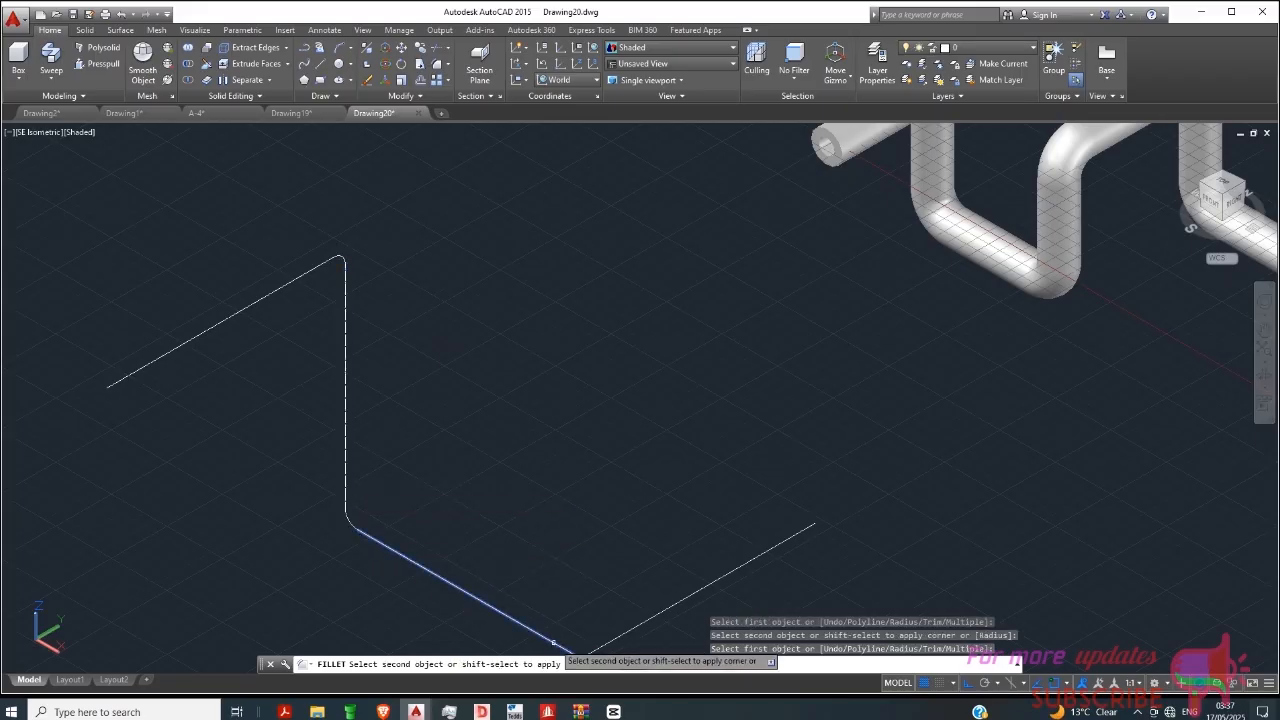
left_click(630, 632)
scroll(709, 445, "down", 2)
right_click(709, 445)
left_click(730, 449)
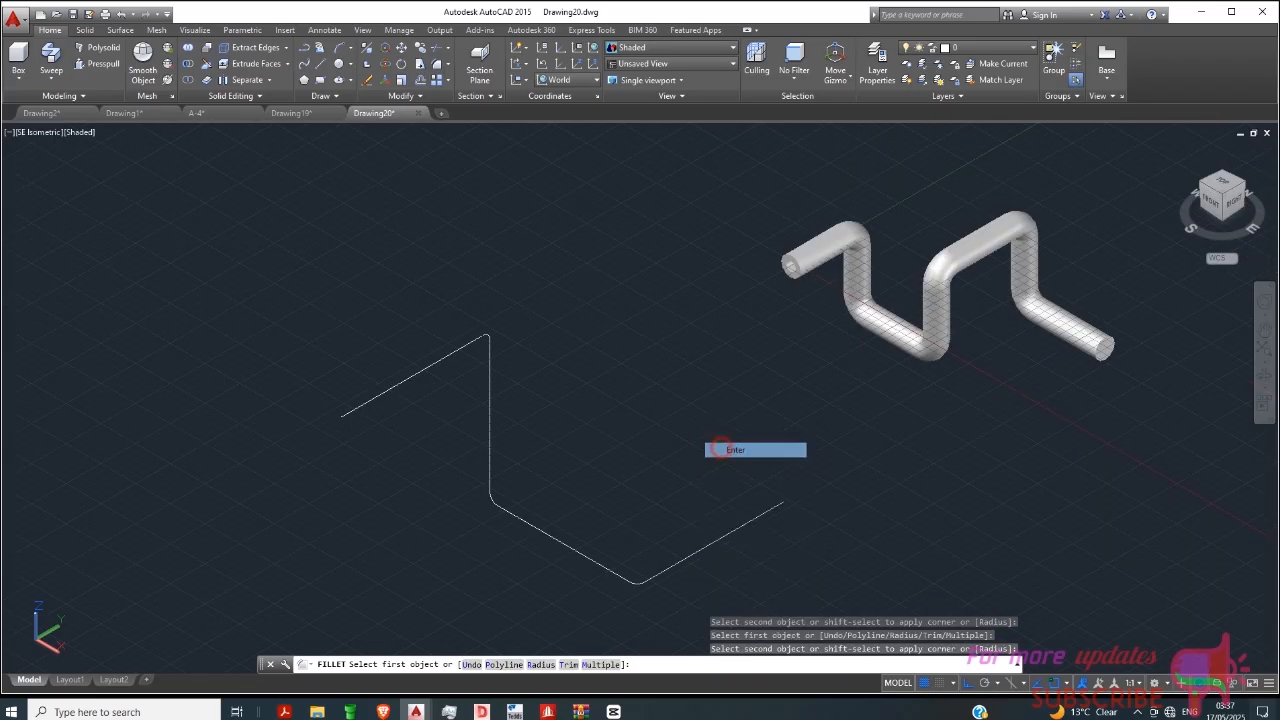
Join all the lines and fillet arcs of the path into a single object.
scroll(464, 362, "up", 3)
scroll(527, 287, "down", 2)
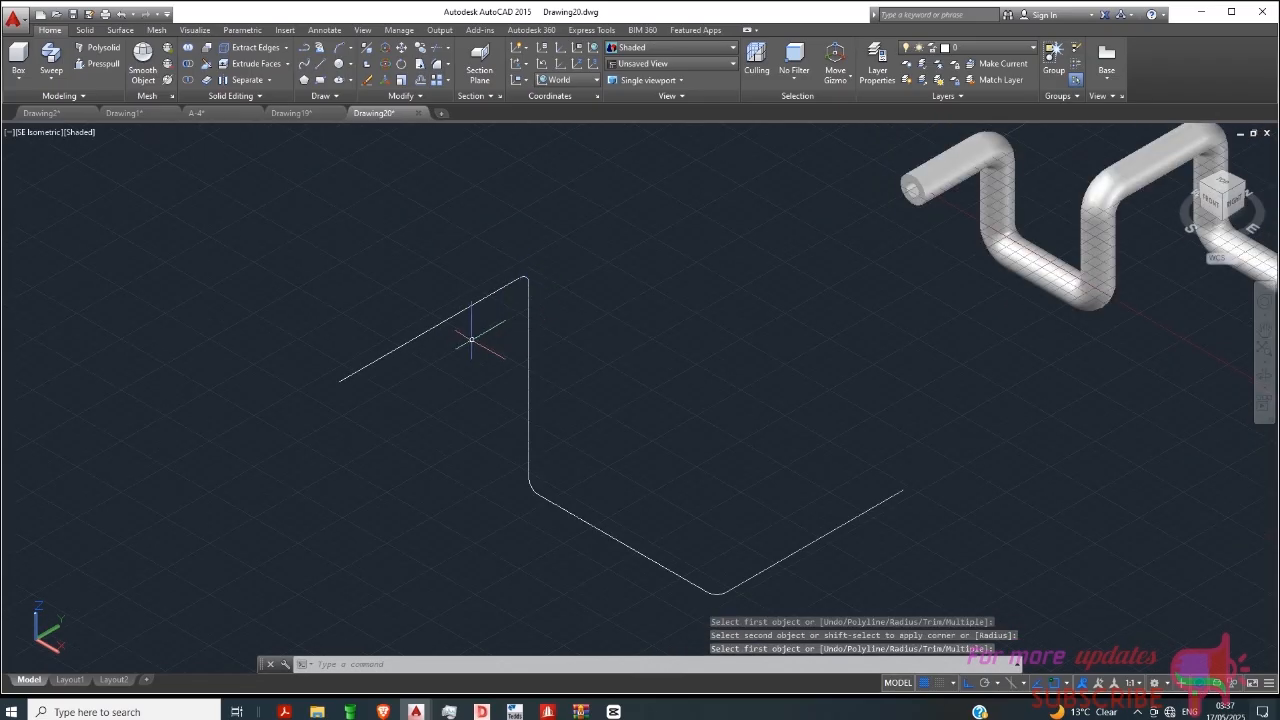
scroll(602, 283, "down", 2)
left_click(703, 193)
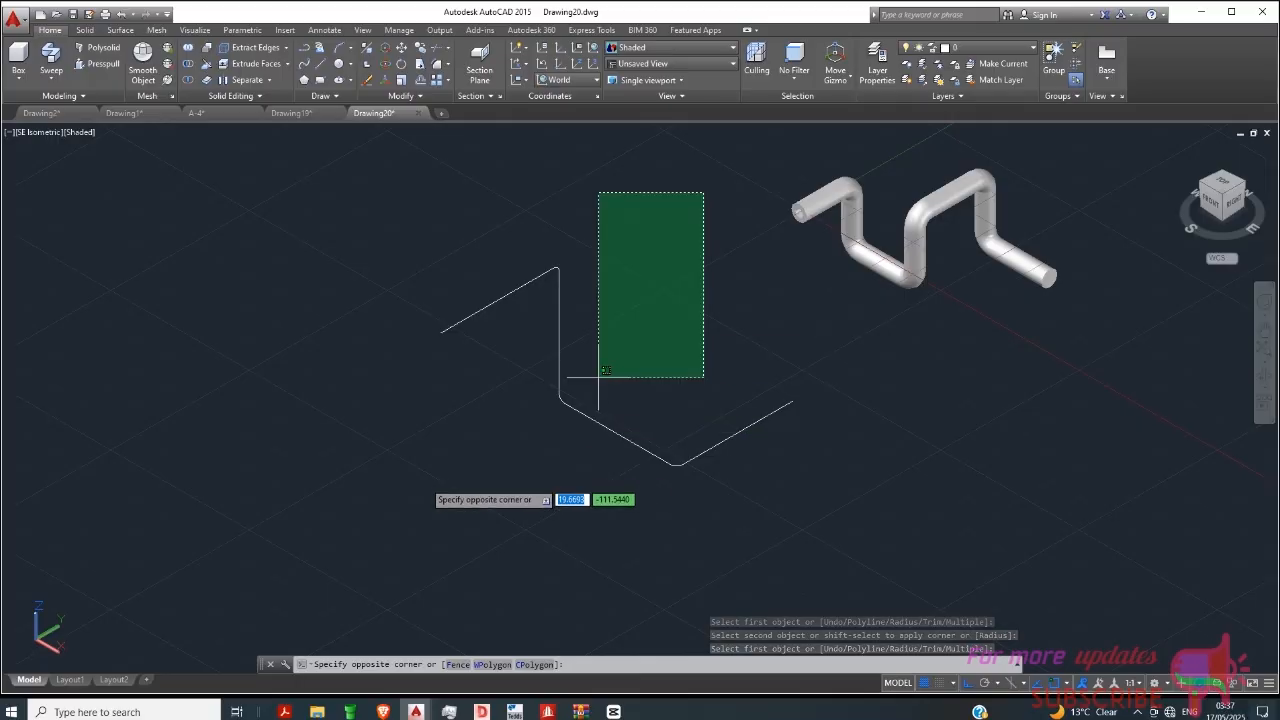
left_click(388, 498)
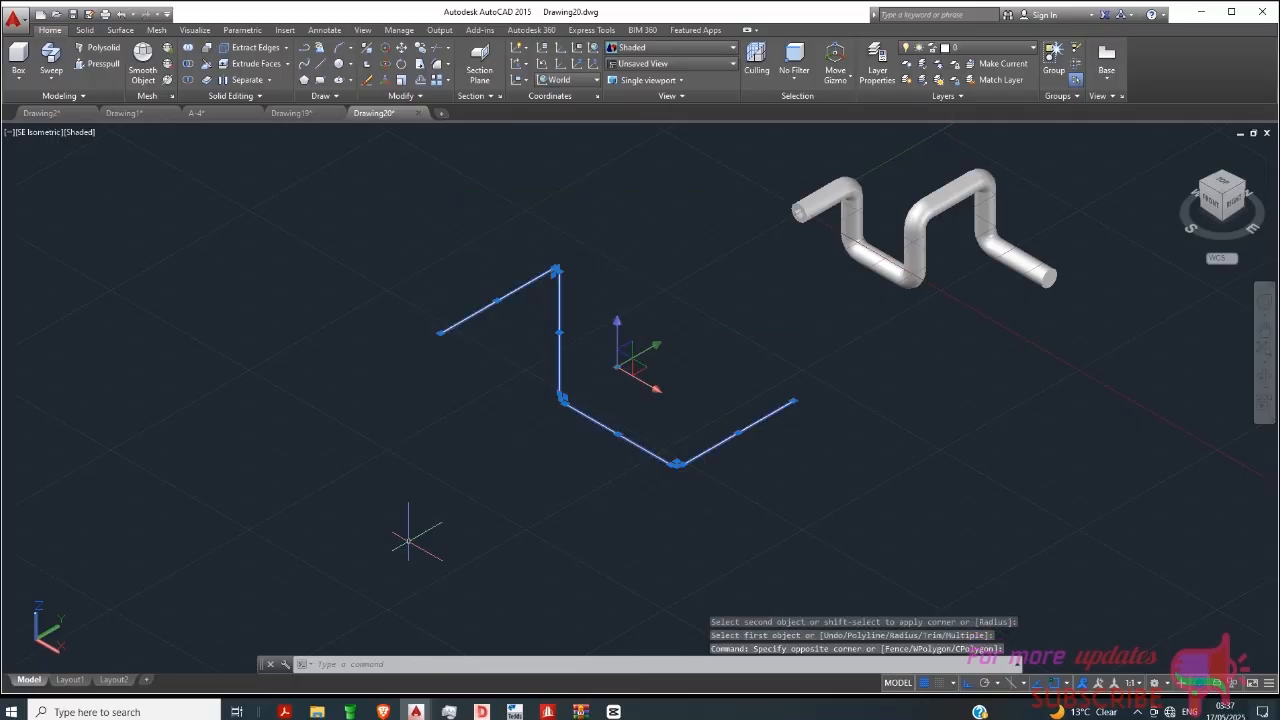
type("j")
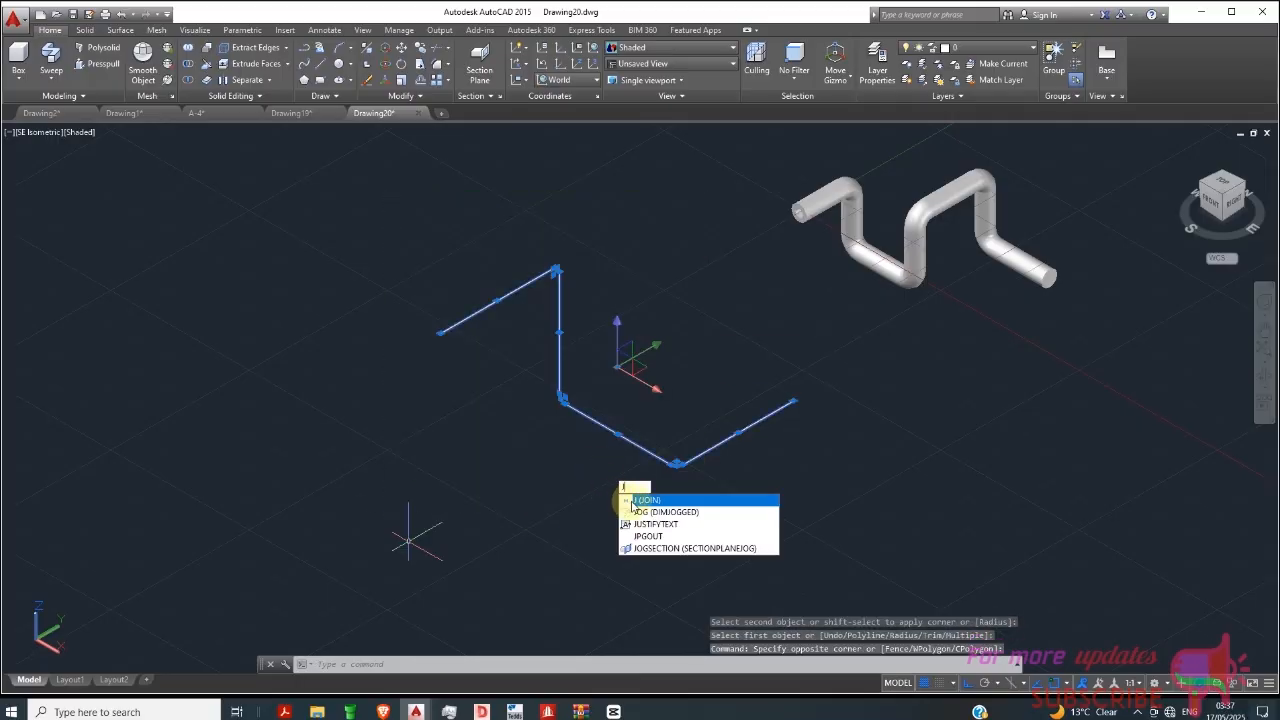
key("Return")
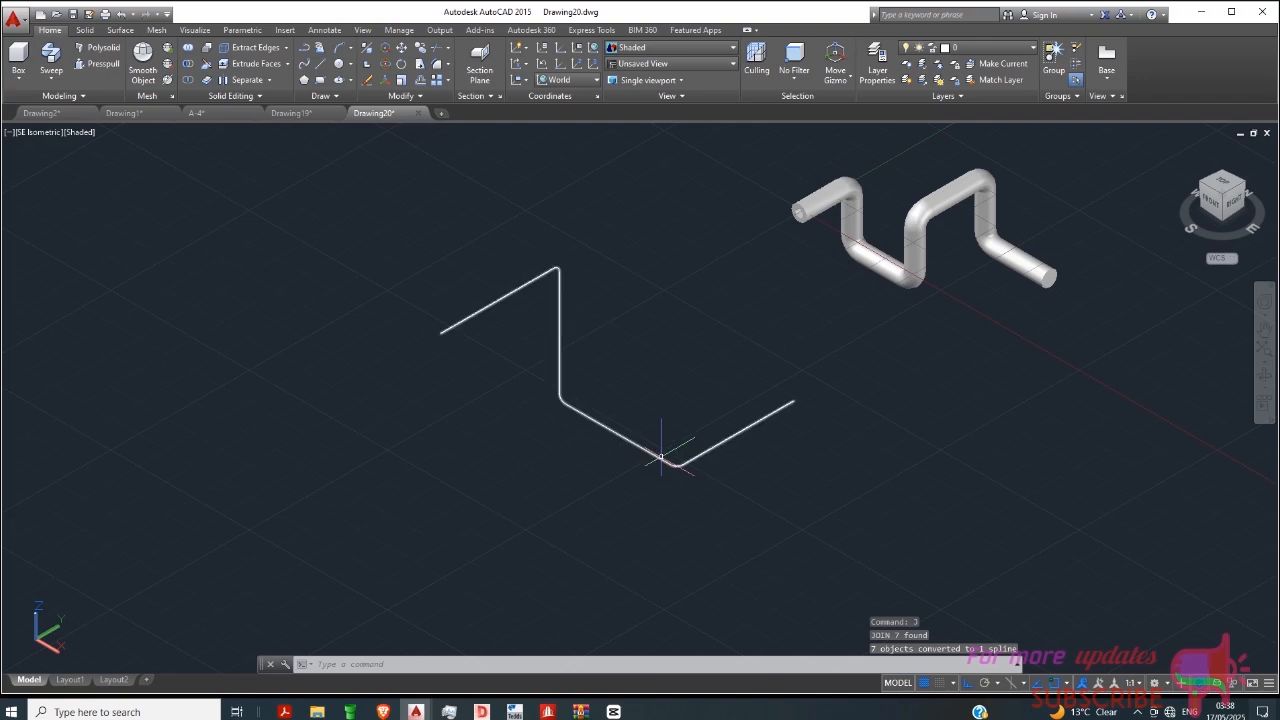
Draw a circle near the path's upper free end to serve as the pipe profile.
scroll(519, 288, "up", 3)
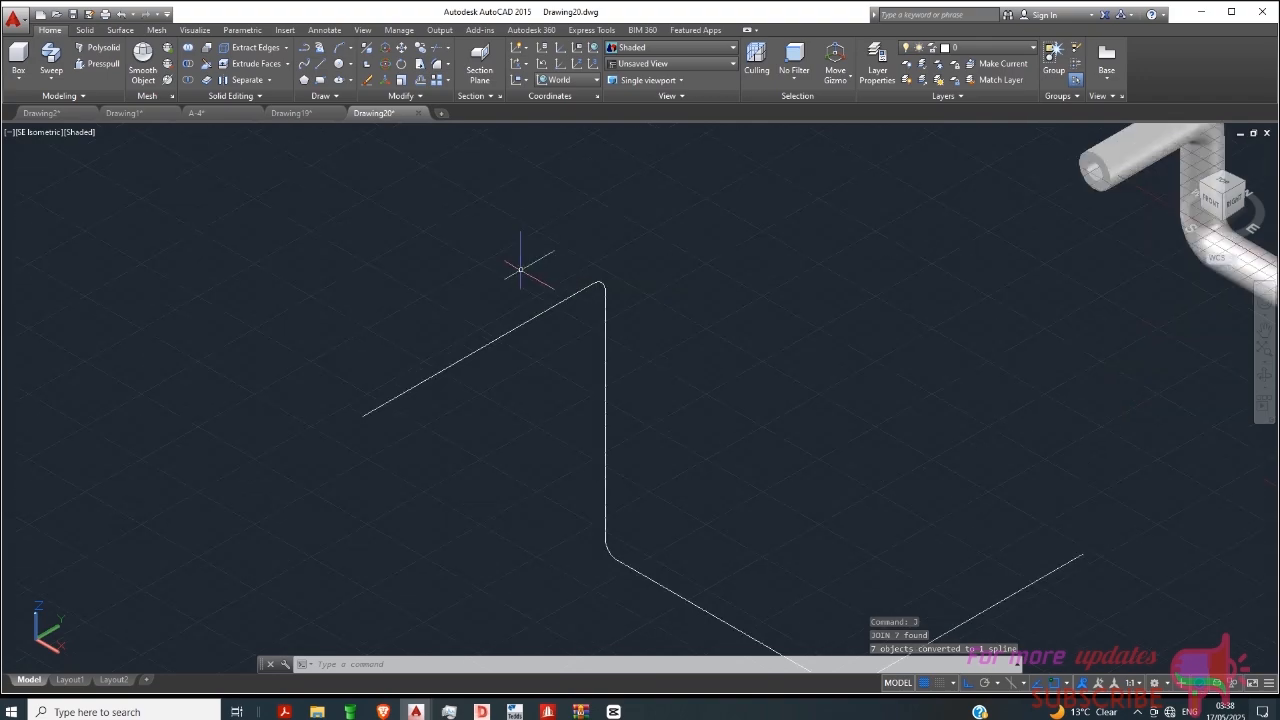
left_click(338, 63)
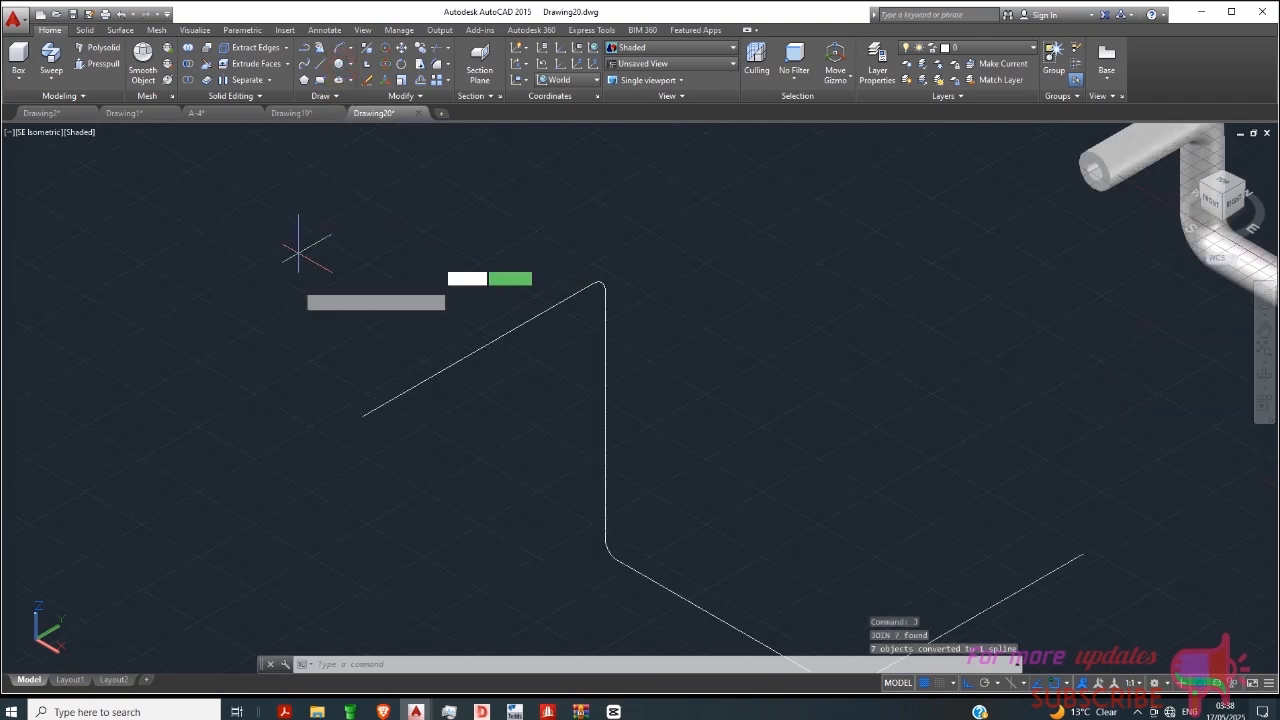
left_click(259, 304)
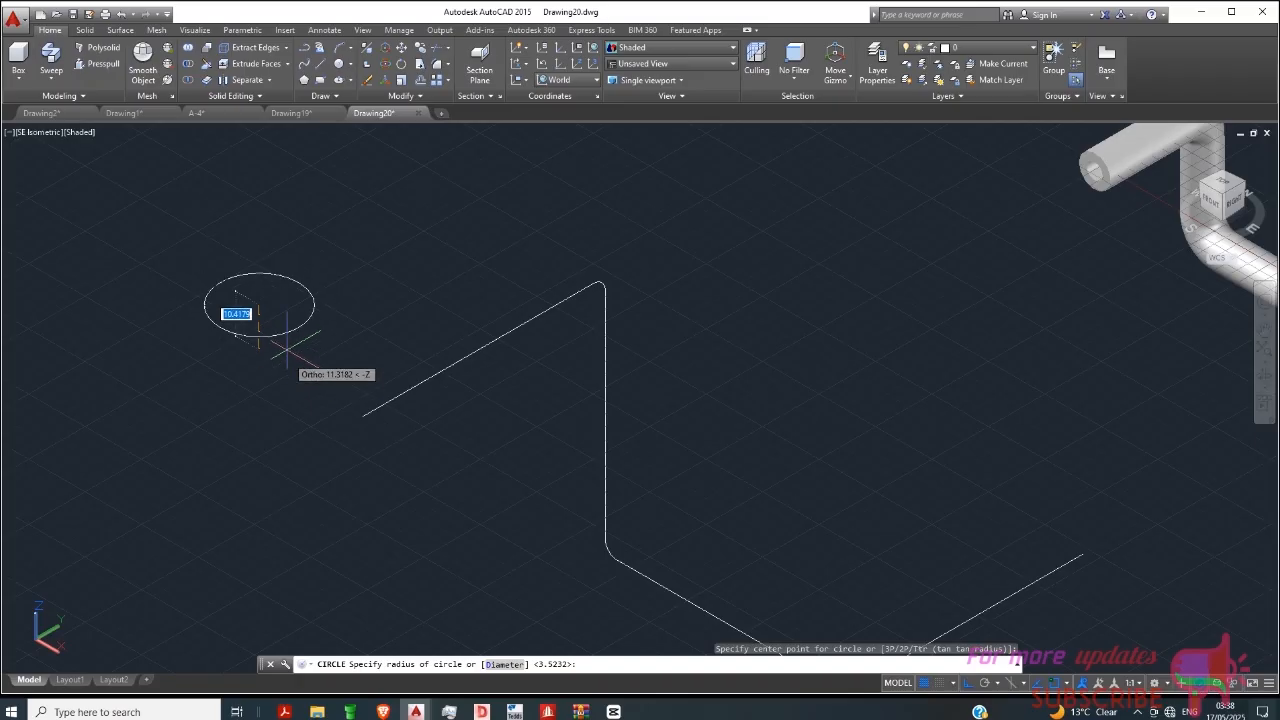
left_click(285, 343)
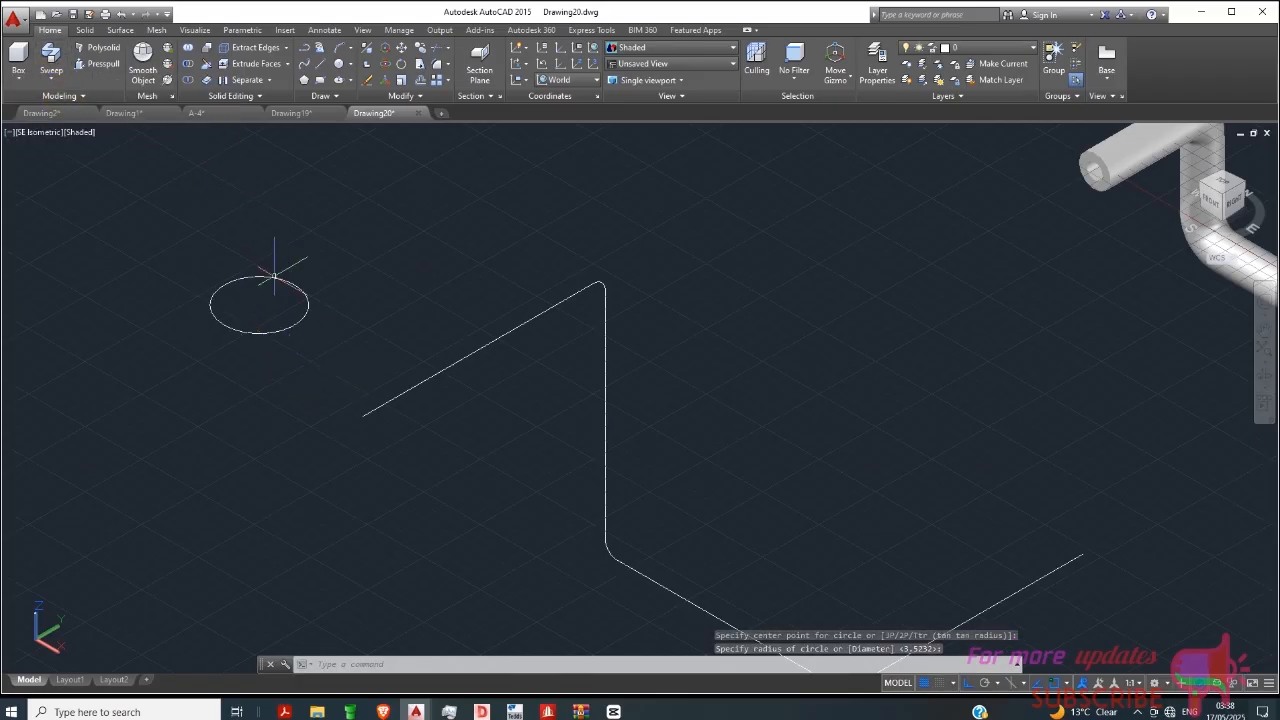
type("SWEEP")
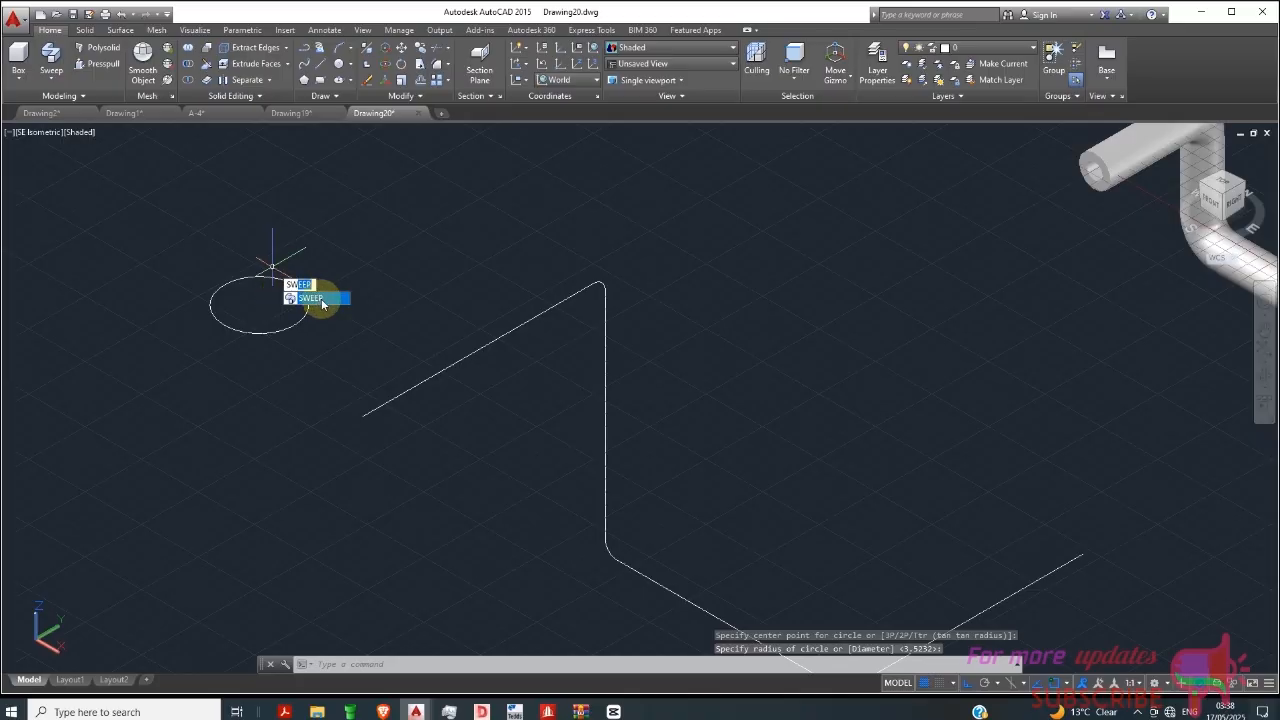
key("Return")
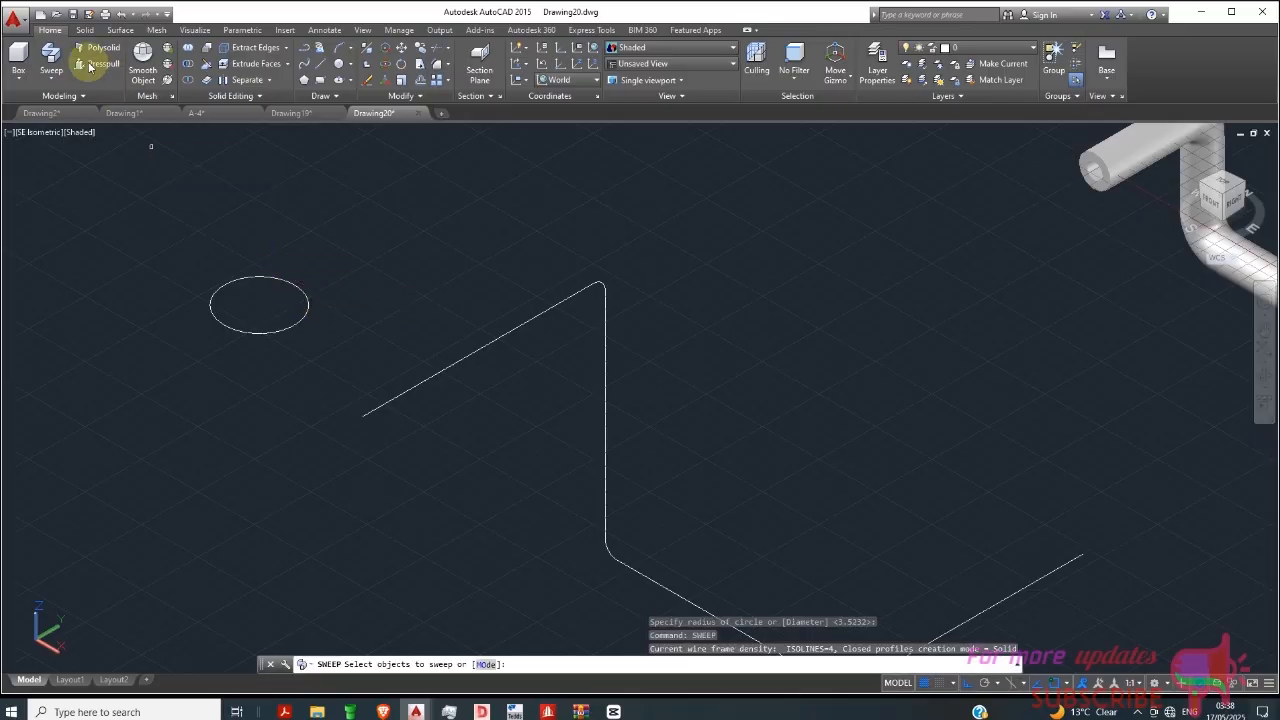
left_click(48, 75)
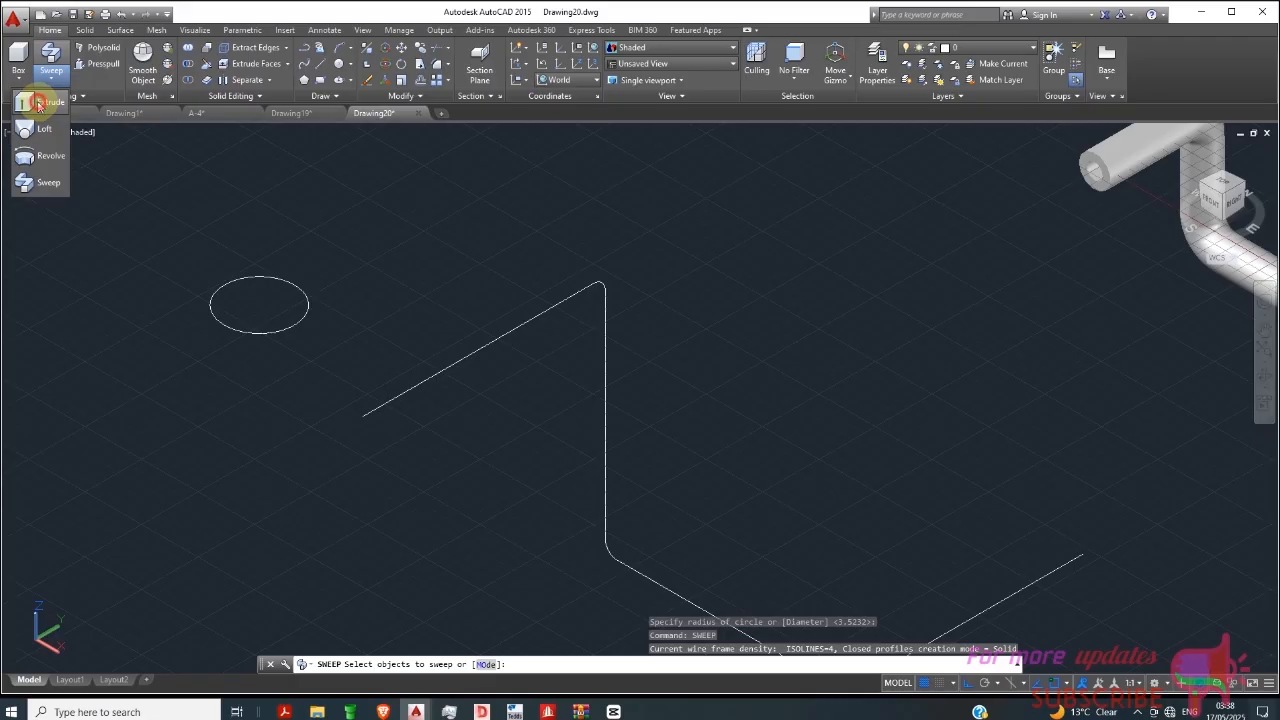
left_click(38, 104)
Try to sweep the large circle along the joined, filleted path as a solid.
left_click(53, 76)
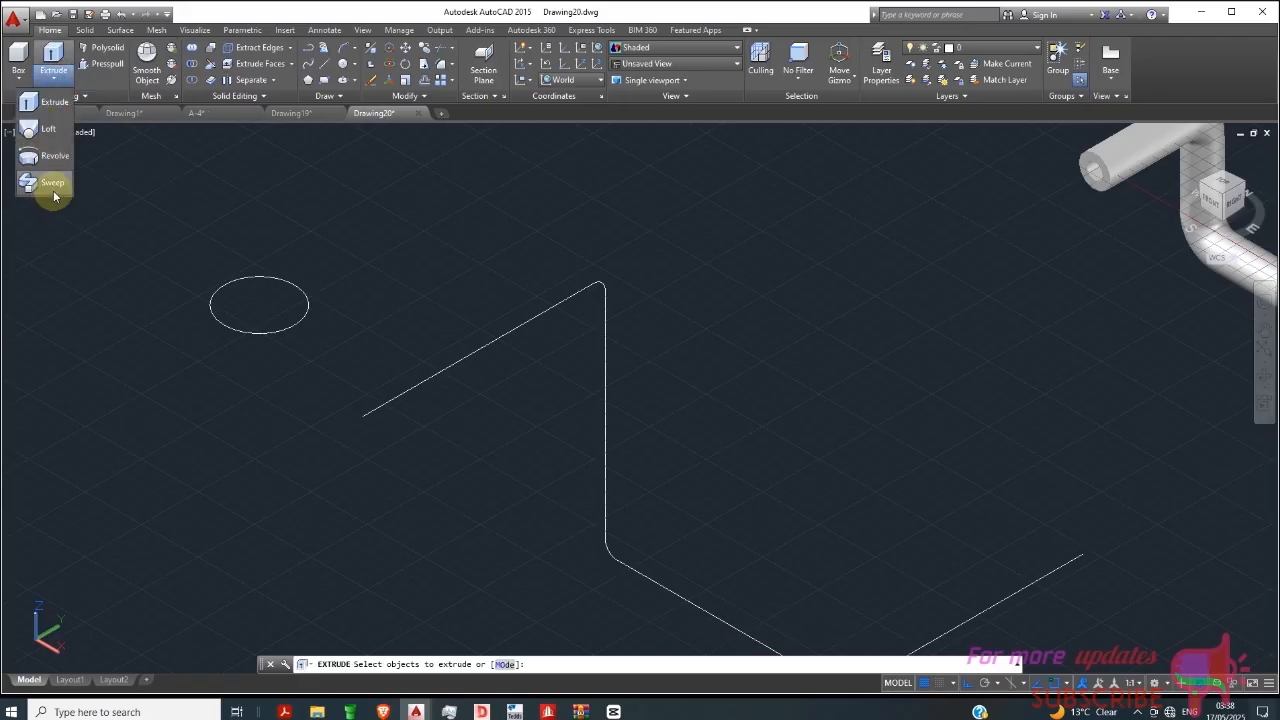
left_click(53, 188)
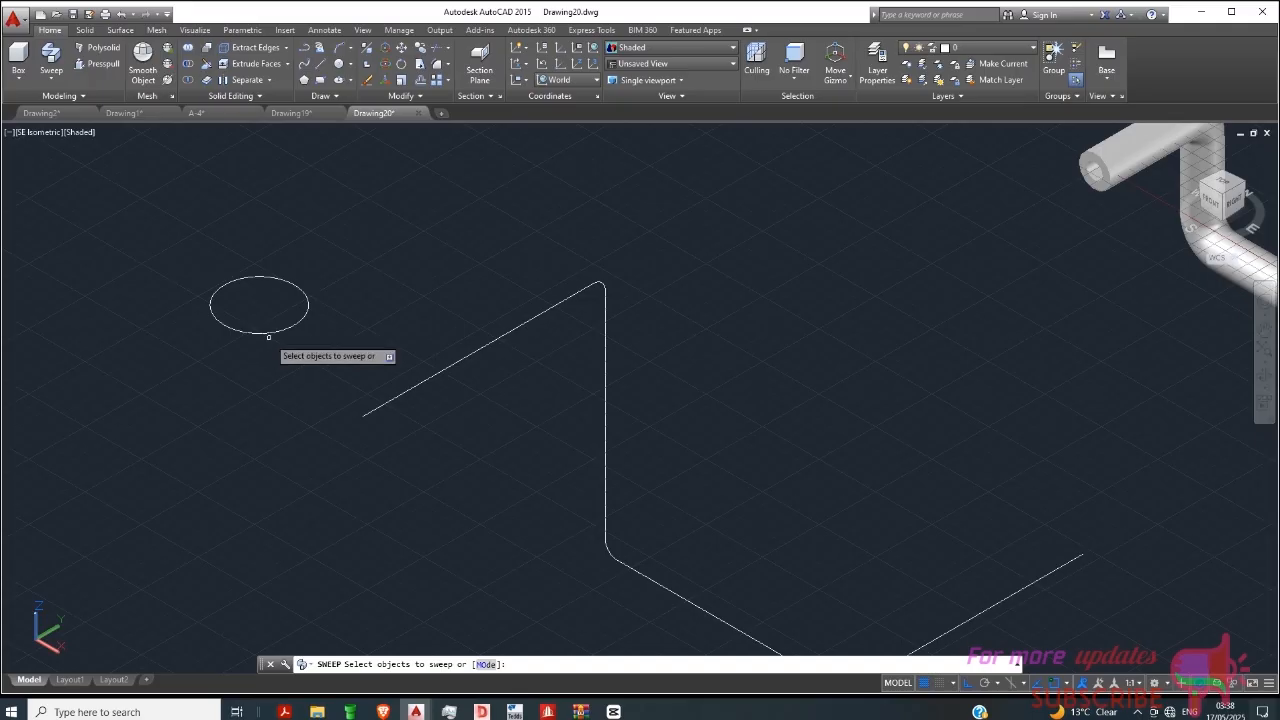
left_click(273, 333)
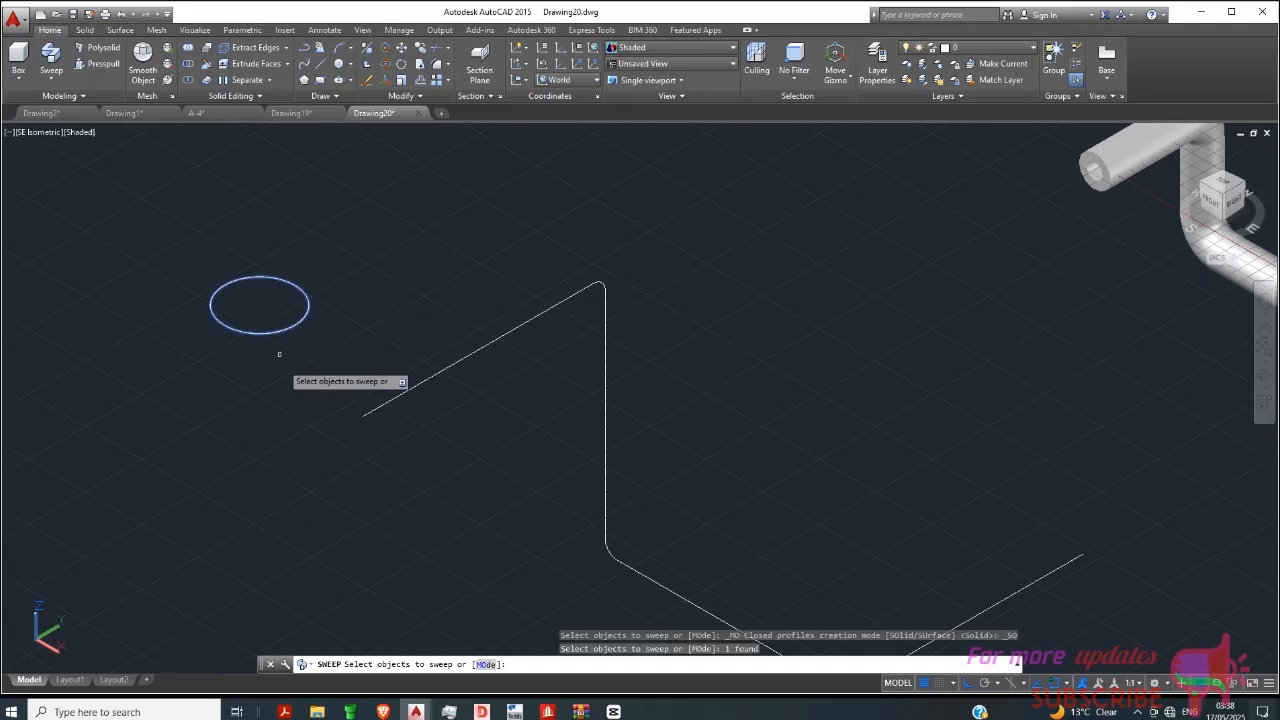
key("Return")
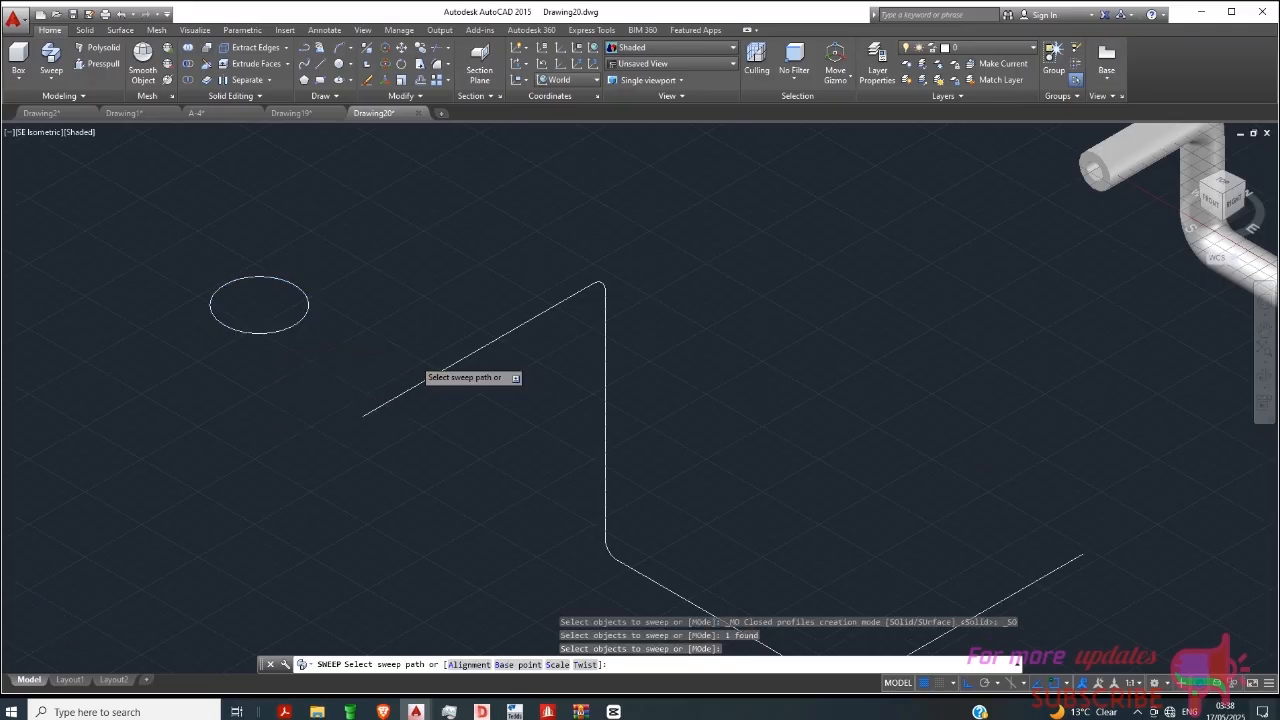
scroll(415, 365, "down", 2)
left_click(441, 360)
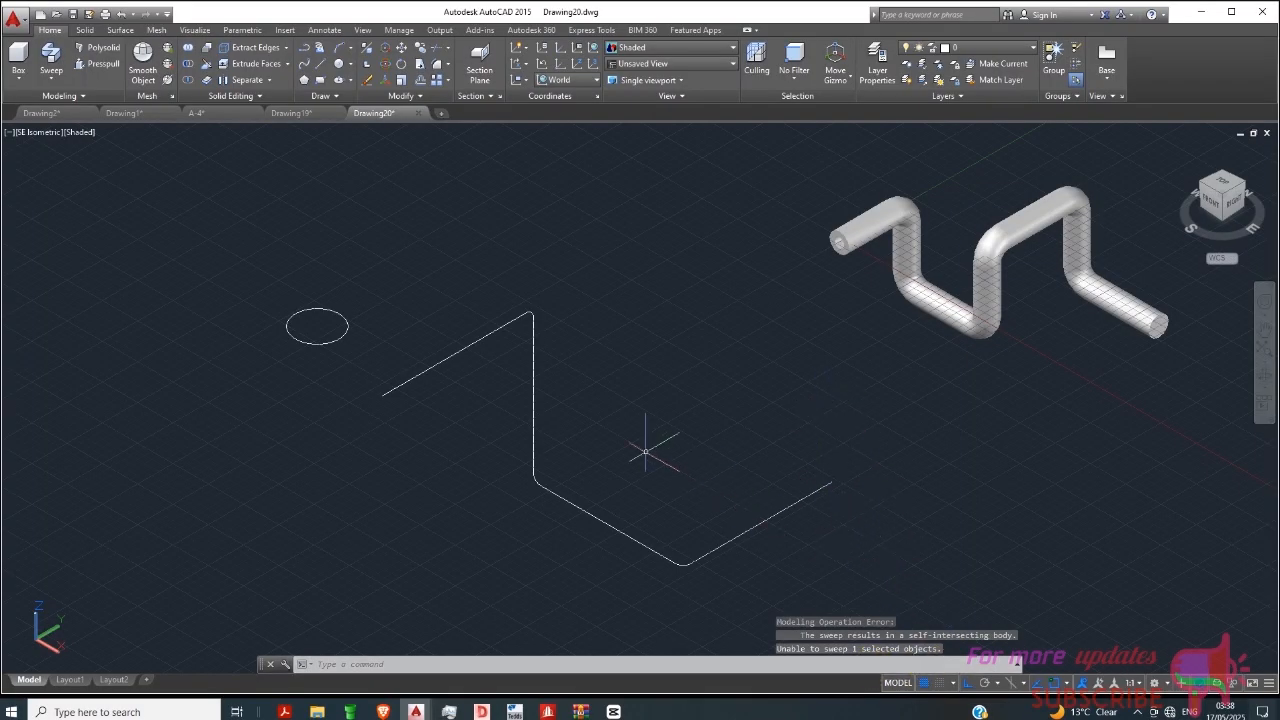
Examine the path's filleted corners and compare their bend size with the large circle.
scroll(530, 350, "up", 2)
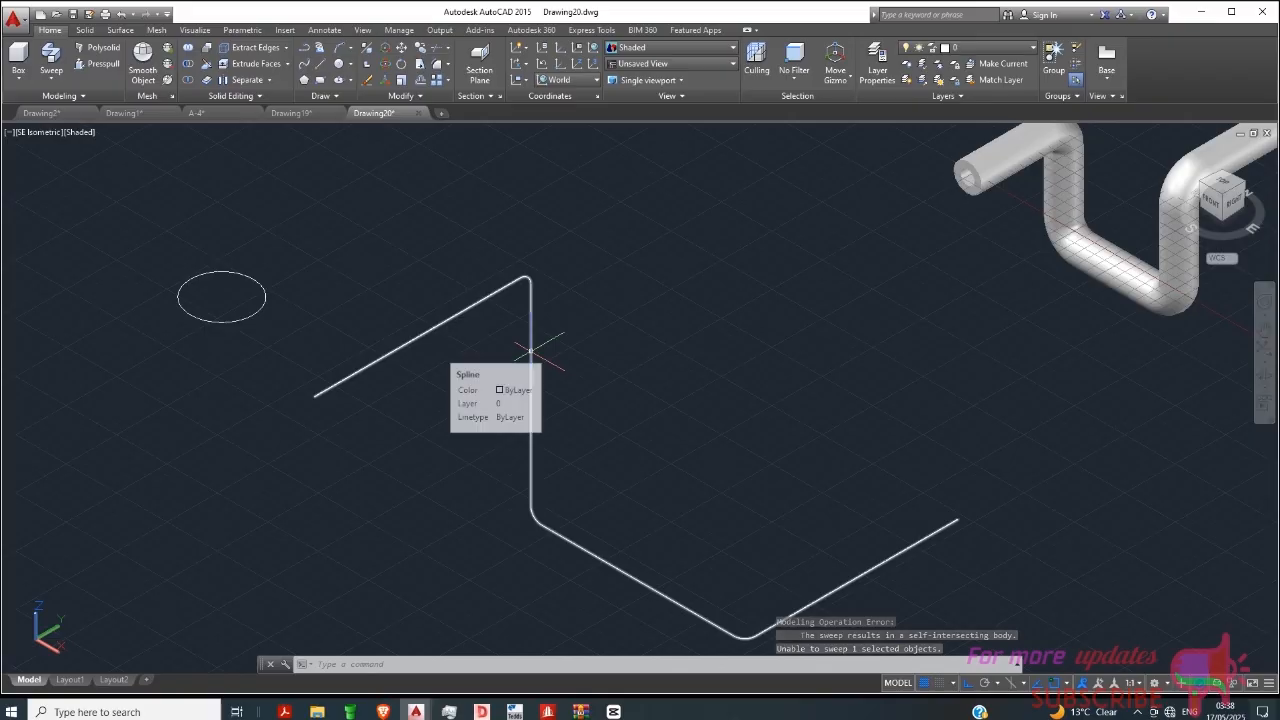
scroll(525, 300, "up", 2)
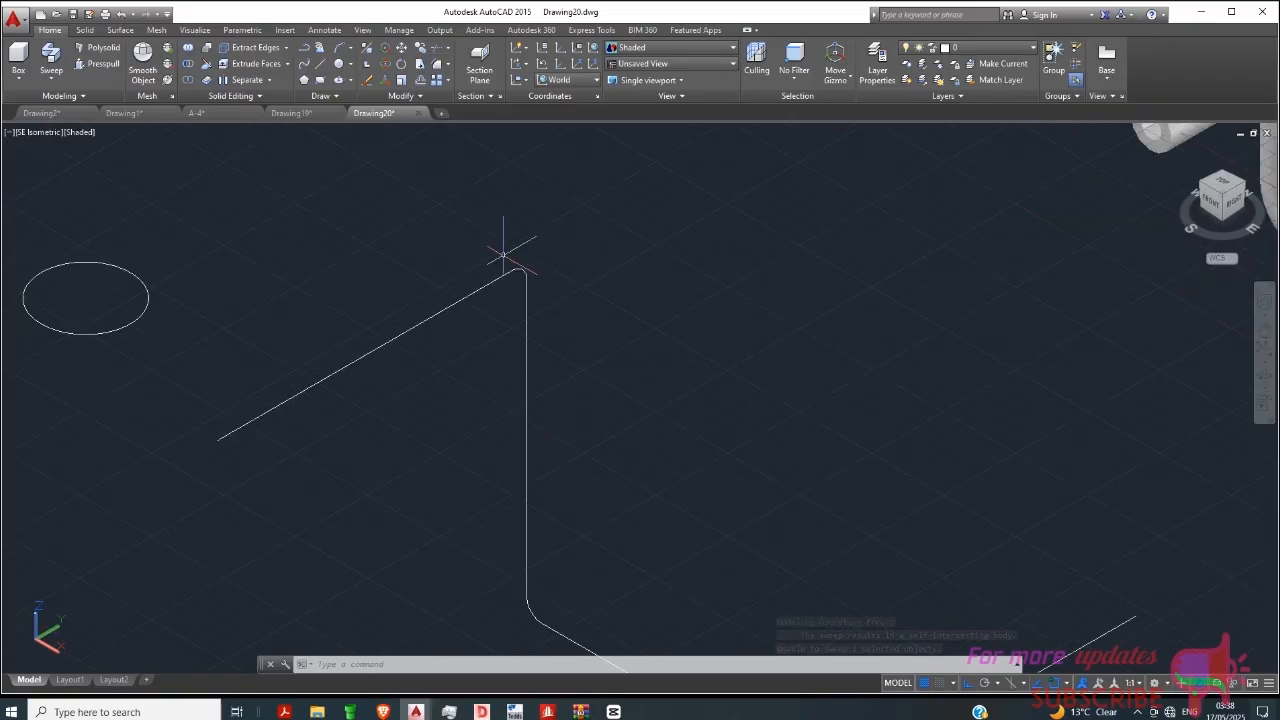
scroll(510, 272, "up", 2)
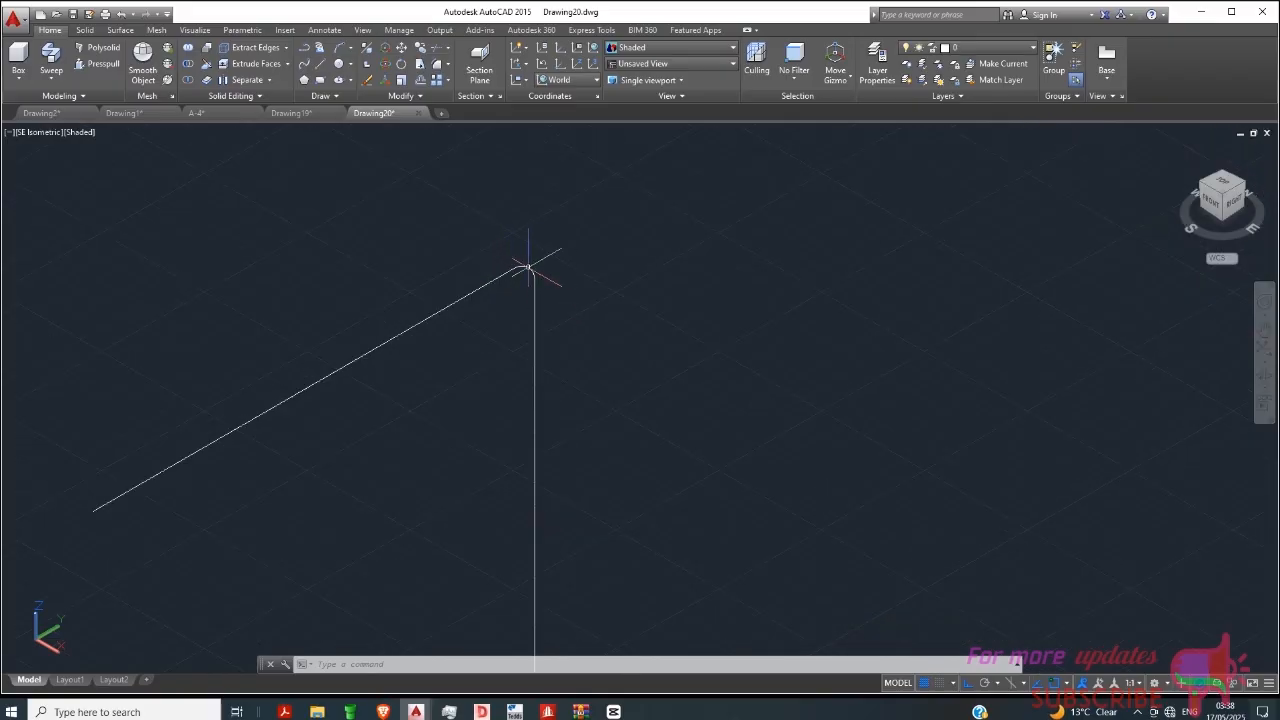
scroll(528, 268, "down", 2)
scroll(518, 265, "up", 2)
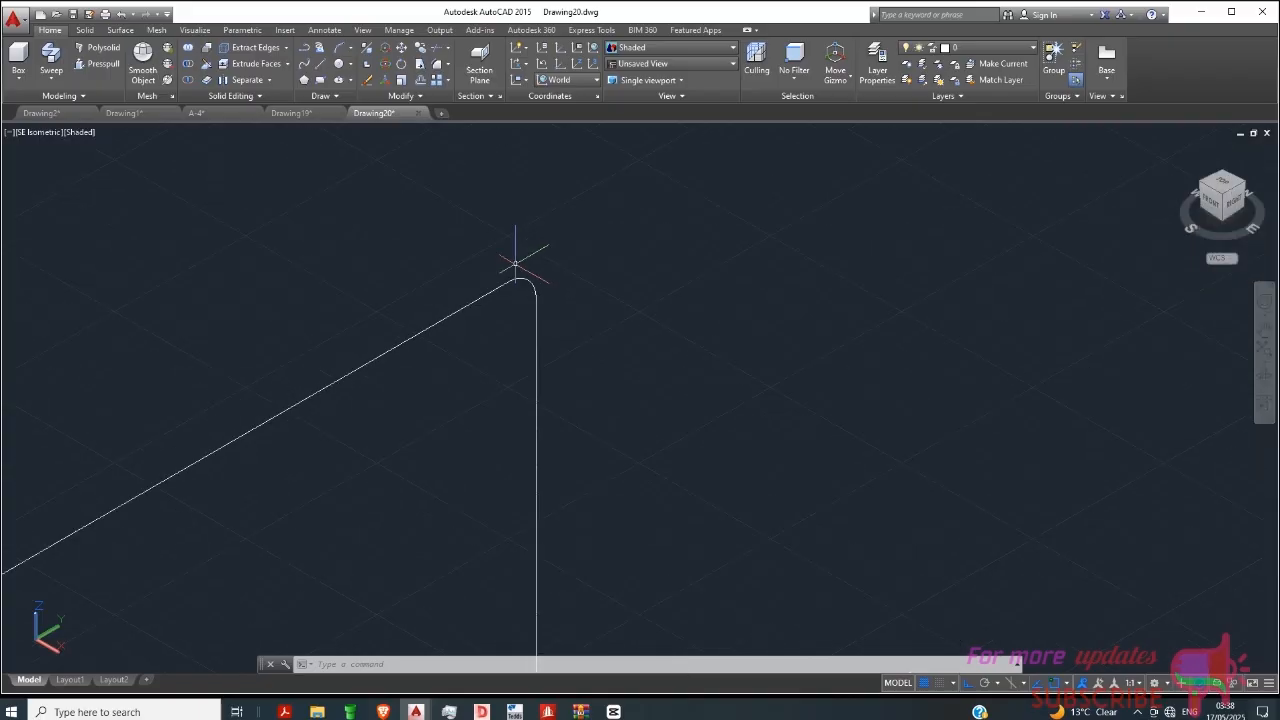
scroll(525, 262, "down", 4)
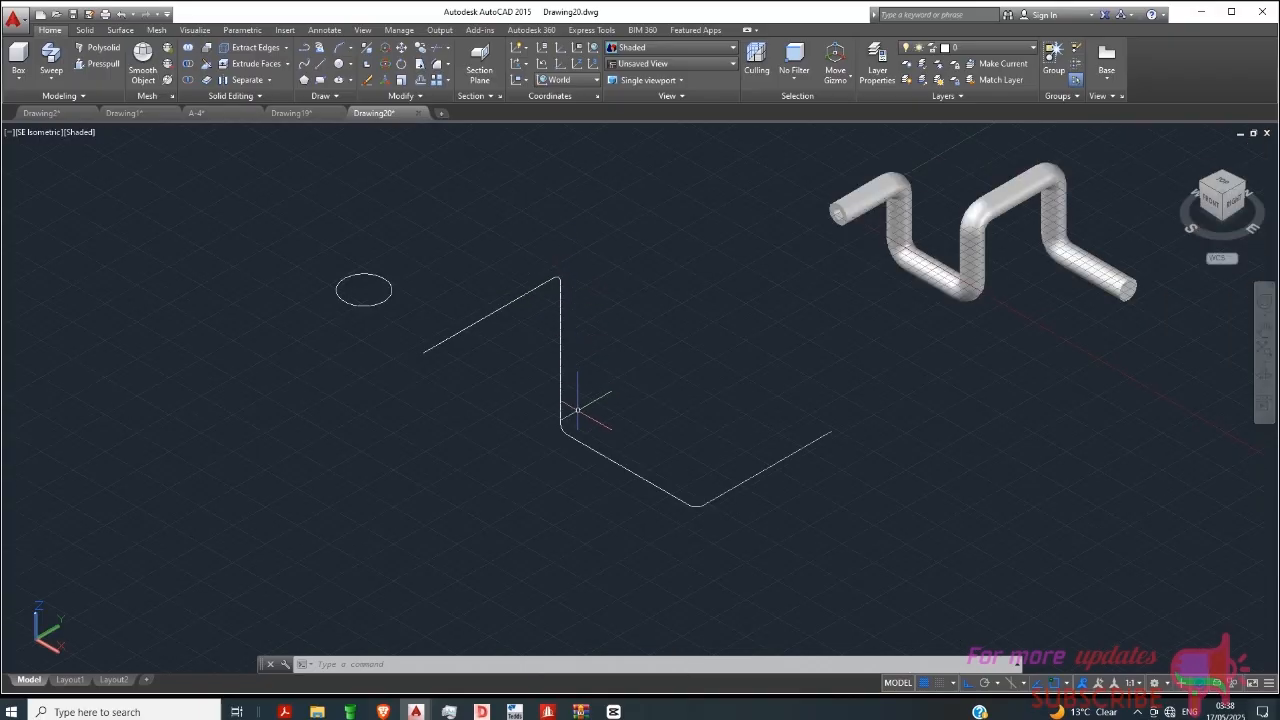
scroll(388, 318, "up", 2)
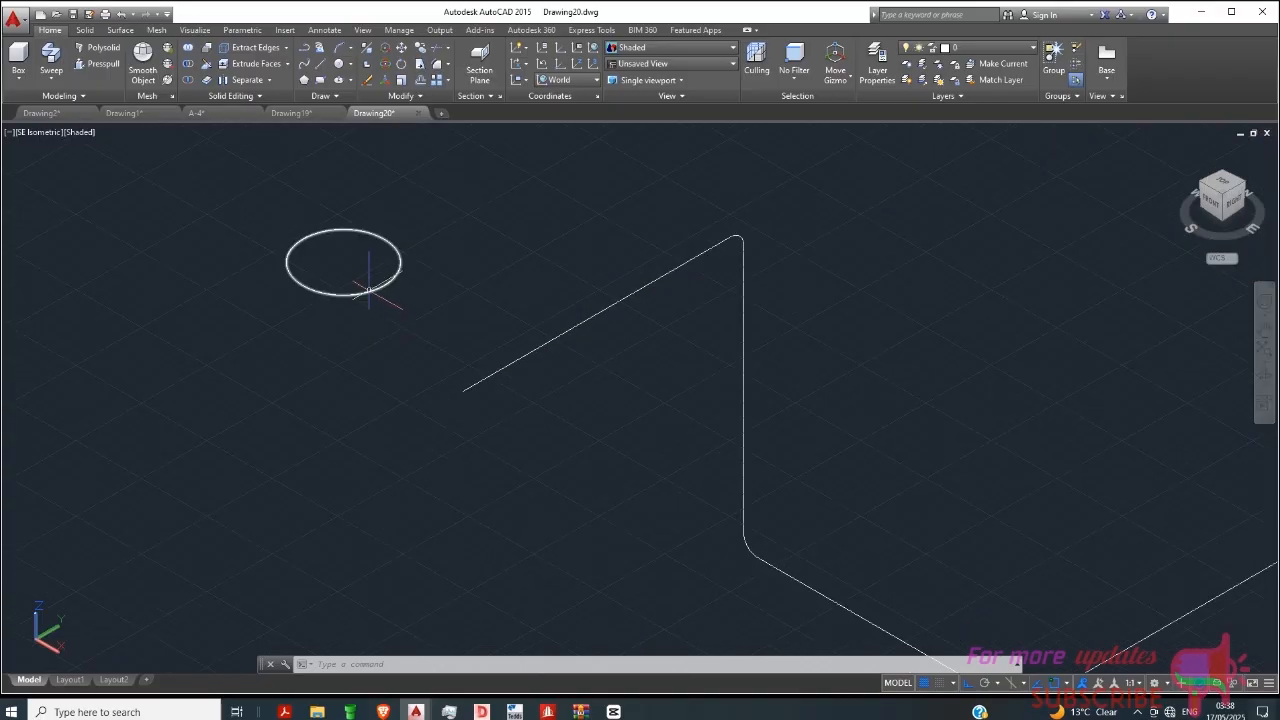
scroll(368, 296, "down", 2)
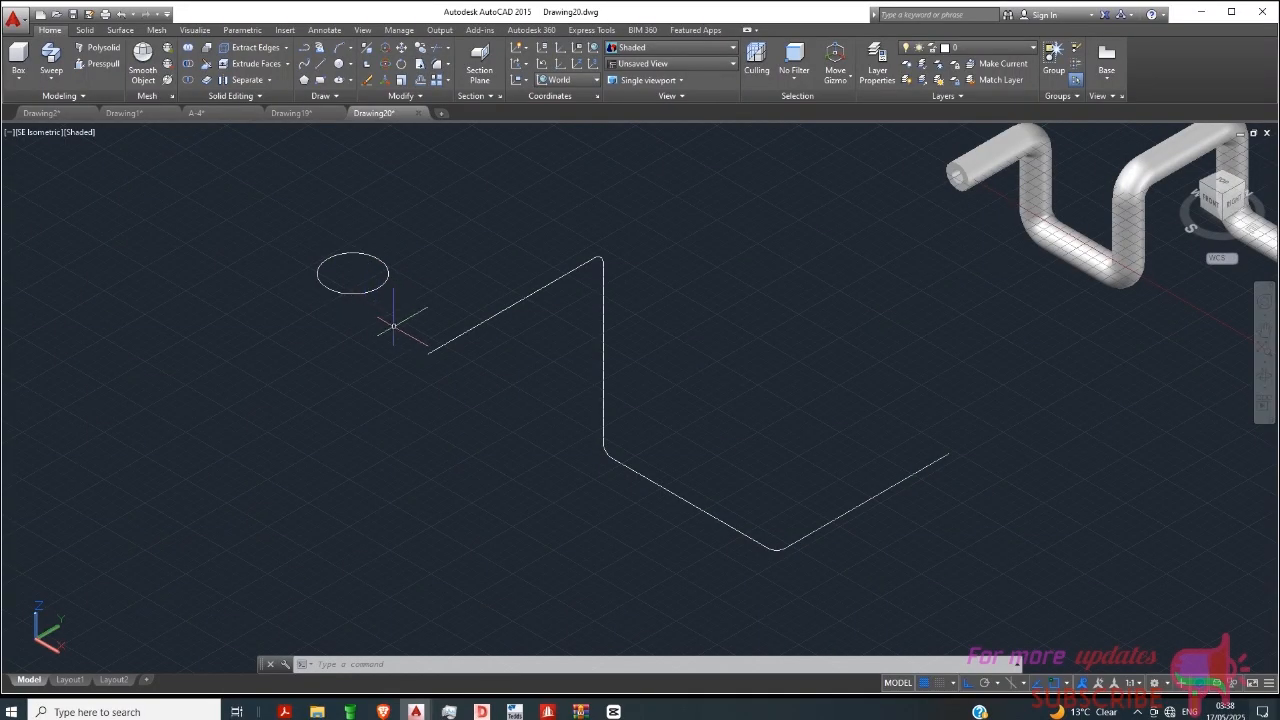
Draw a much smaller circle with a radius of about 0.6 near the filleted path's upper free end.
left_click(339, 65)
scroll(408, 332, "up", 3)
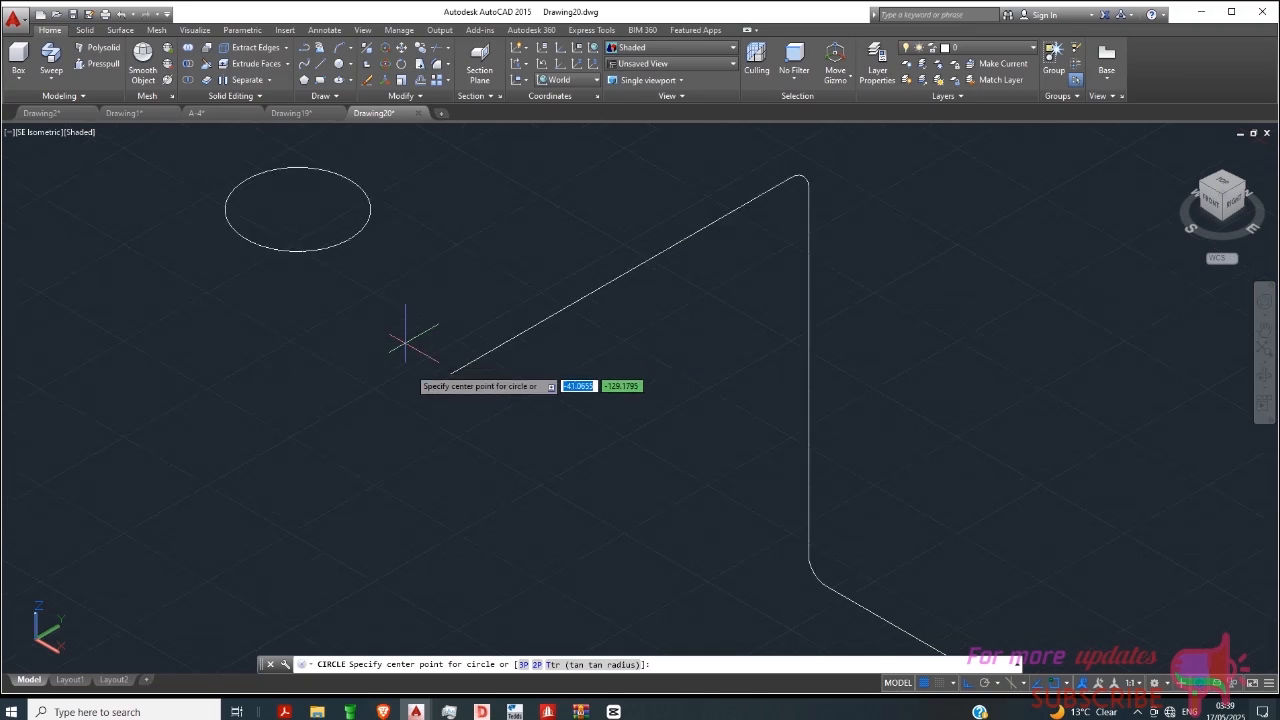
scroll(436, 398, "up", 3)
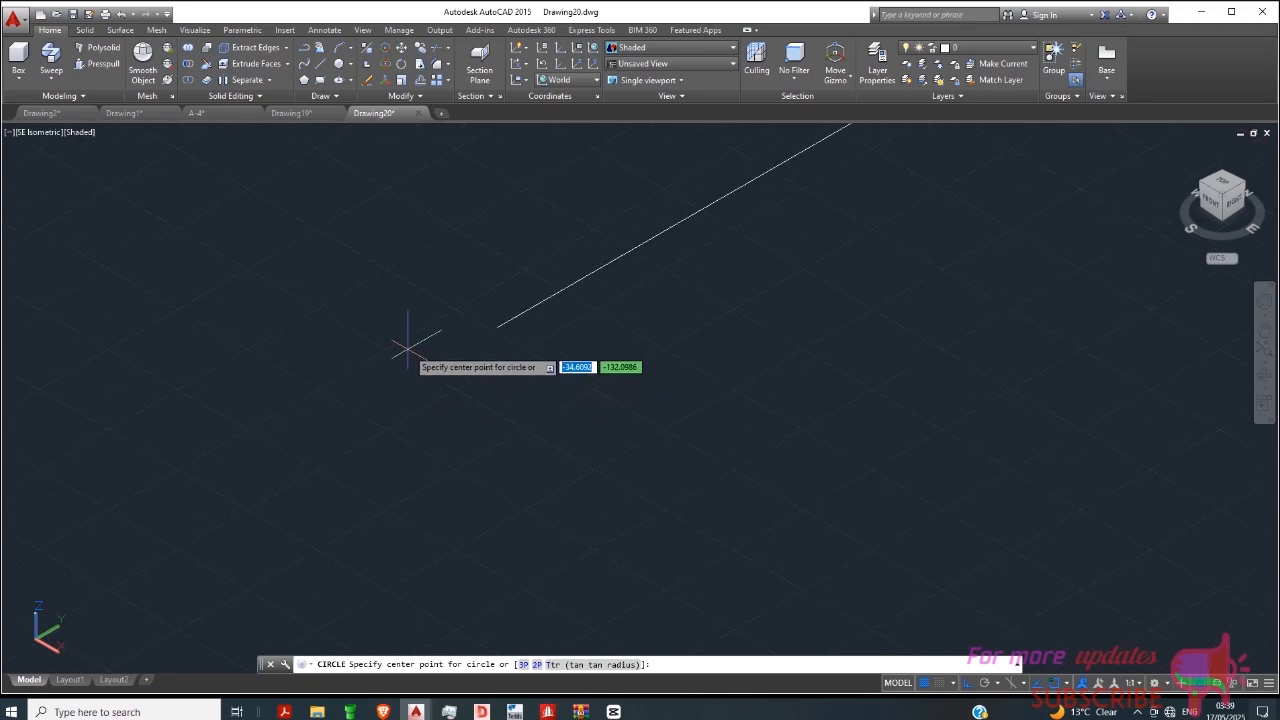
left_click(425, 369)
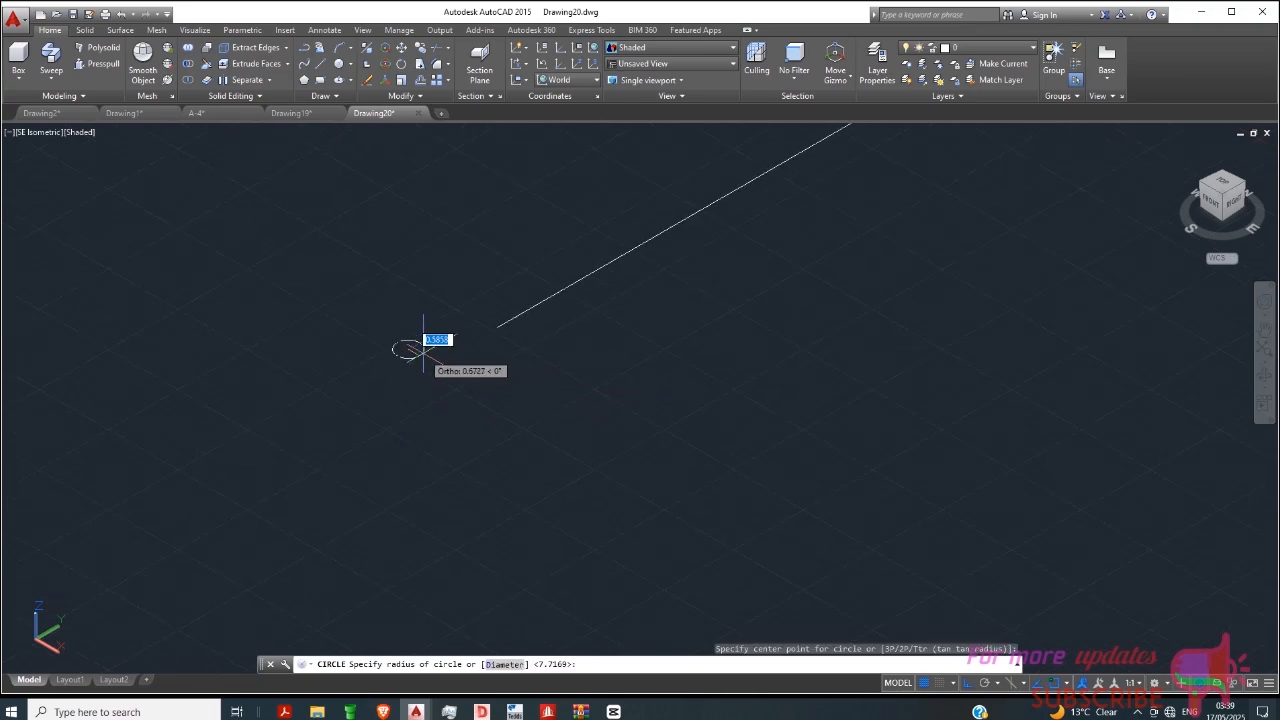
left_click(419, 349)
scroll(460, 372, "up", 3)
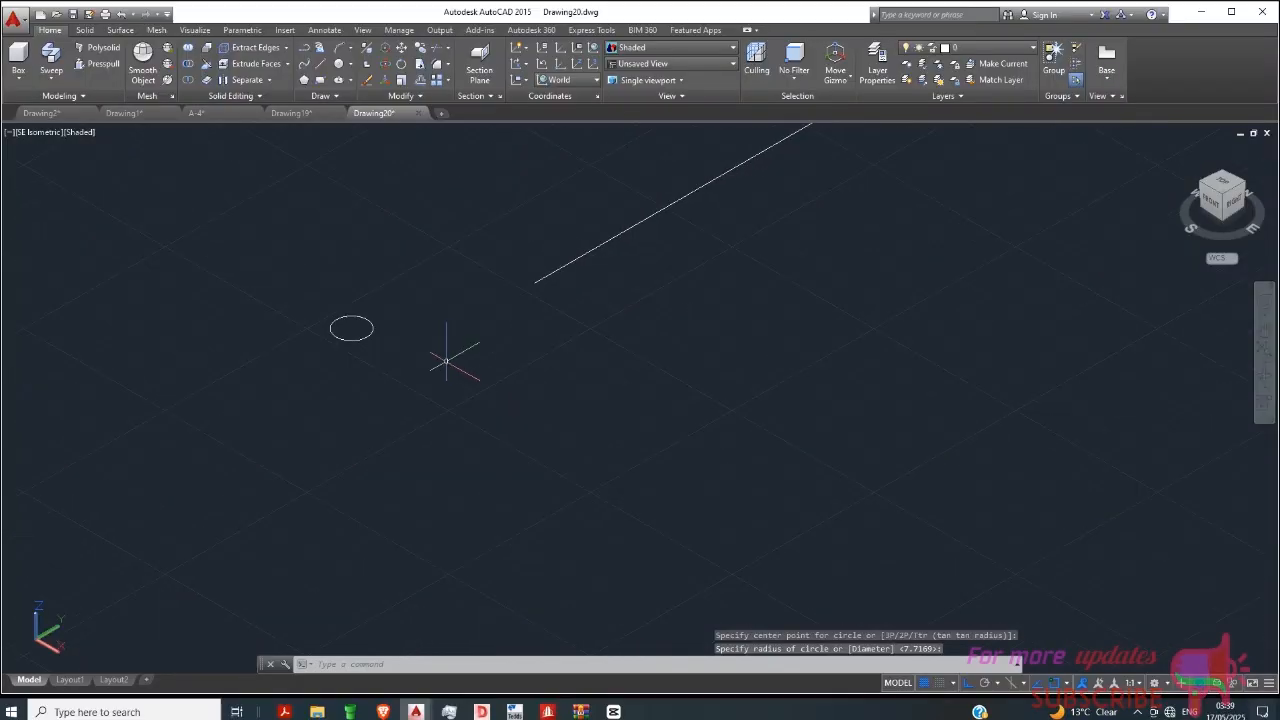
Sweep the small circle along the joined, filleted path to form a thin solid pipe.
left_click(51, 62)
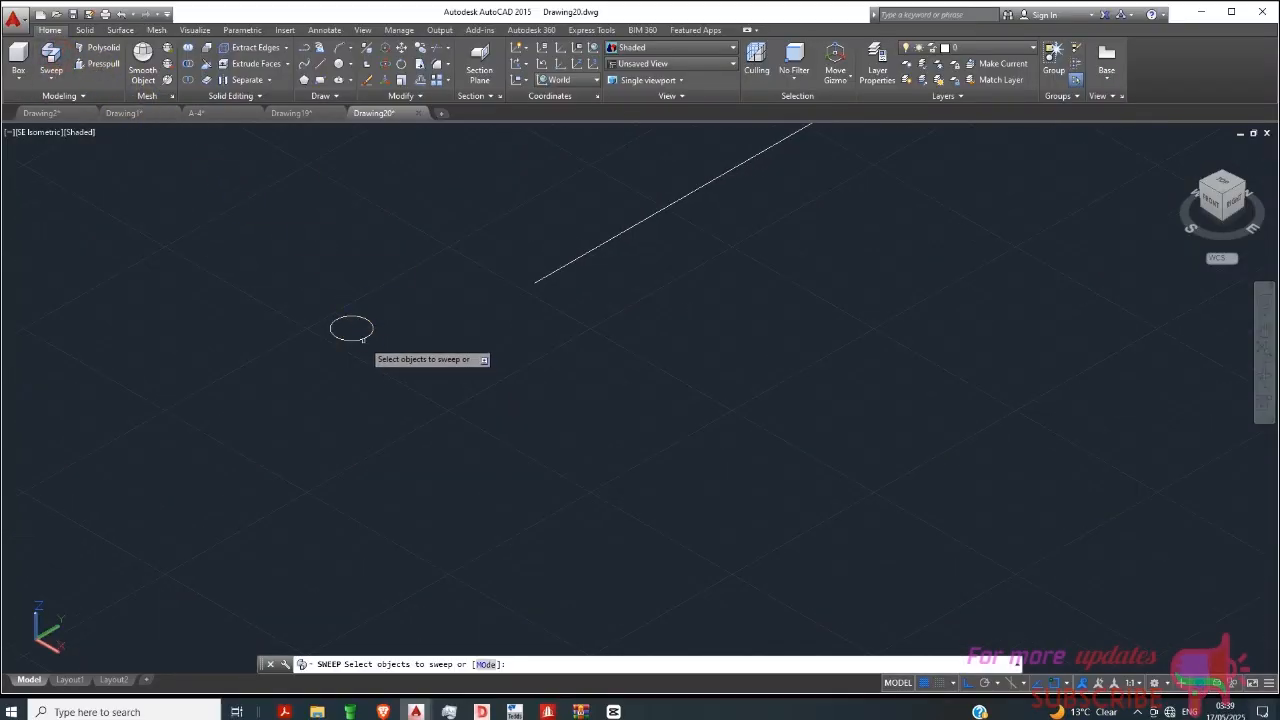
left_click(362, 338)
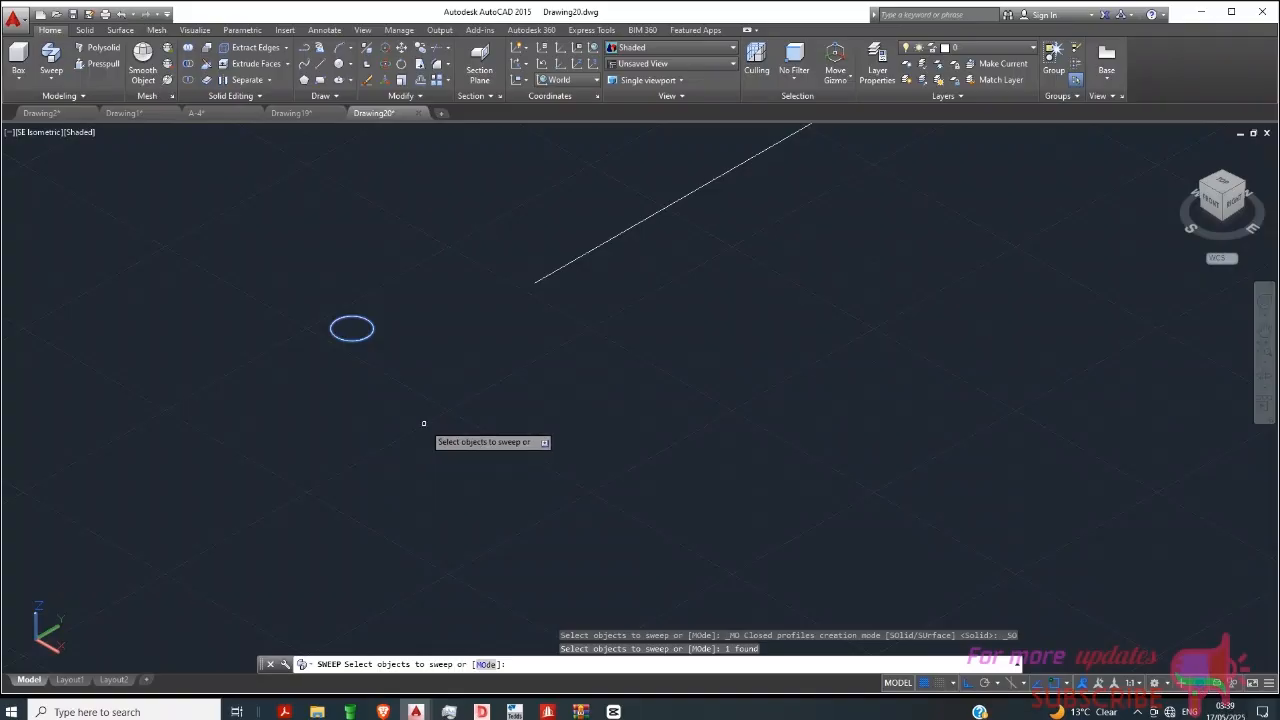
key("Return")
scroll(396, 409, "down", 2)
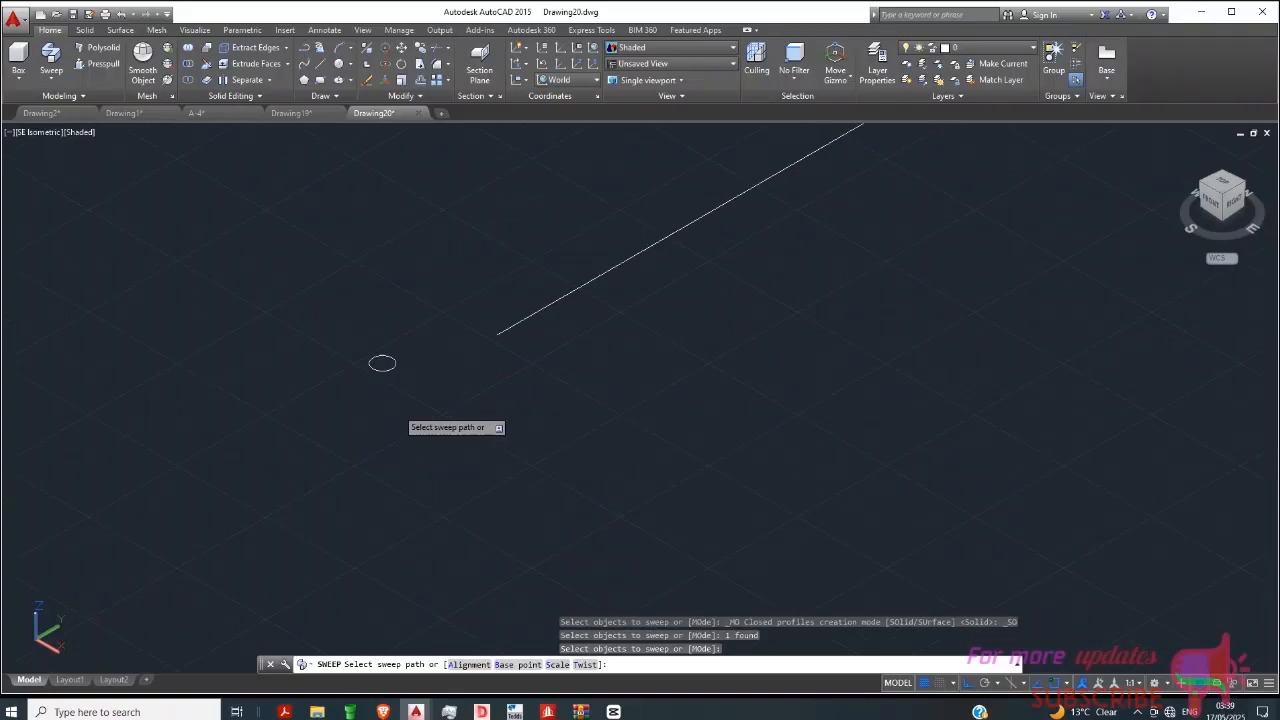
left_click(560, 300)
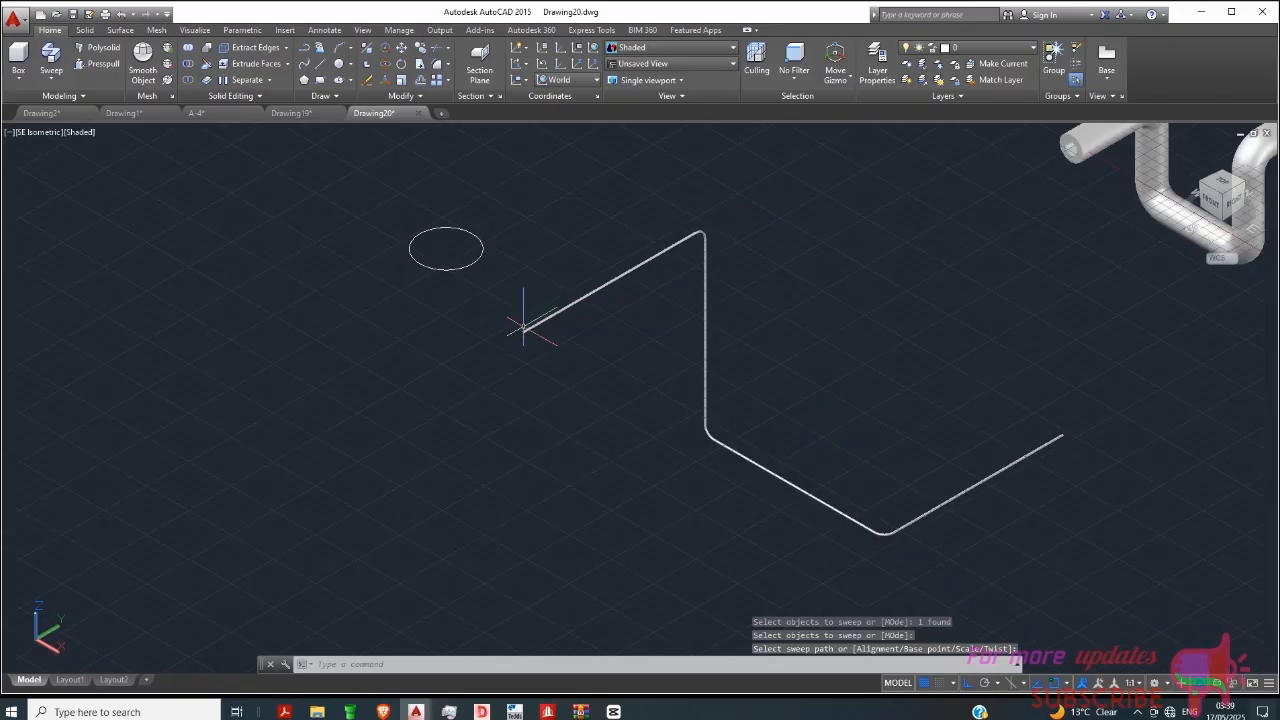
scroll(700, 371, "down", 3)
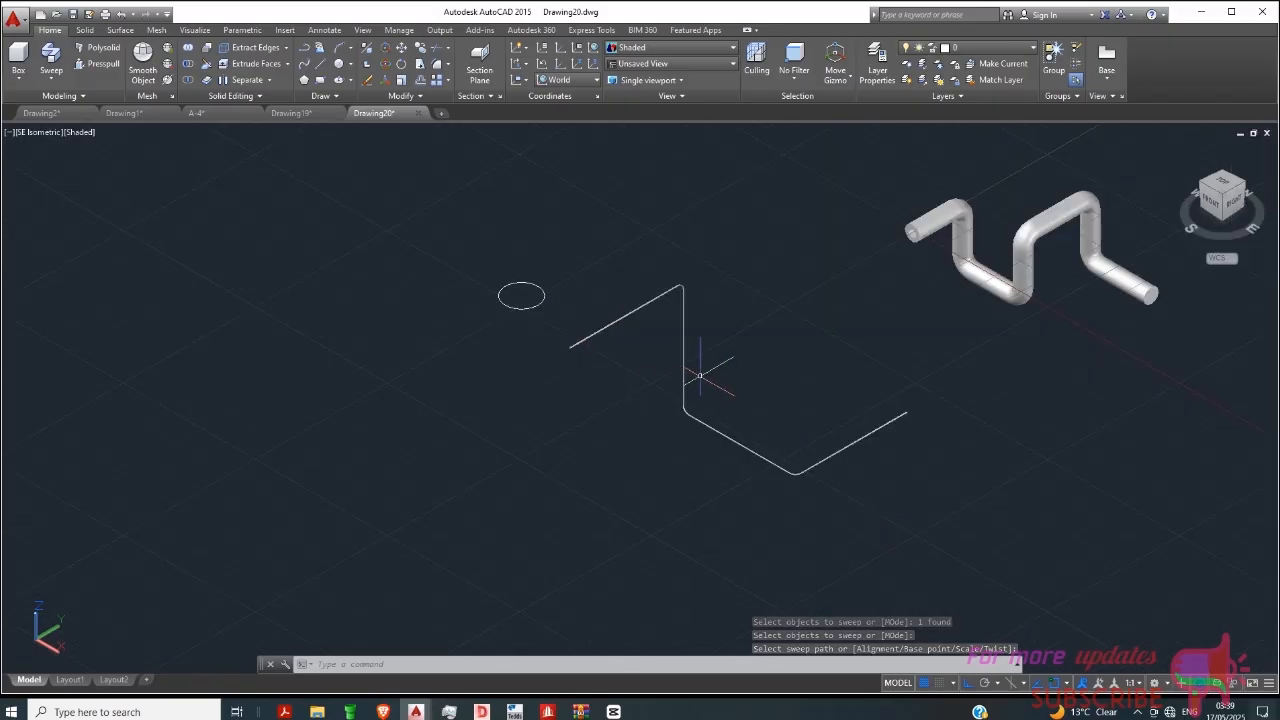
scroll(628, 300, "up", 4)
scroll(617, 256, "up", 2)
scroll(606, 286, "down", 5)
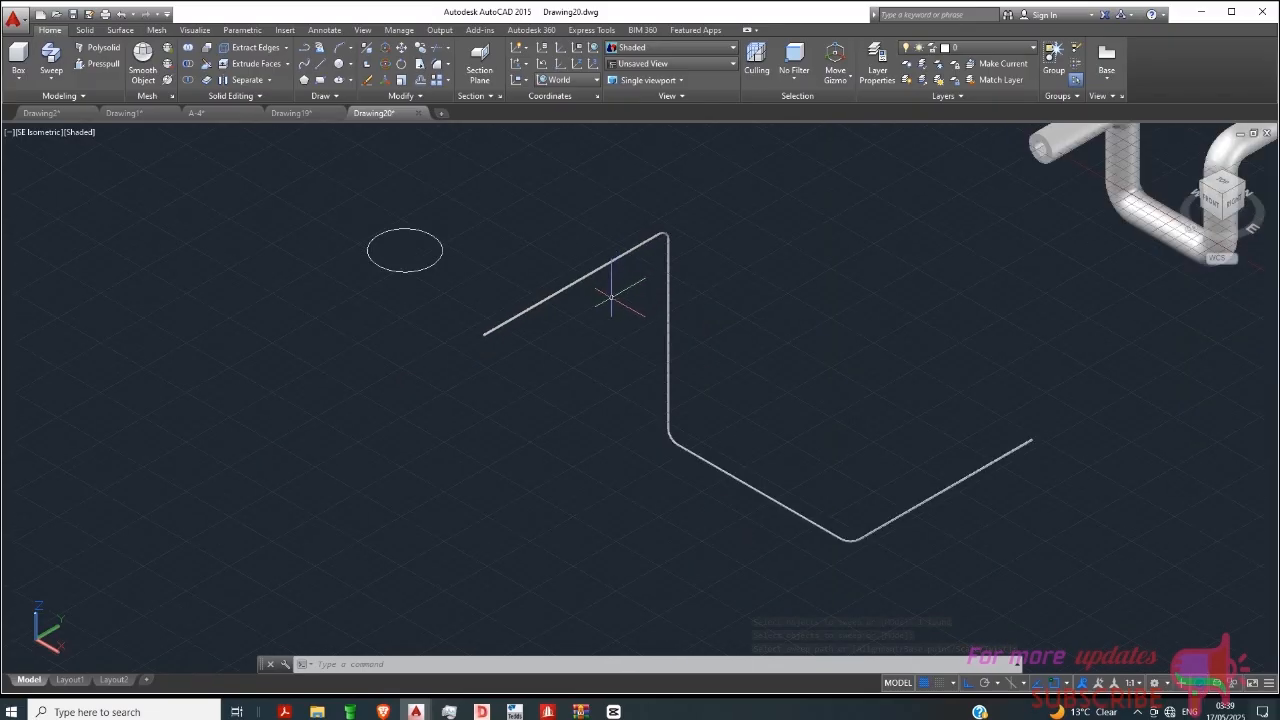
scroll(645, 308, "up", 4)
scroll(640, 325, "down", 2)
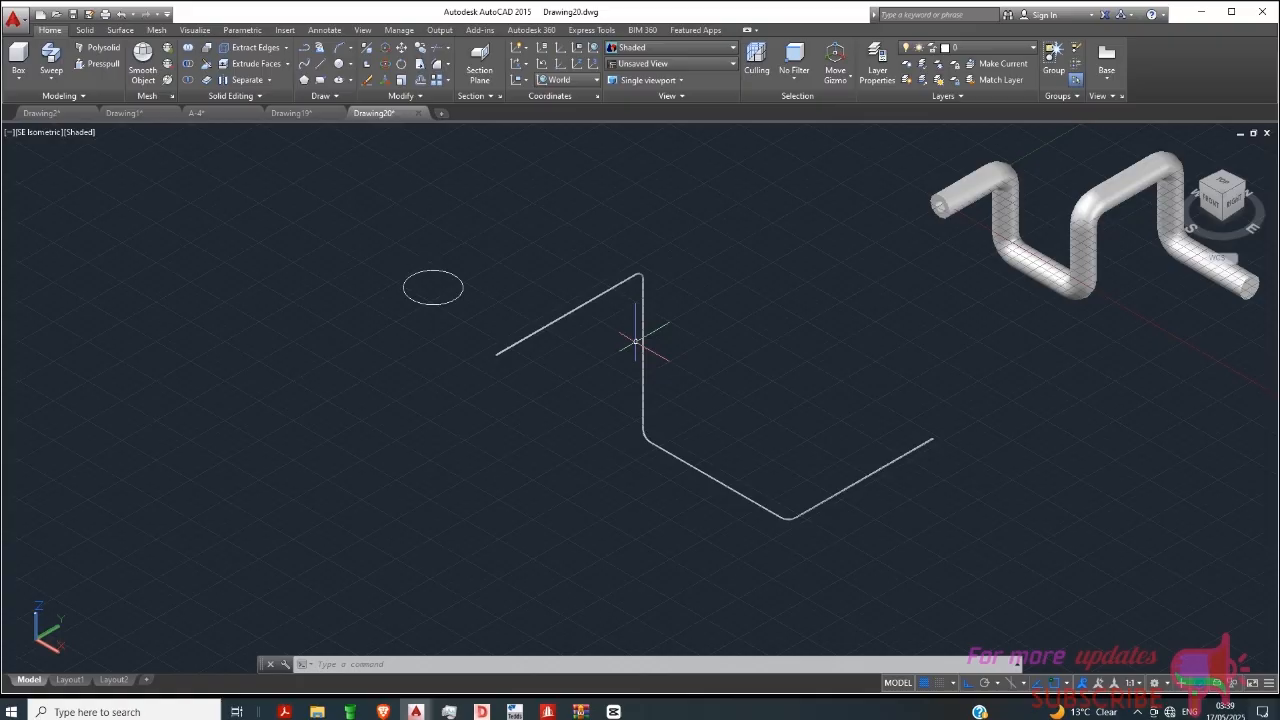
Draw a second path behind the large circle from four connected orthogonal lines: one sloping, one vertical and two sloping in different directions.
left_click(320, 75)
scroll(600, 430, "down", 2)
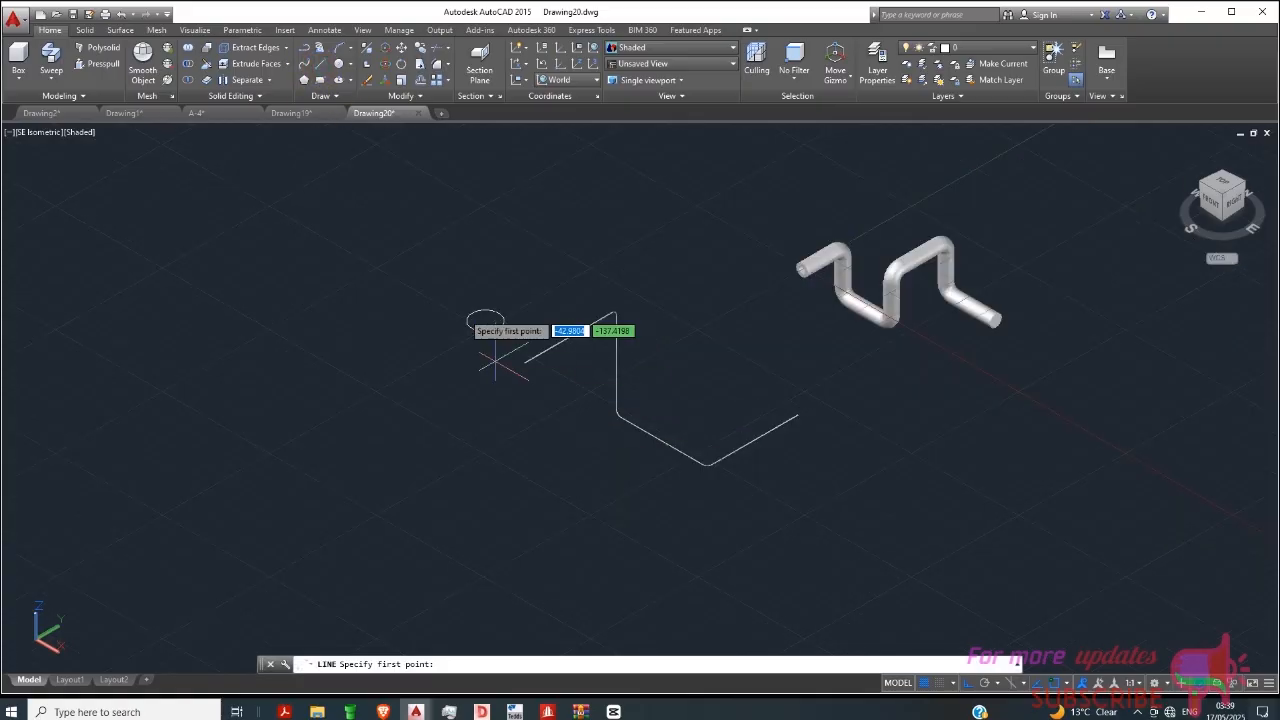
scroll(389, 215, "up", 2)
scroll(325, 198, "up", 2)
left_click(320, 190)
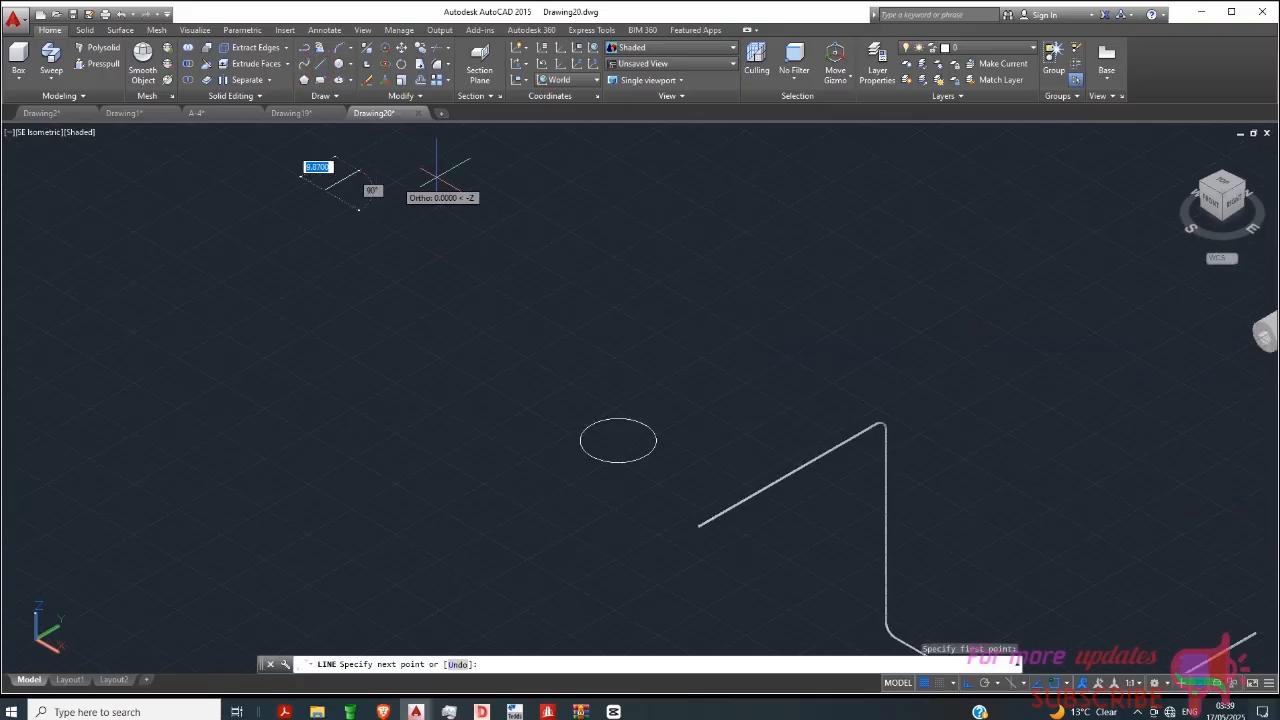
left_click(540, 155)
left_click(515, 340)
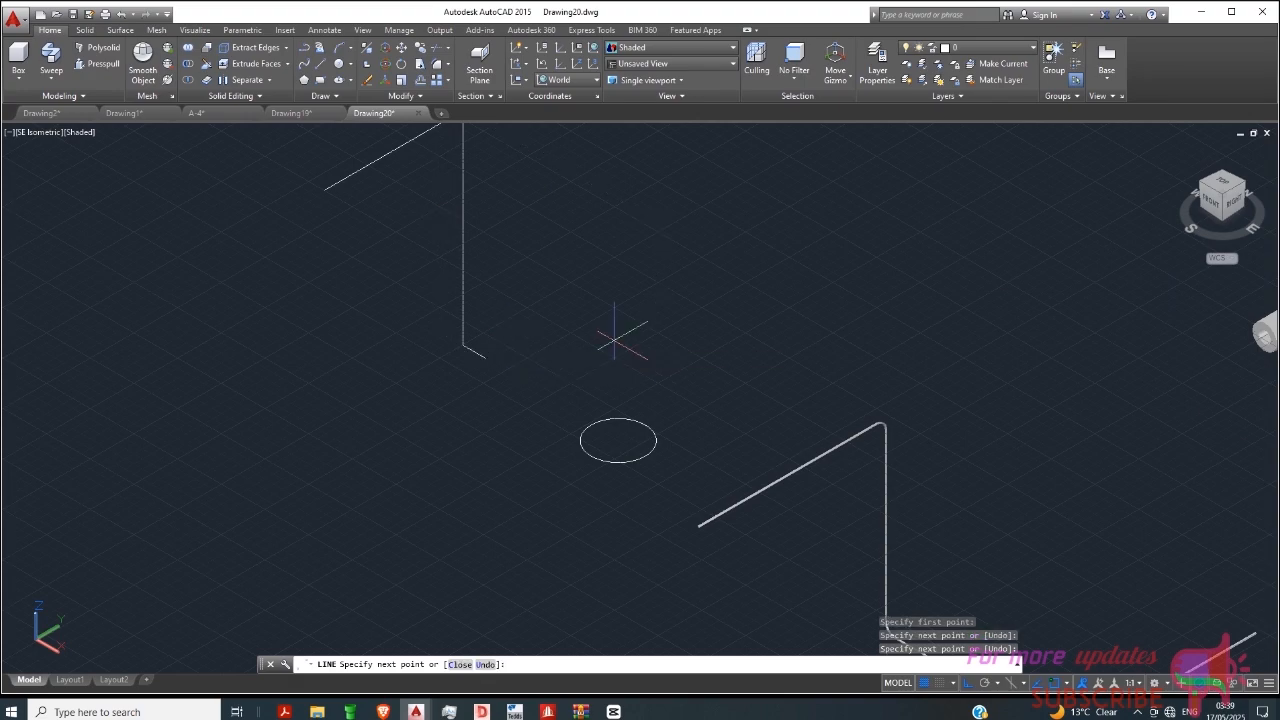
left_click(658, 233)
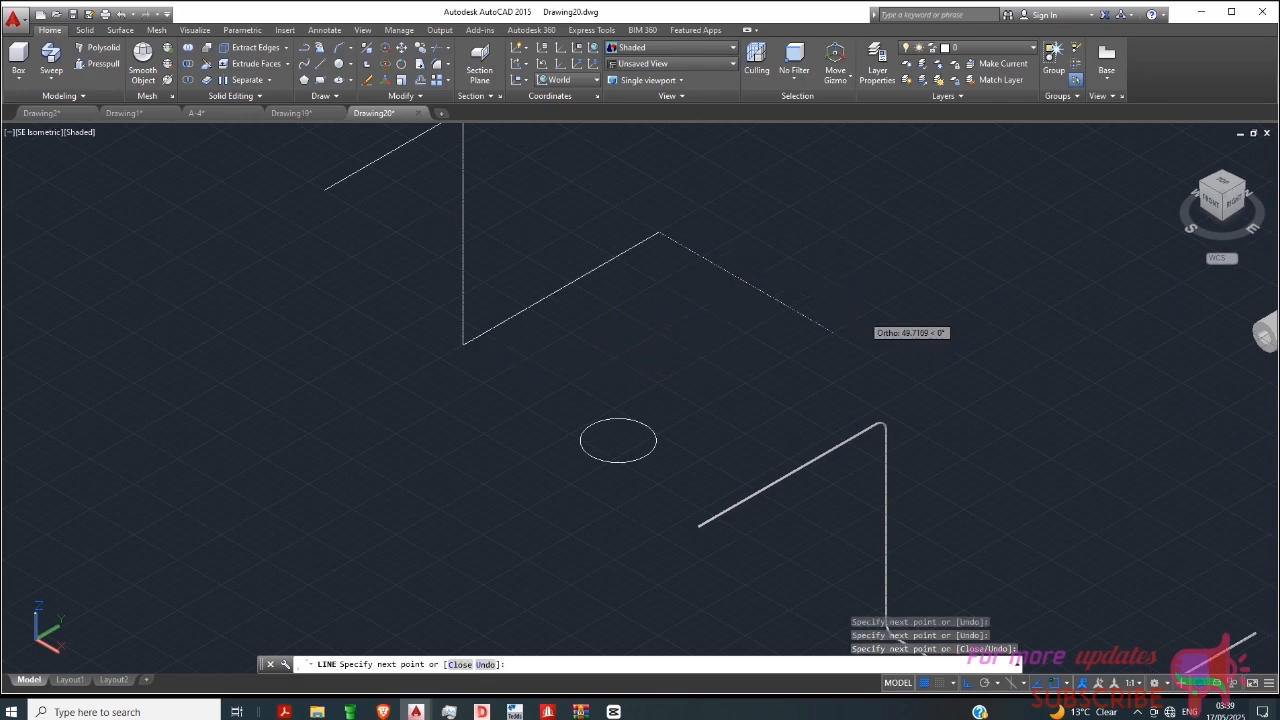
left_click(832, 331)
right_click(865, 313)
left_click(893, 323)
scroll(750, 379, "down", 2)
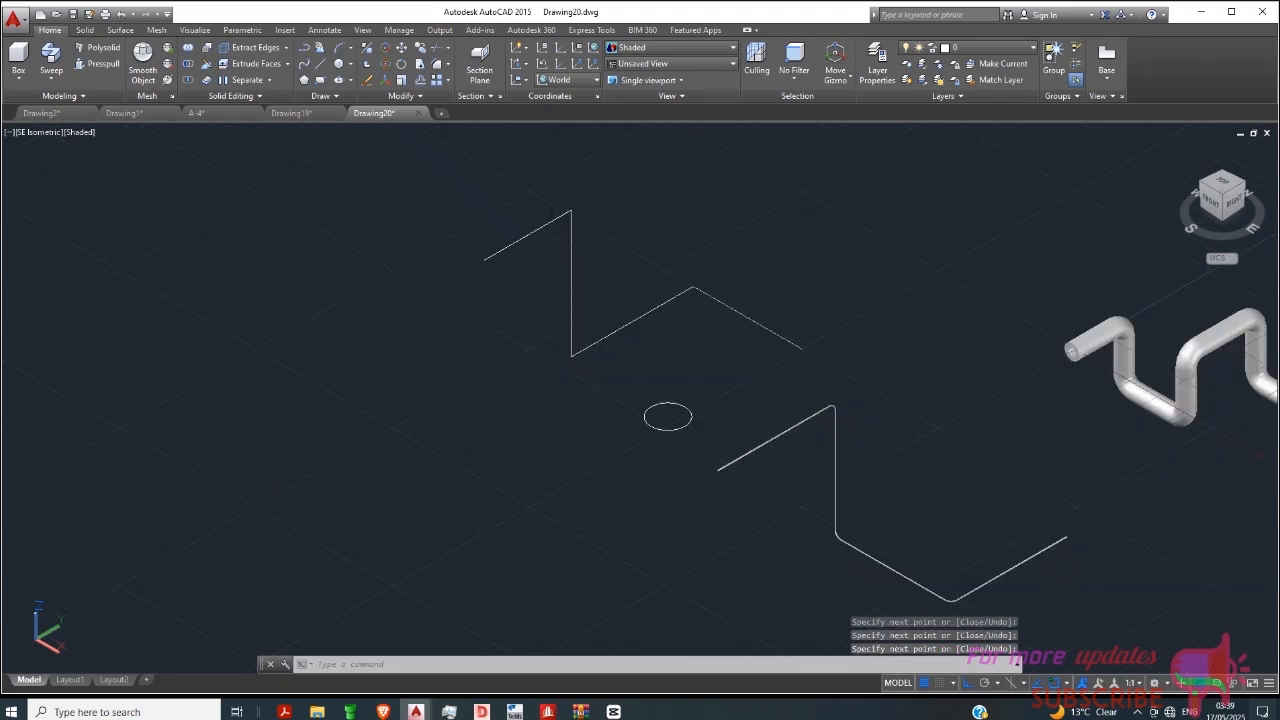
Join the four lines of the new sharp-cornered path into a single object.
left_click(703, 186)
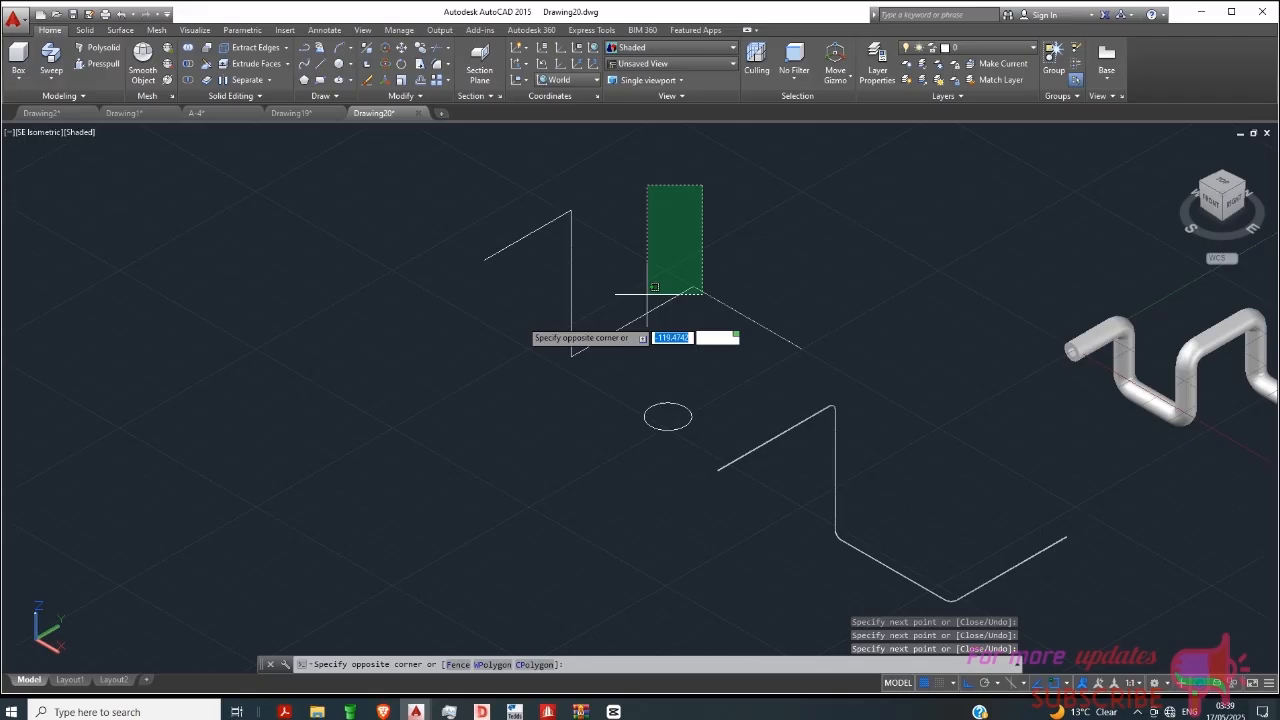
left_click(451, 368)
type("j")
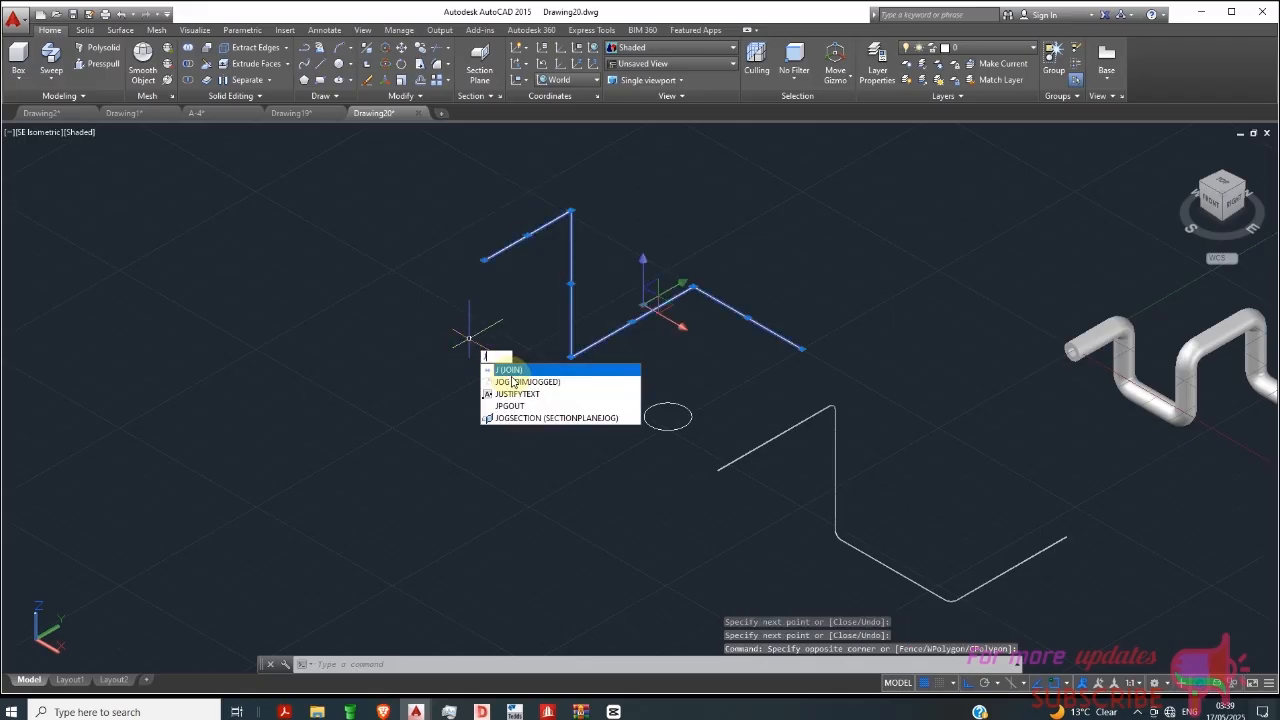
key("Return")
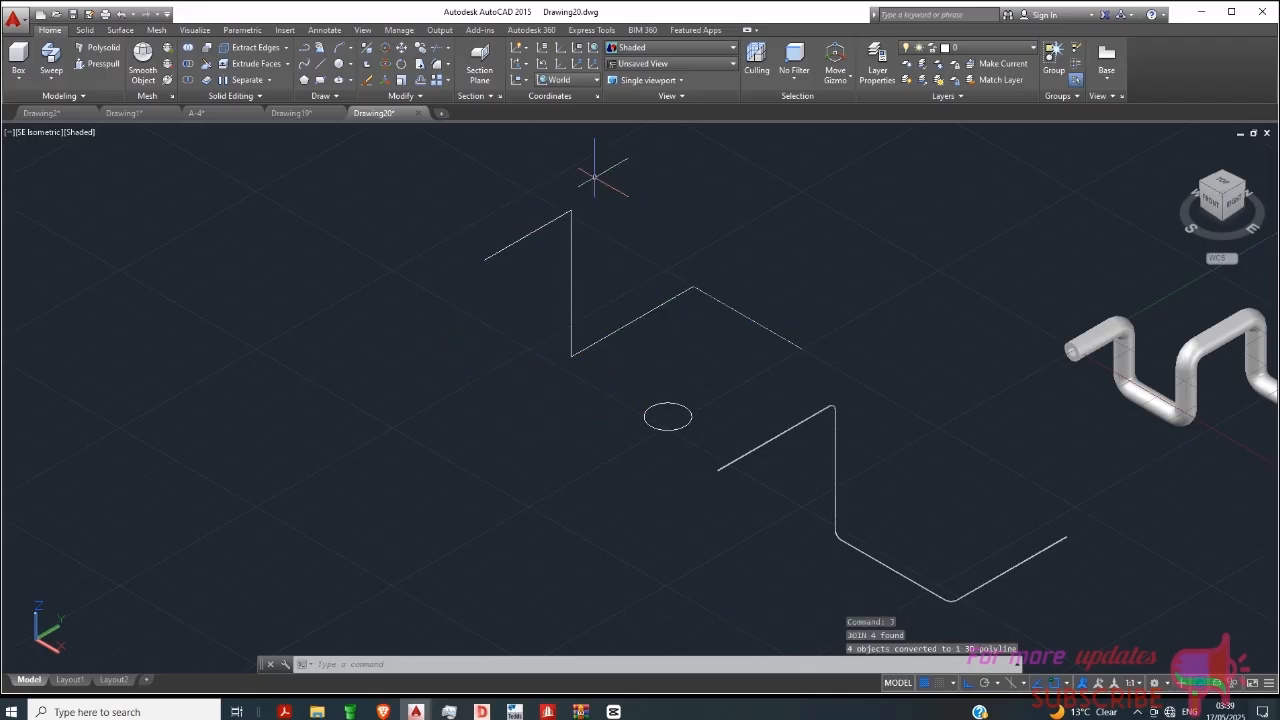
Sweep the large circle along the joined sharp-cornered path to form a thick solid pipe.
left_click(50, 55)
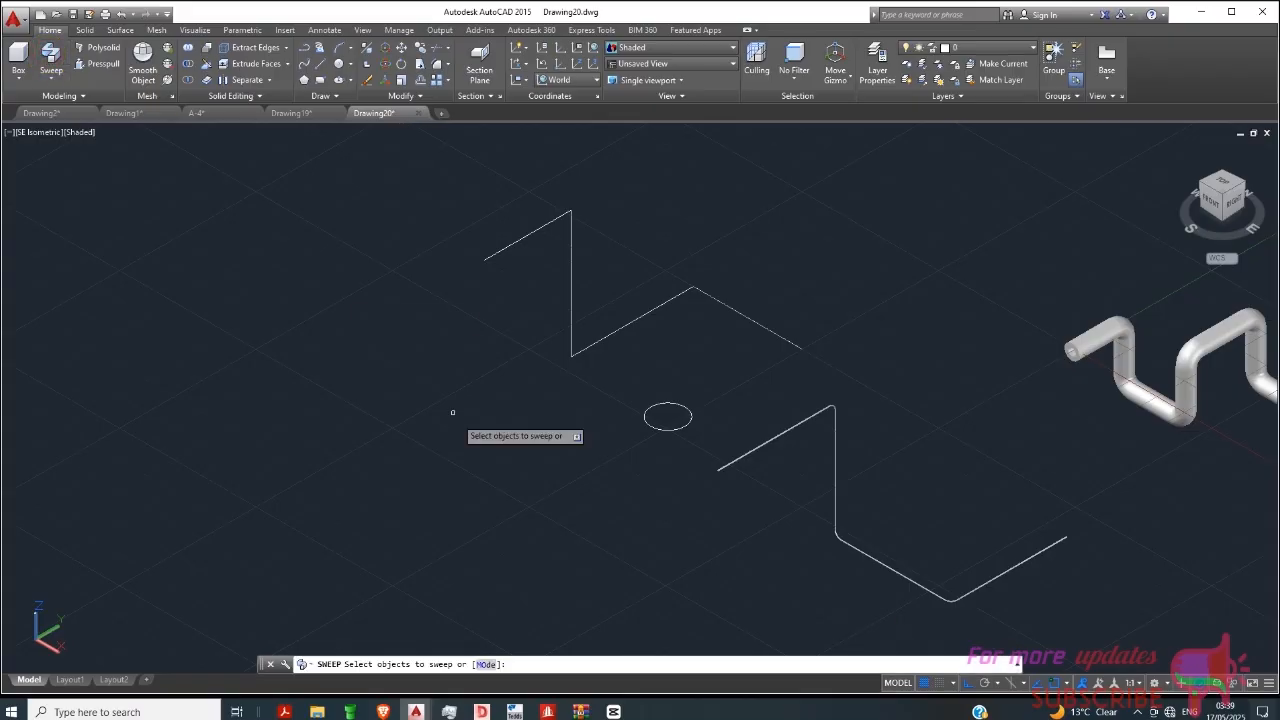
left_click(661, 431)
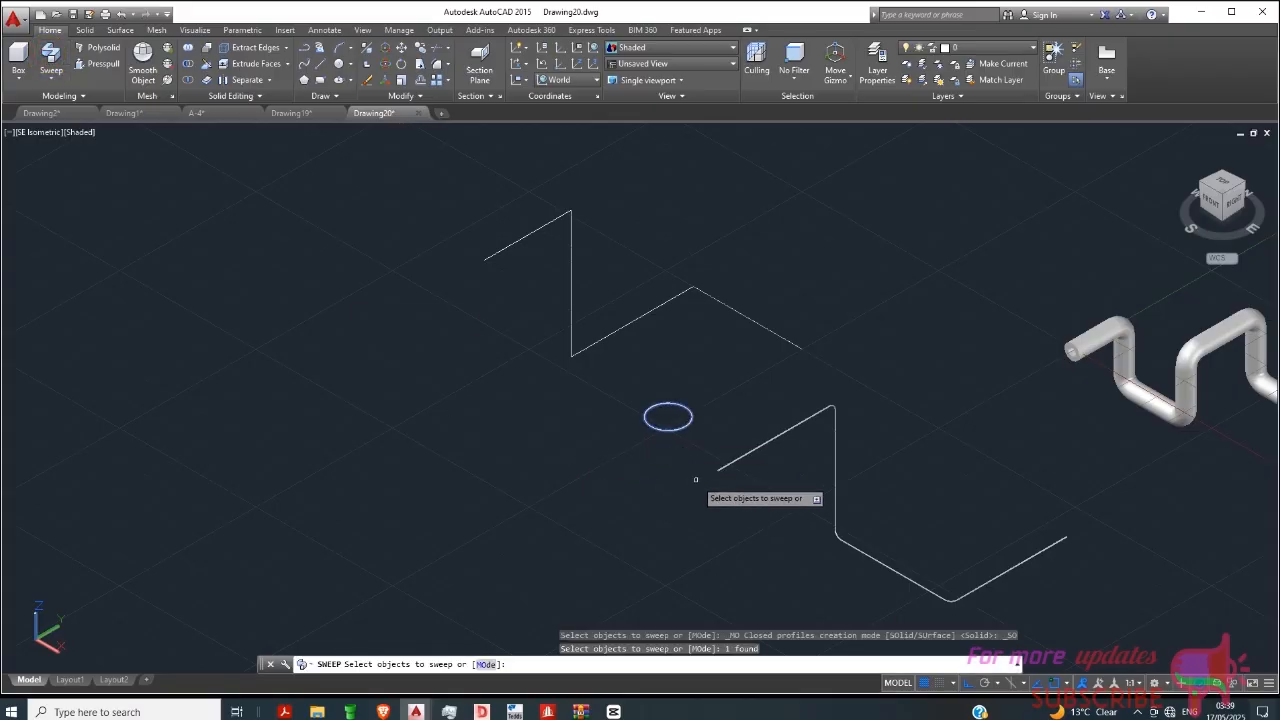
key("Return")
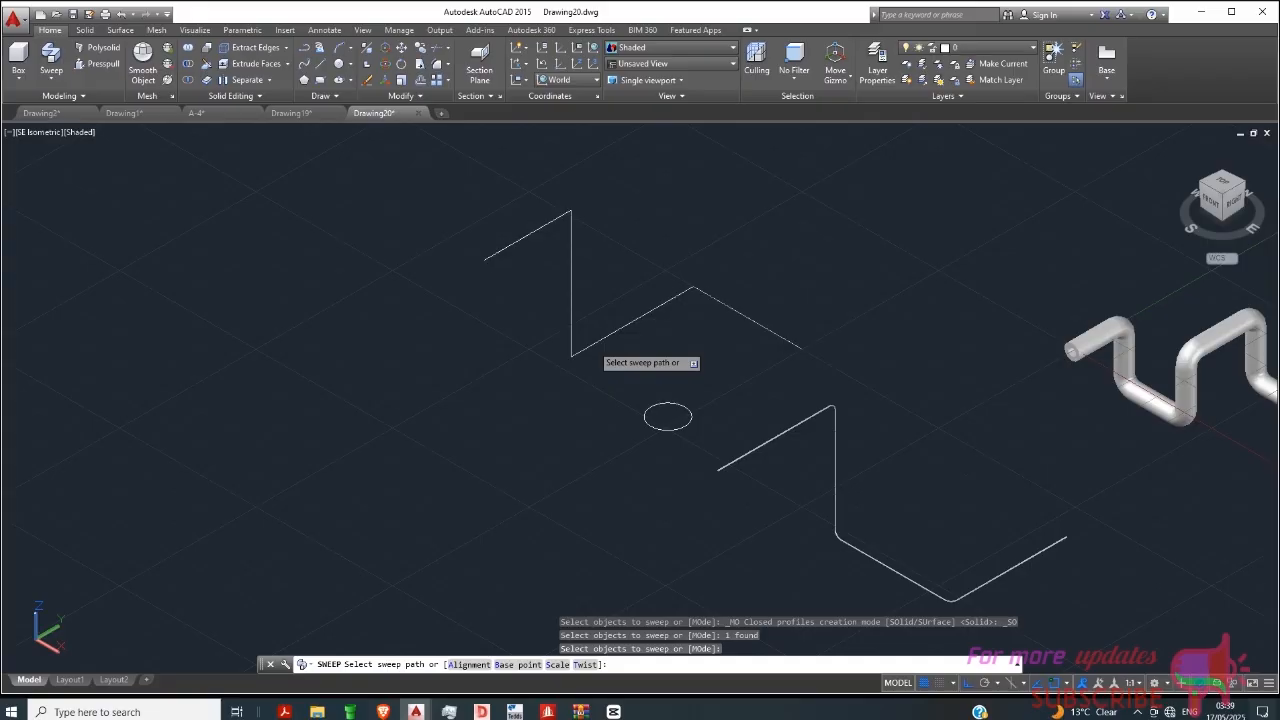
left_click(588, 346)
scroll(590, 278, "up", 2)
scroll(590, 278, "down", 3)
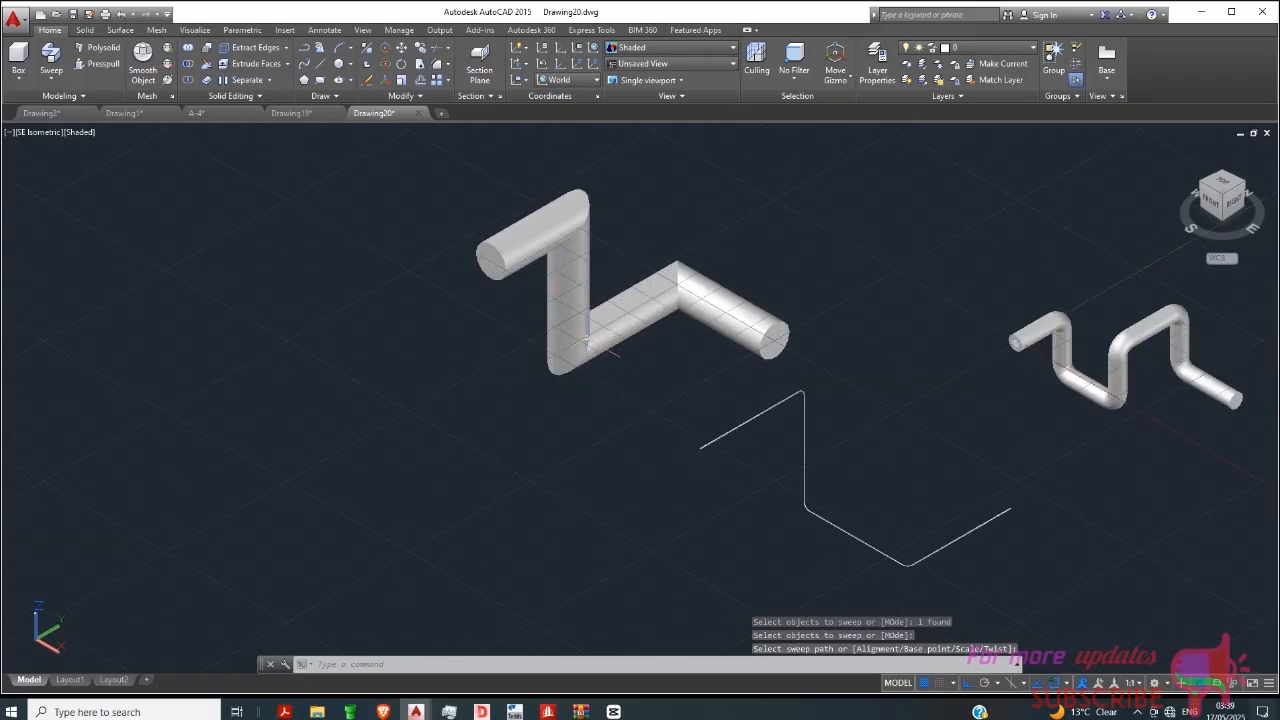
Examine the thick pipe's sharp corners up close and beside the thinner filleted pipes.
scroll(723, 349, "up", 2)
scroll(686, 343, "up", 2)
scroll(657, 337, "down", 2)
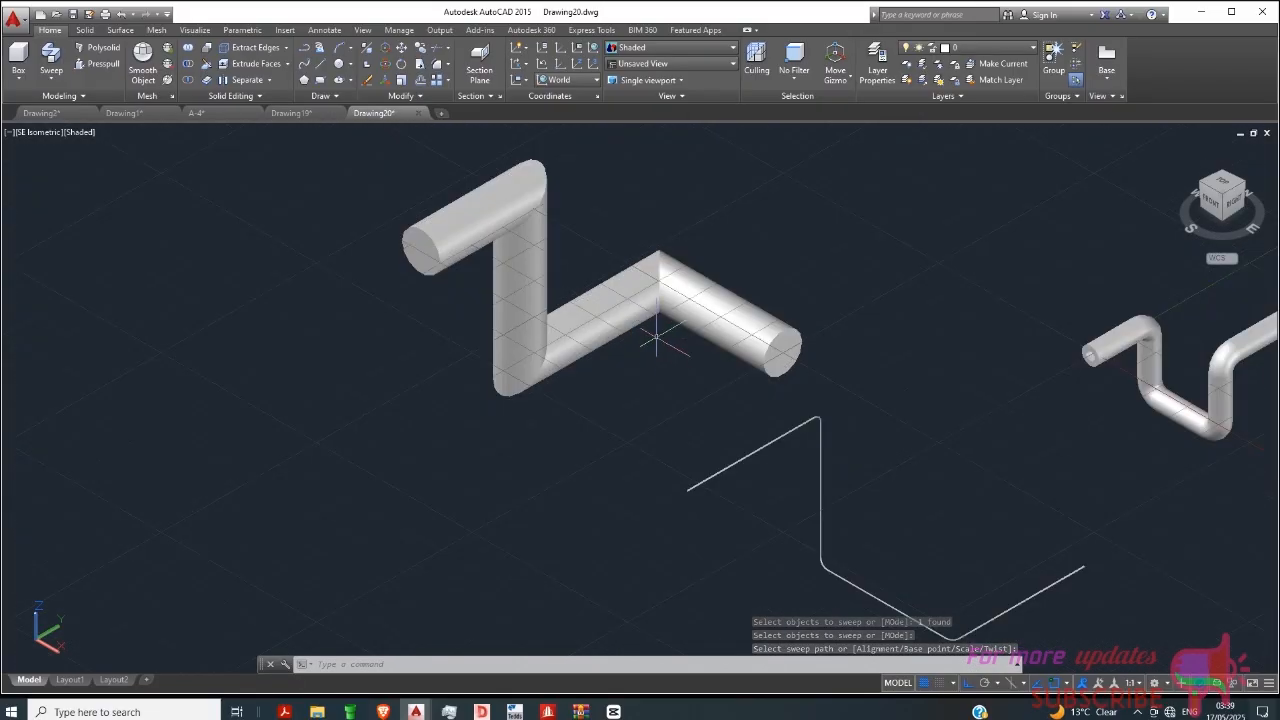
scroll(680, 288, "down", 2)
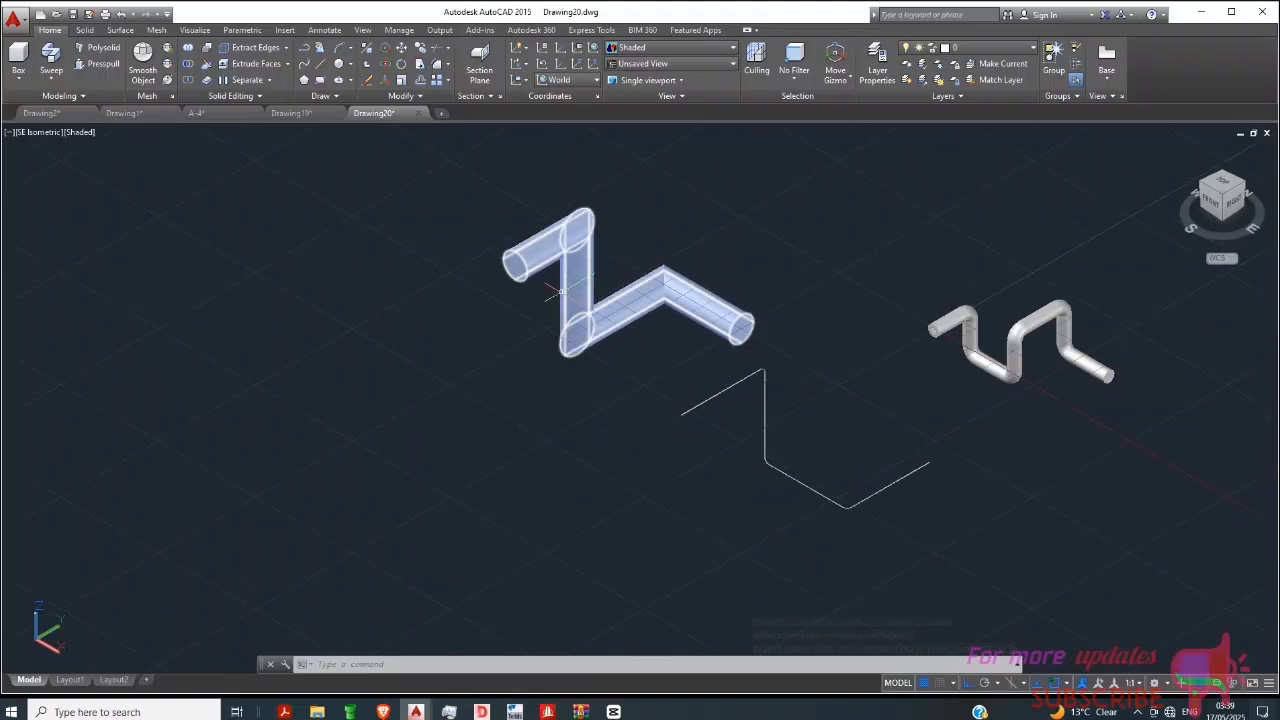
scroll(636, 260, "up", 3)
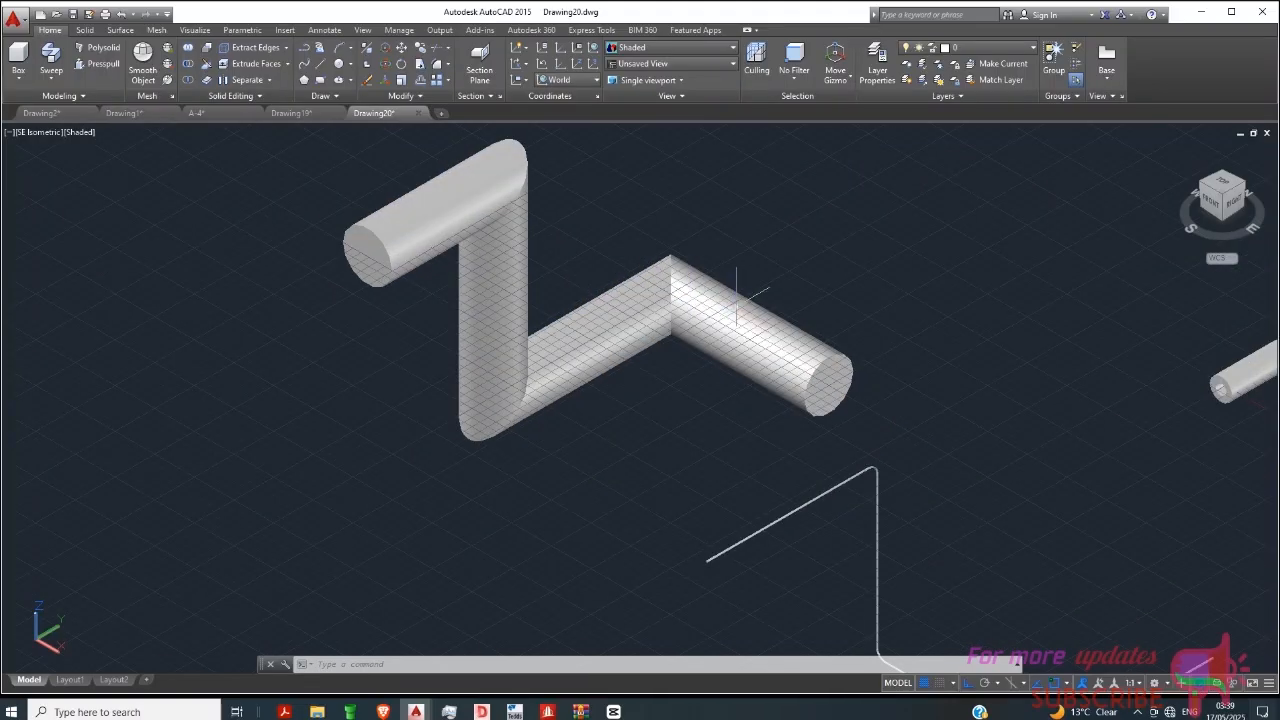
scroll(645, 338, "down", 5)
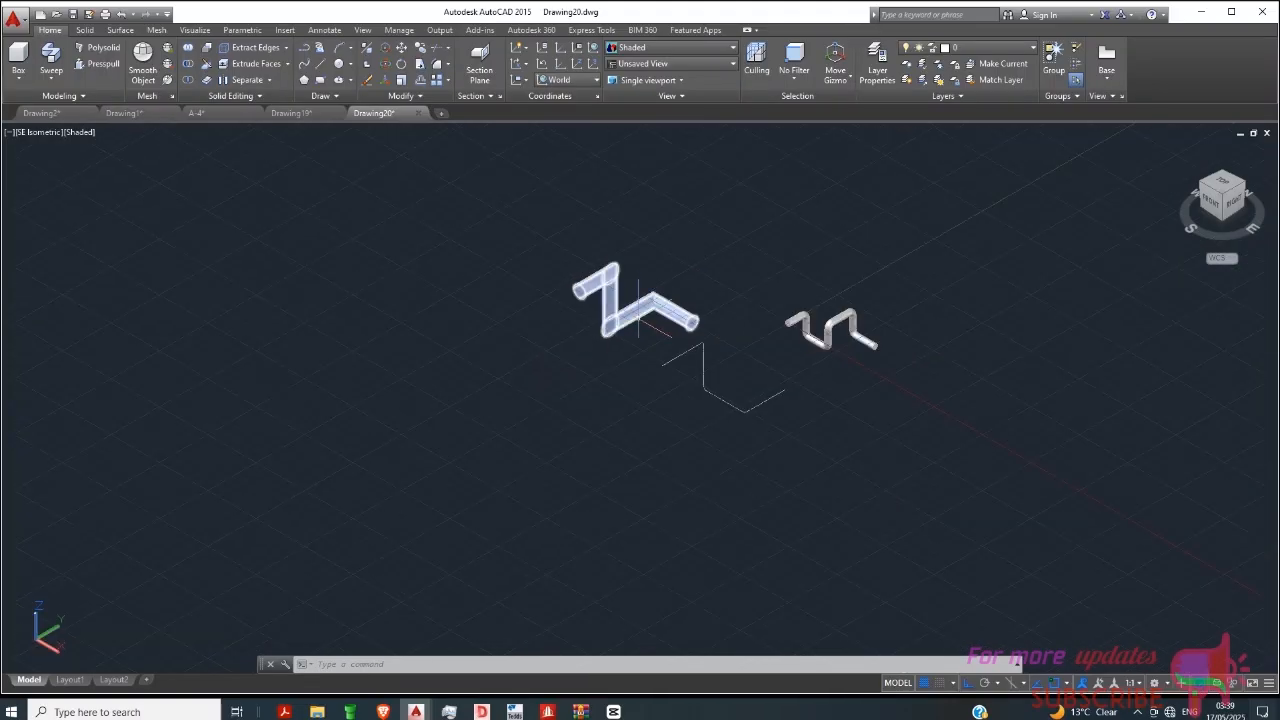
scroll(650, 343, "up", 2)
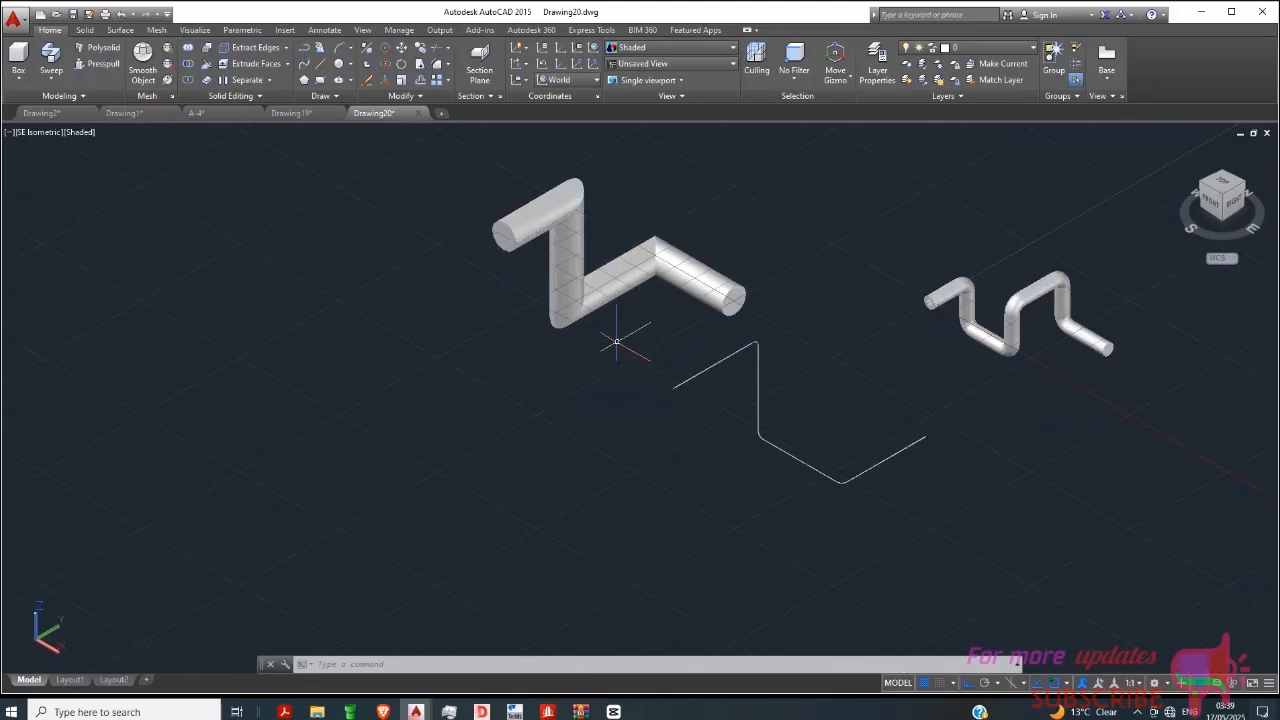
Undo the large circle's sweep and the joining of its sharp-cornered path, bringing back the circle and separate lines.
left_click(120, 15)
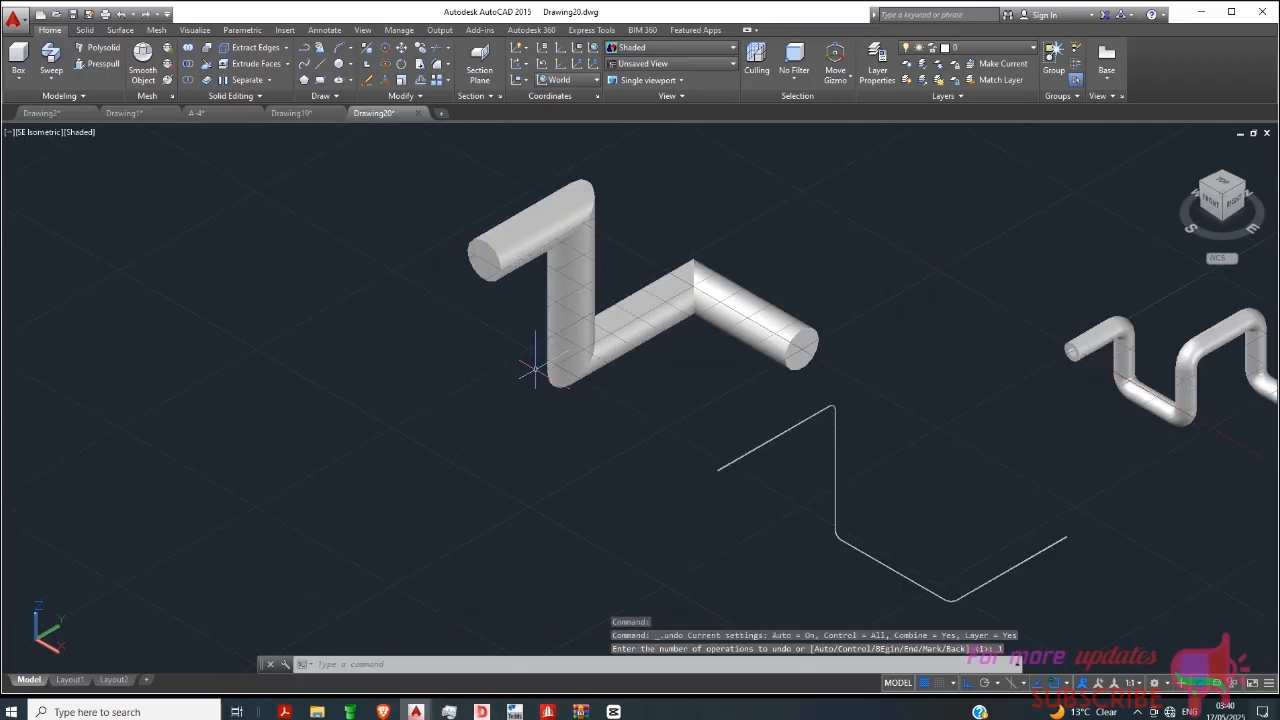
left_click(122, 13)
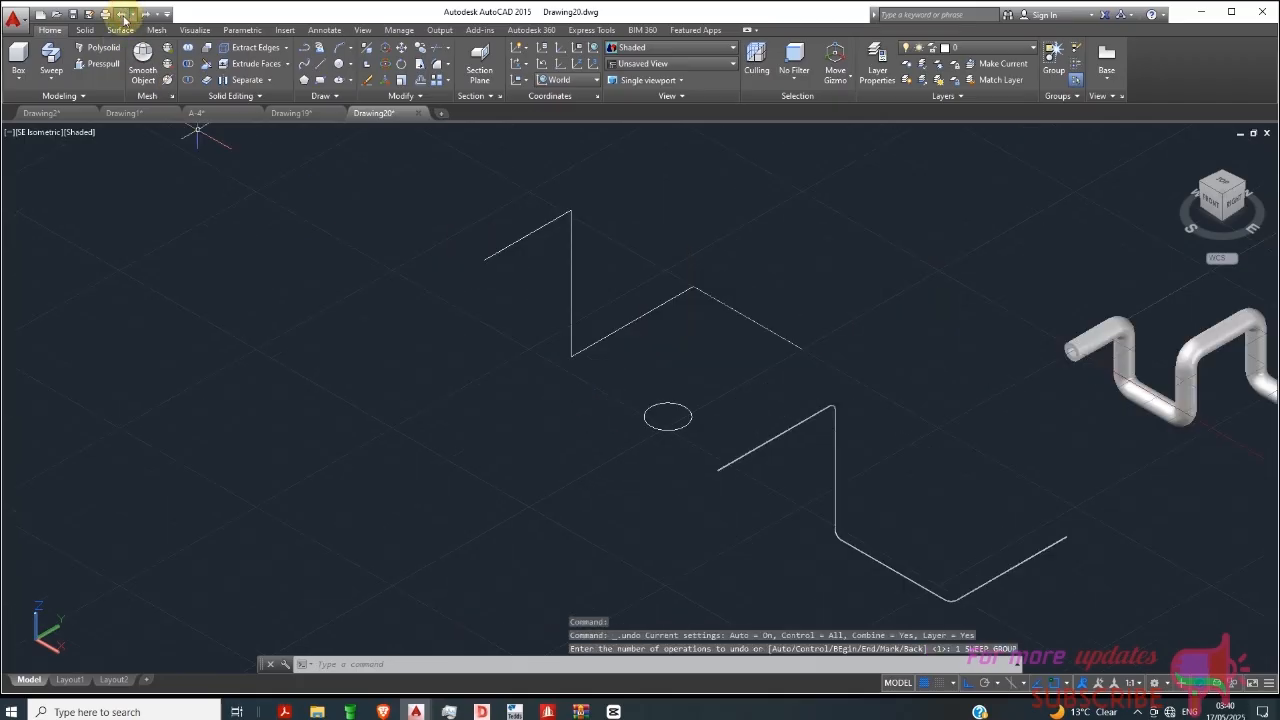
scroll(622, 287, "up", 2)
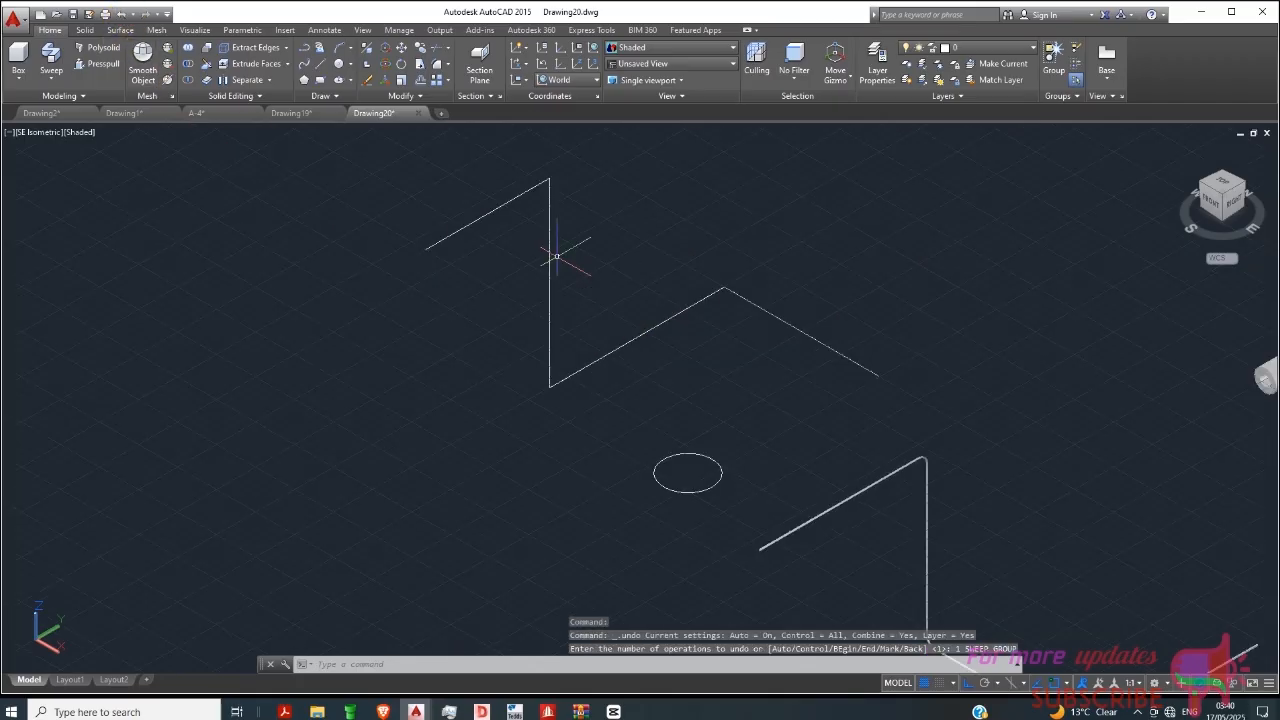
left_click(121, 16)
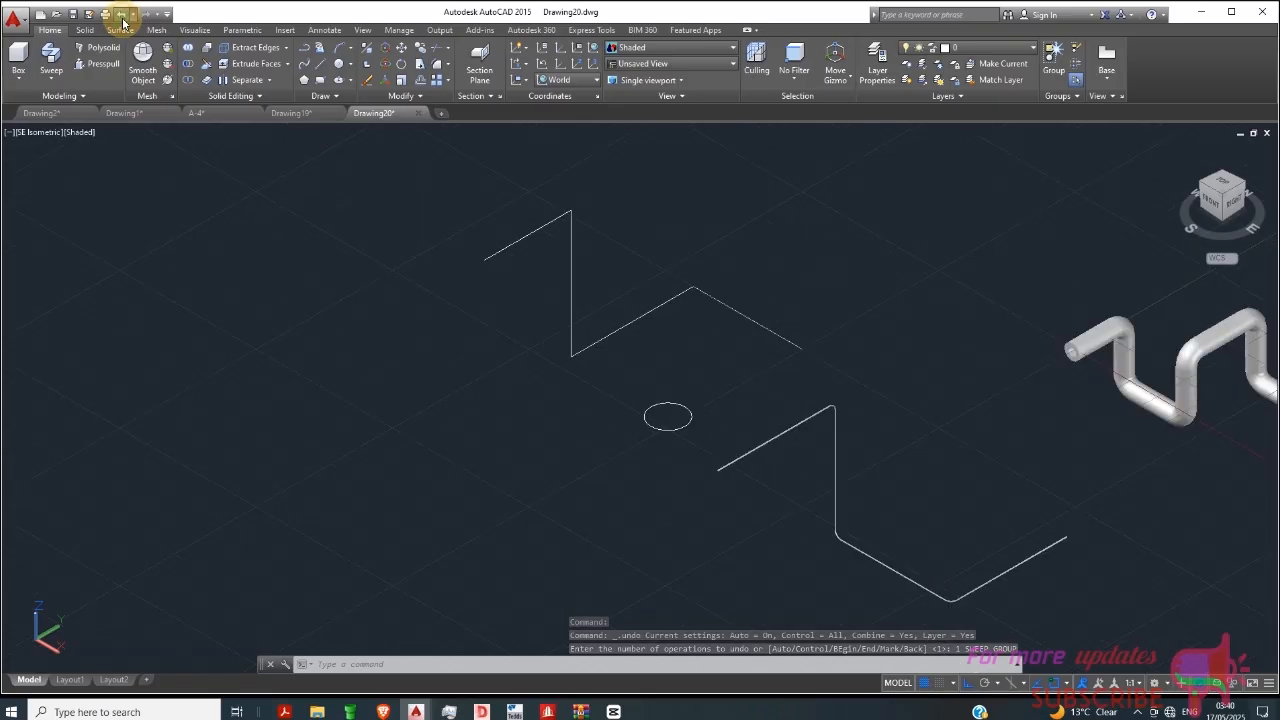
left_click(122, 18)
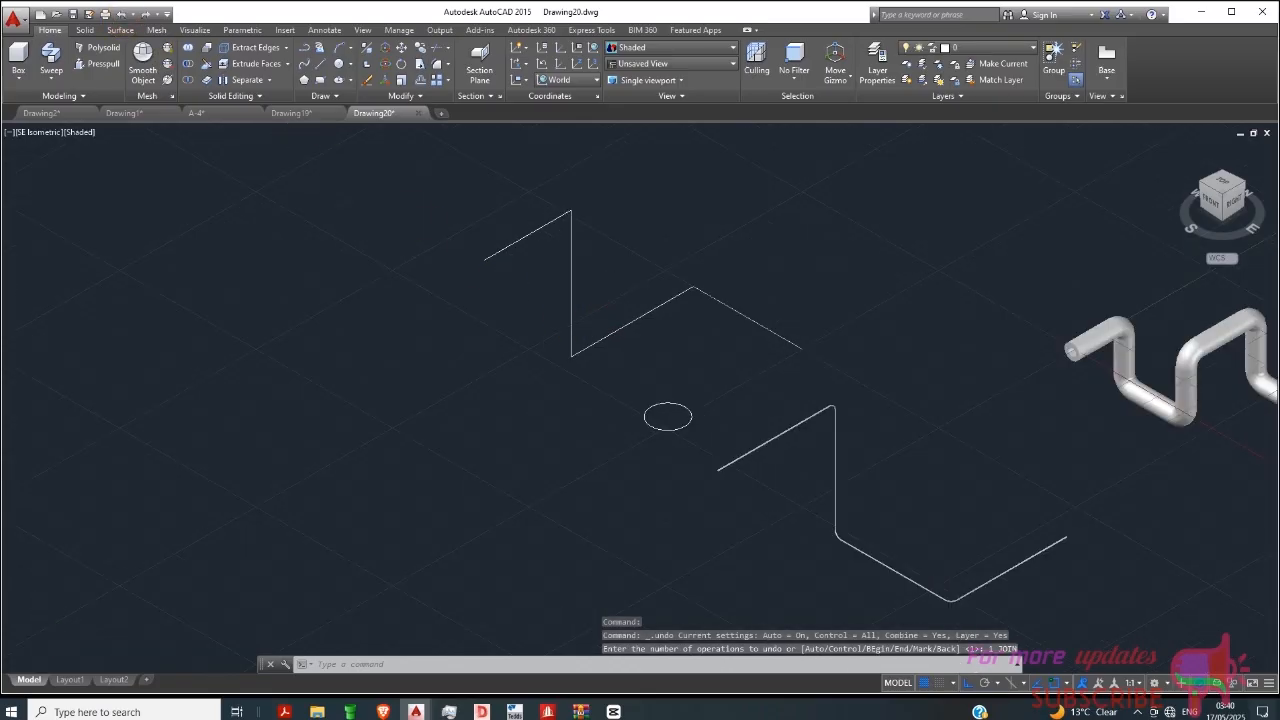
scroll(584, 292, "down", 2)
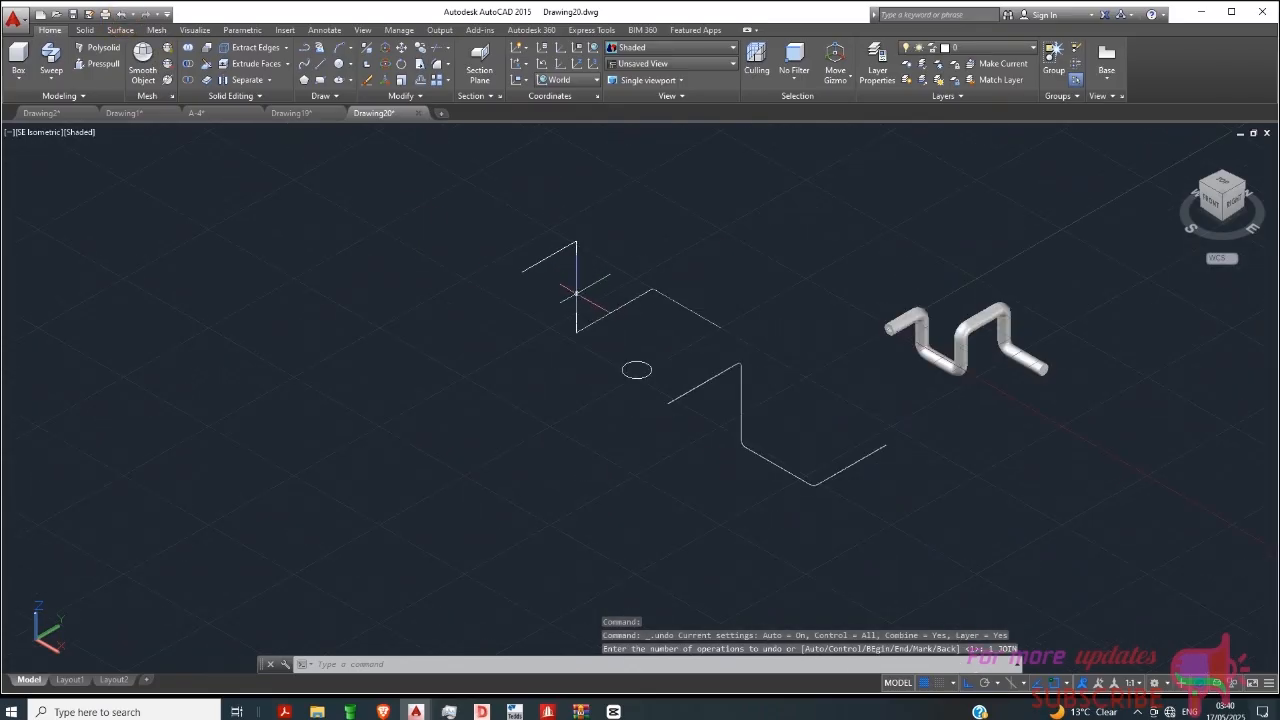
Fillet the three corners of the large circle's path in Multiple mode, using a larger radius defined by two picked points.
left_click(440, 66)
scroll(562, 343, "up", 2)
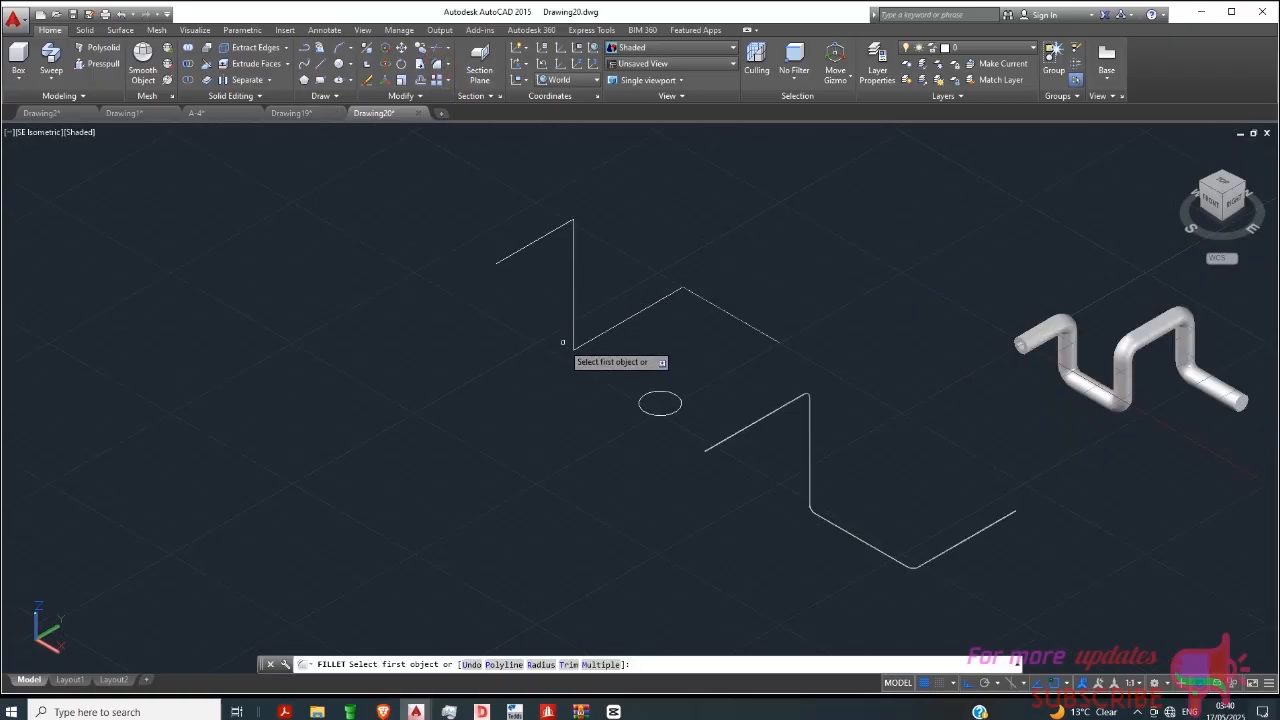
left_click(541, 664)
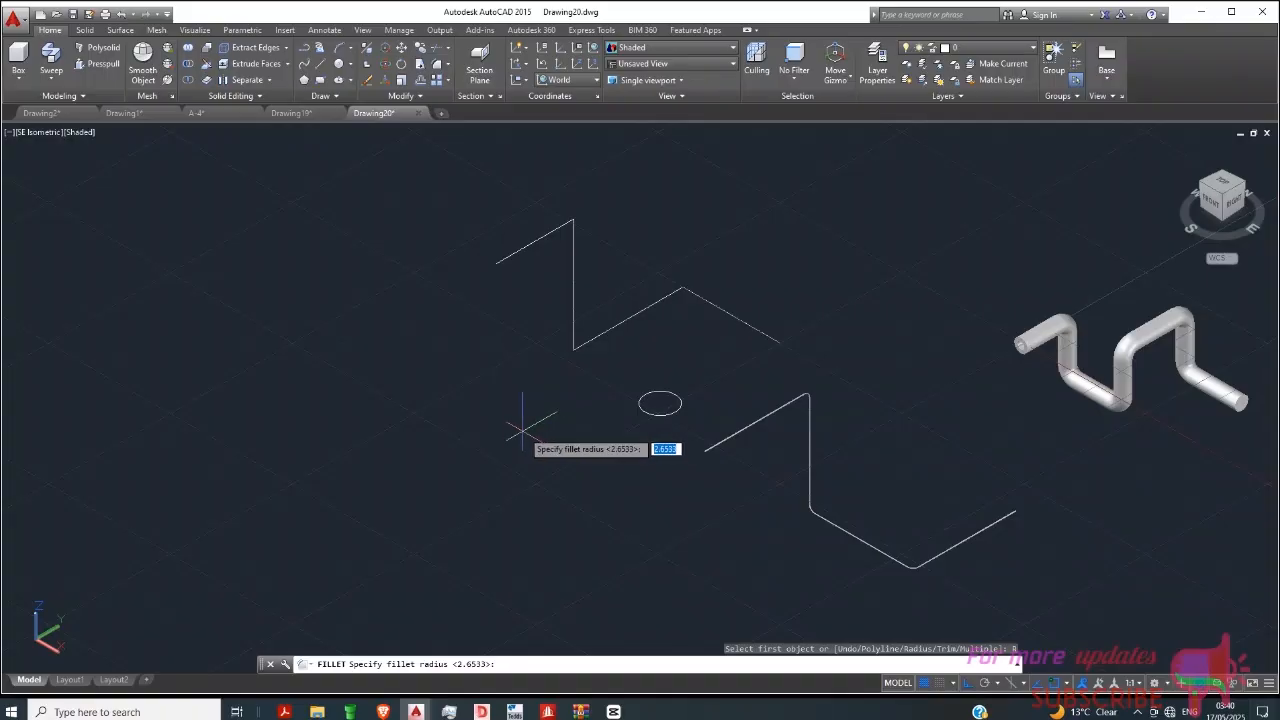
left_click(552, 408)
left_click(508, 390)
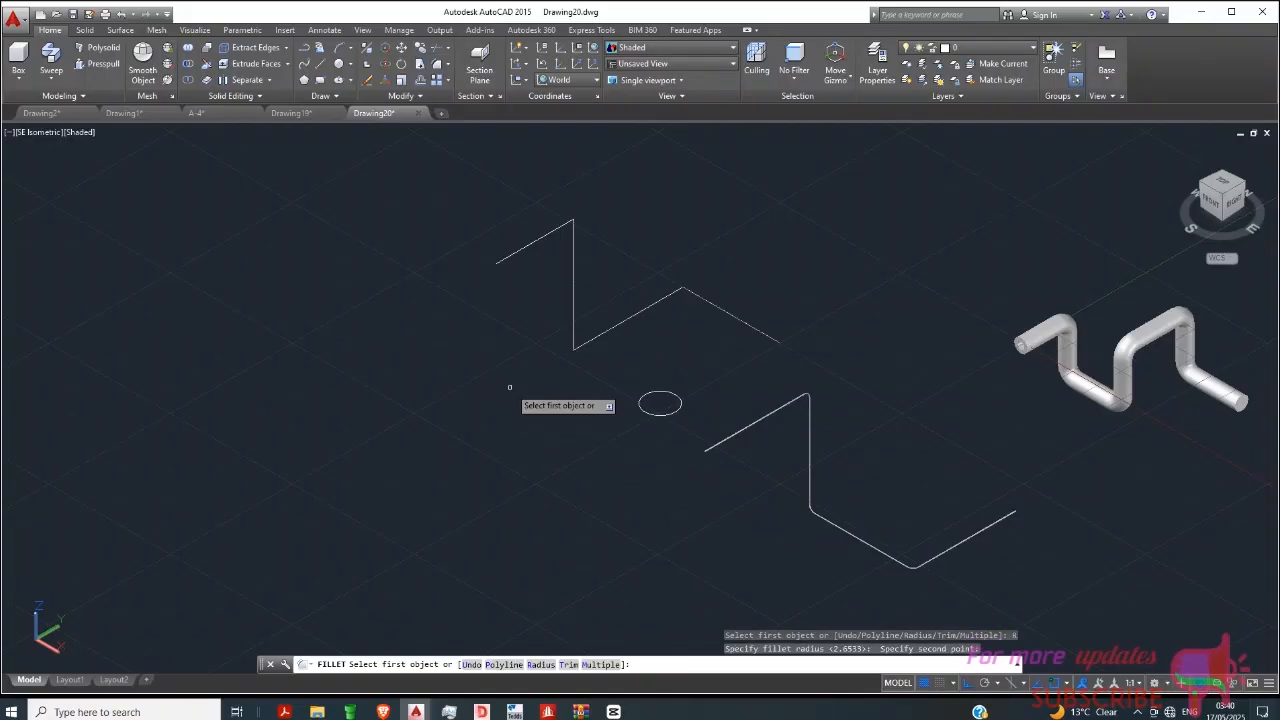
left_click(600, 664)
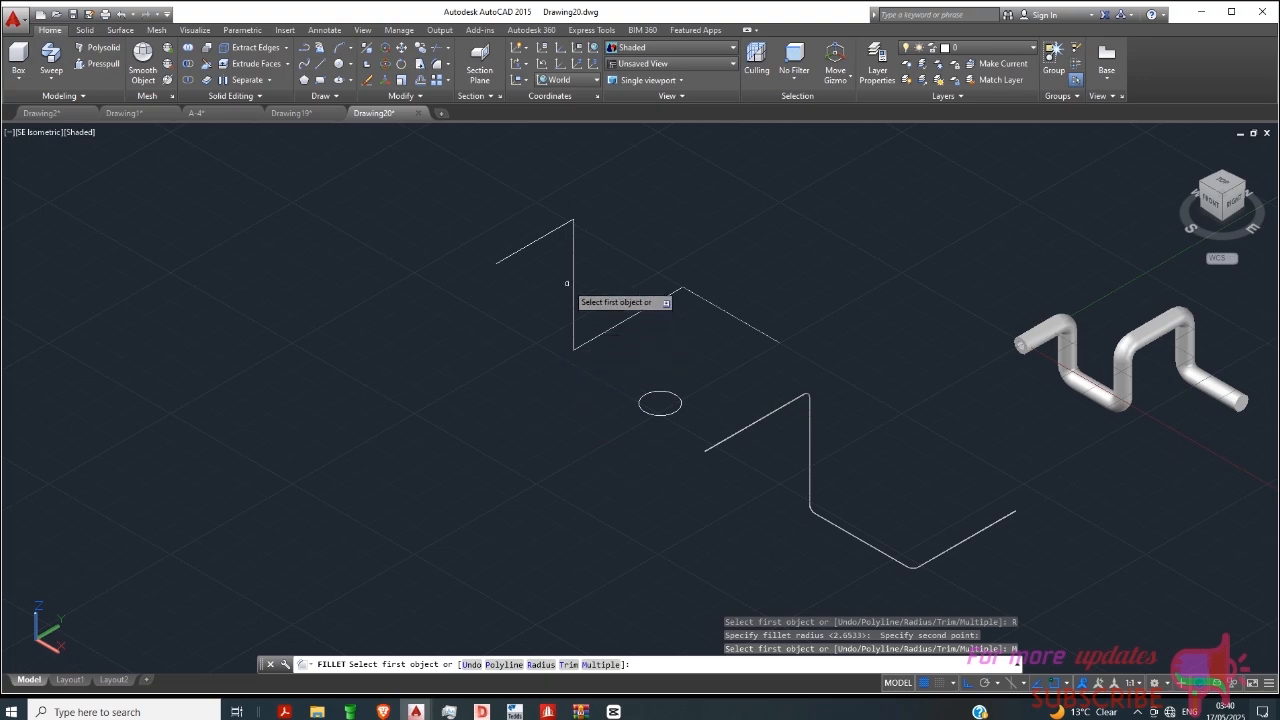
left_click(555, 231)
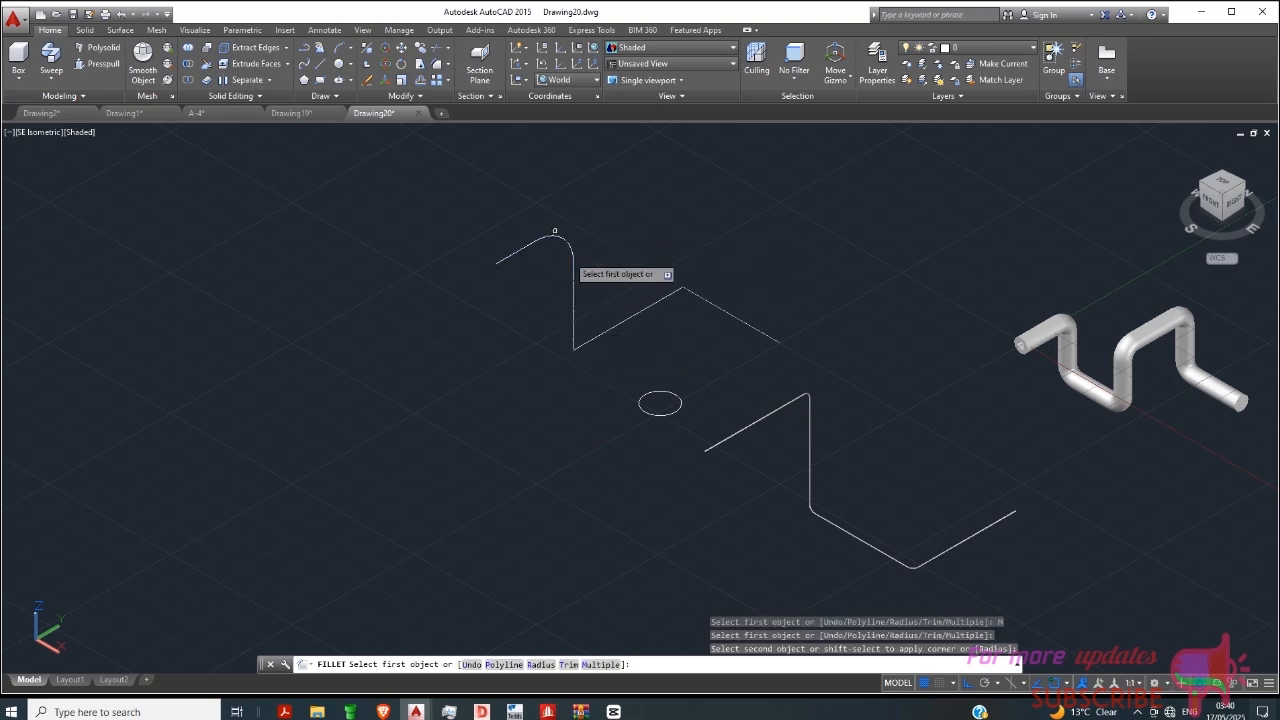
left_click(575, 320)
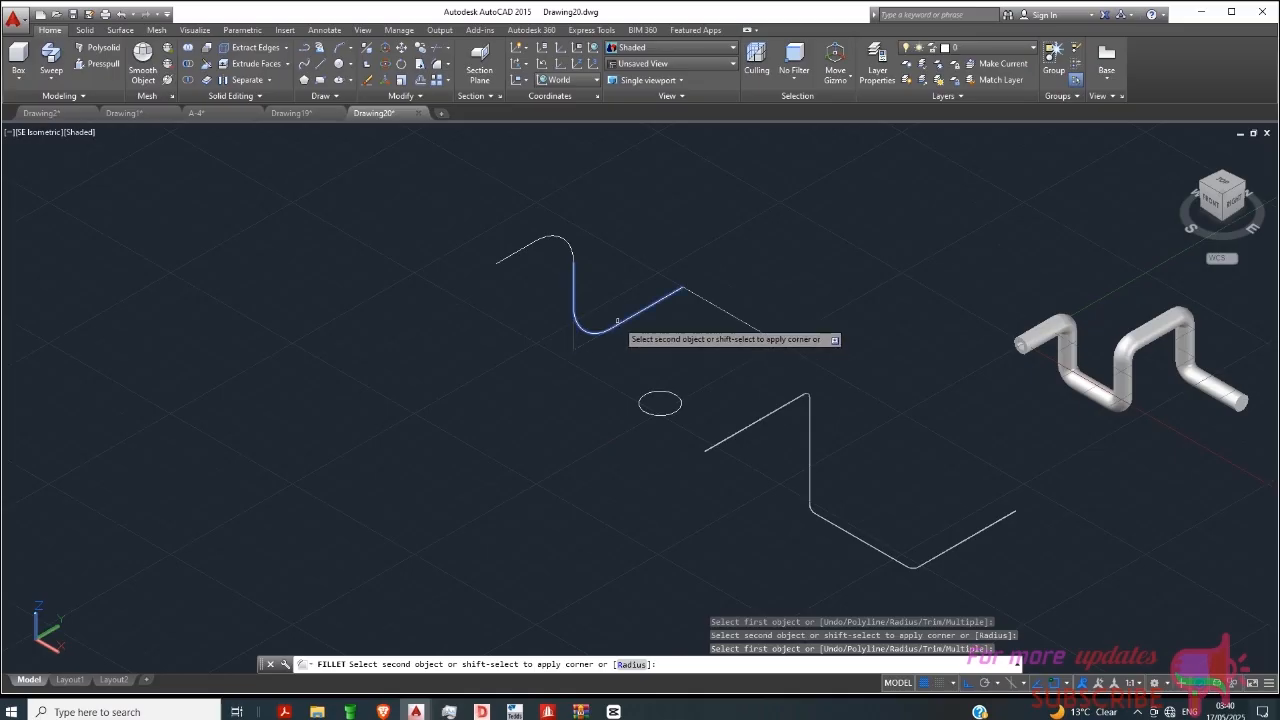
left_click(617, 321)
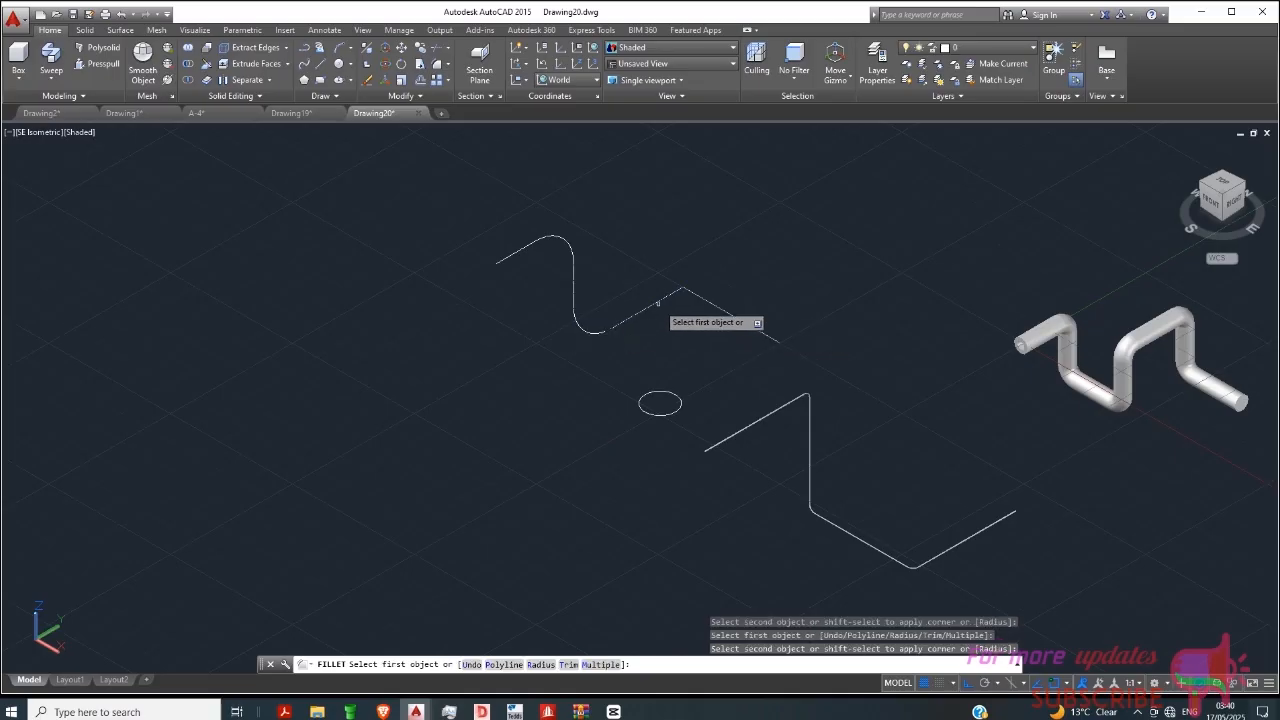
left_click(657, 300)
left_click(740, 320)
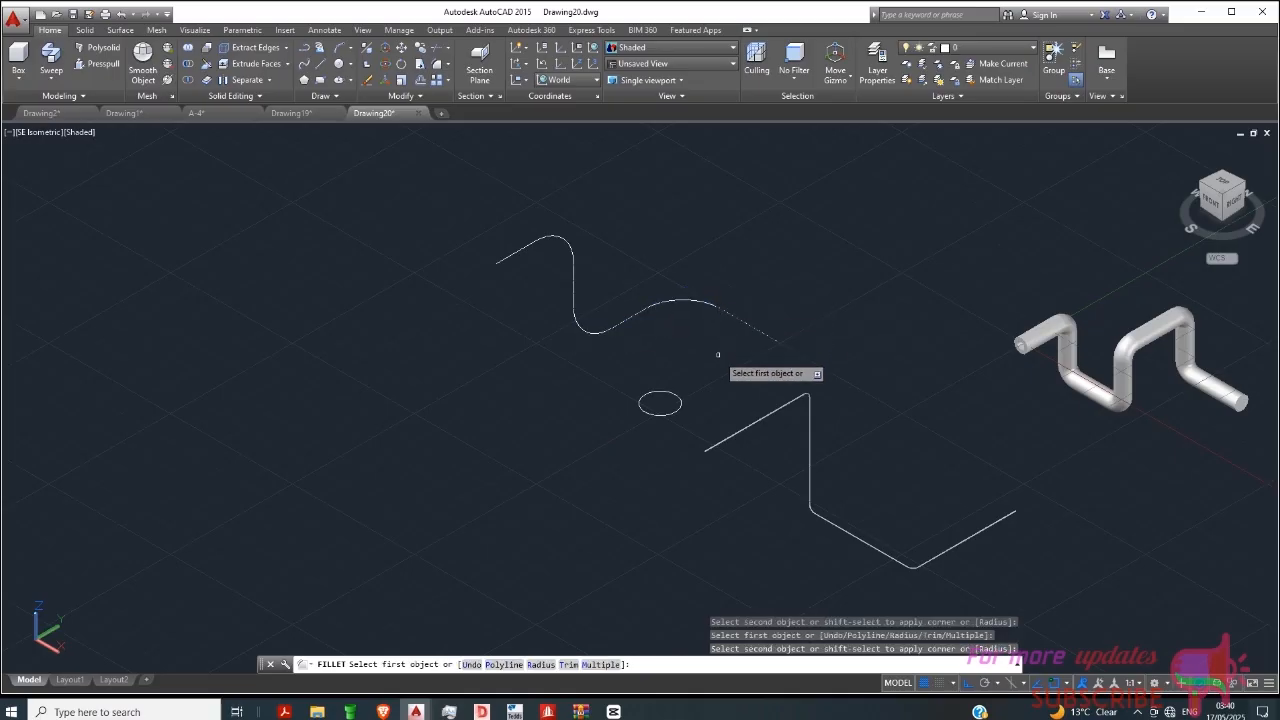
right_click(739, 364)
left_click(739, 364)
Join all lines and fillet arcs of the rounded path behind the large circle into a single object.
left_click(720, 189)
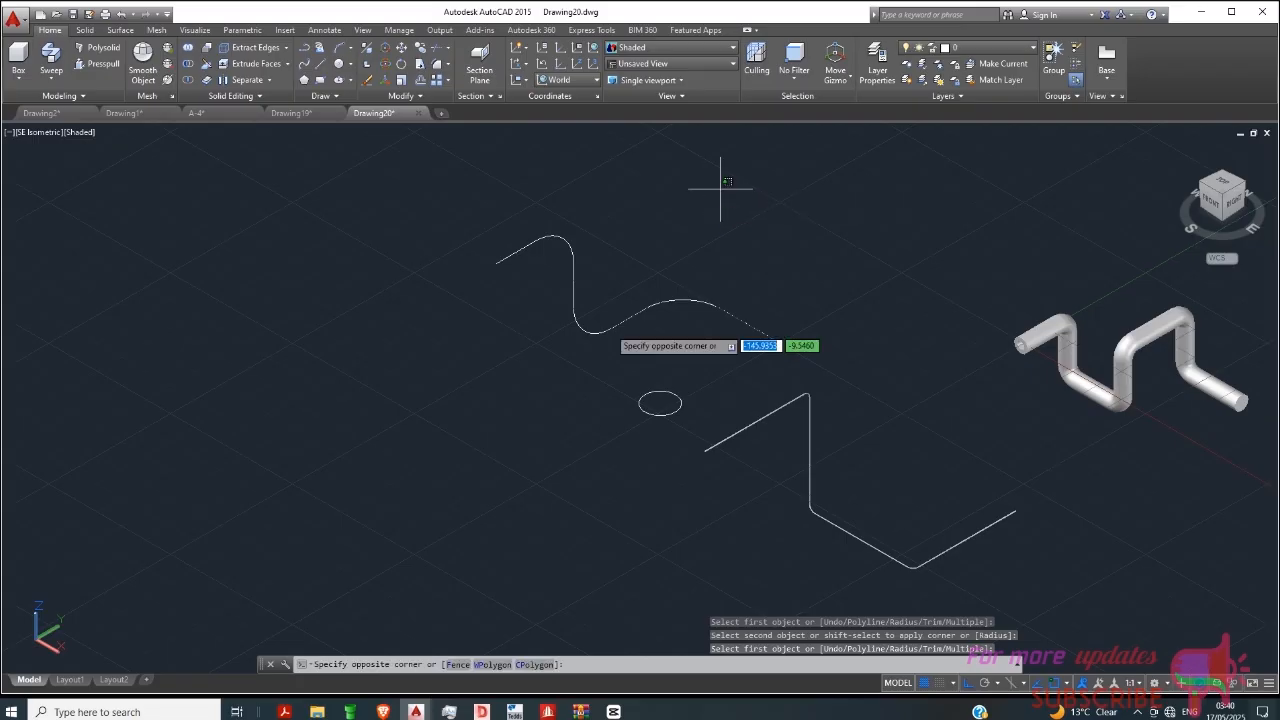
left_click(502, 363)
scroll(720, 315, "up", 2)
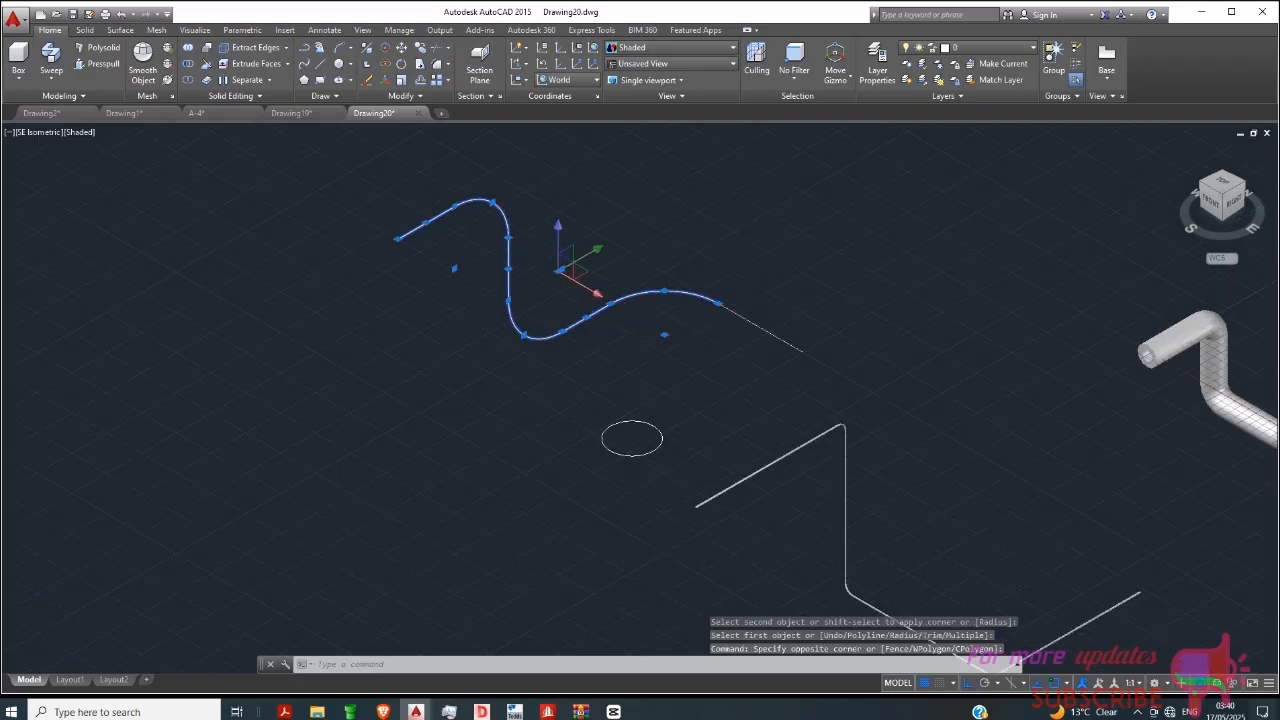
left_click(777, 291)
left_click(729, 353)
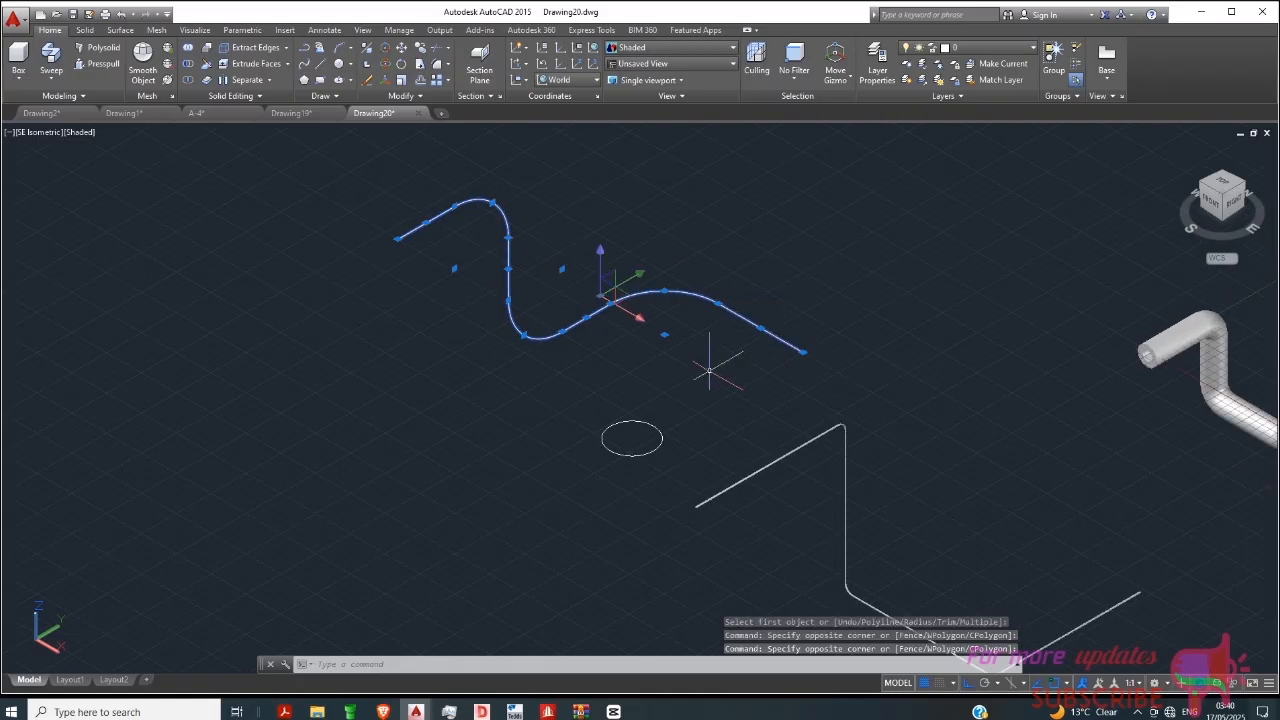
type("j")
key("Return")
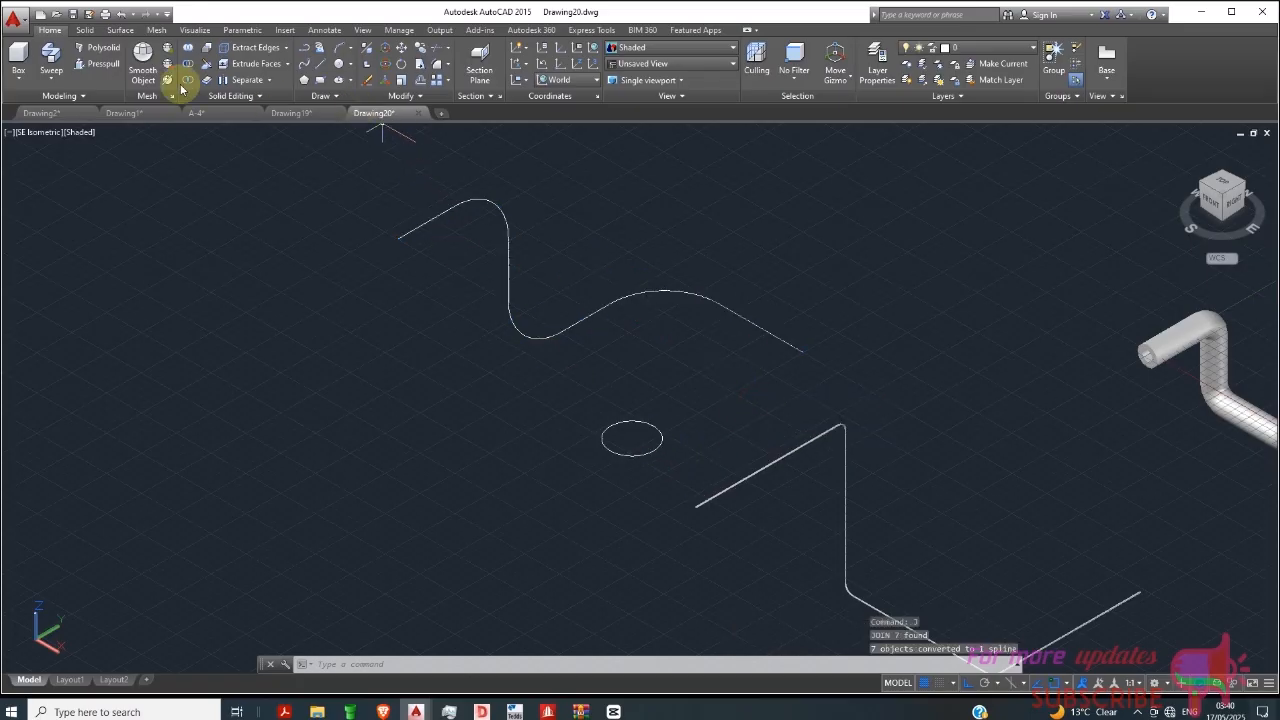
Sweep the large circle along the joined rounded path to form a thick solid pipe with smooth bends.
left_click(70, 63)
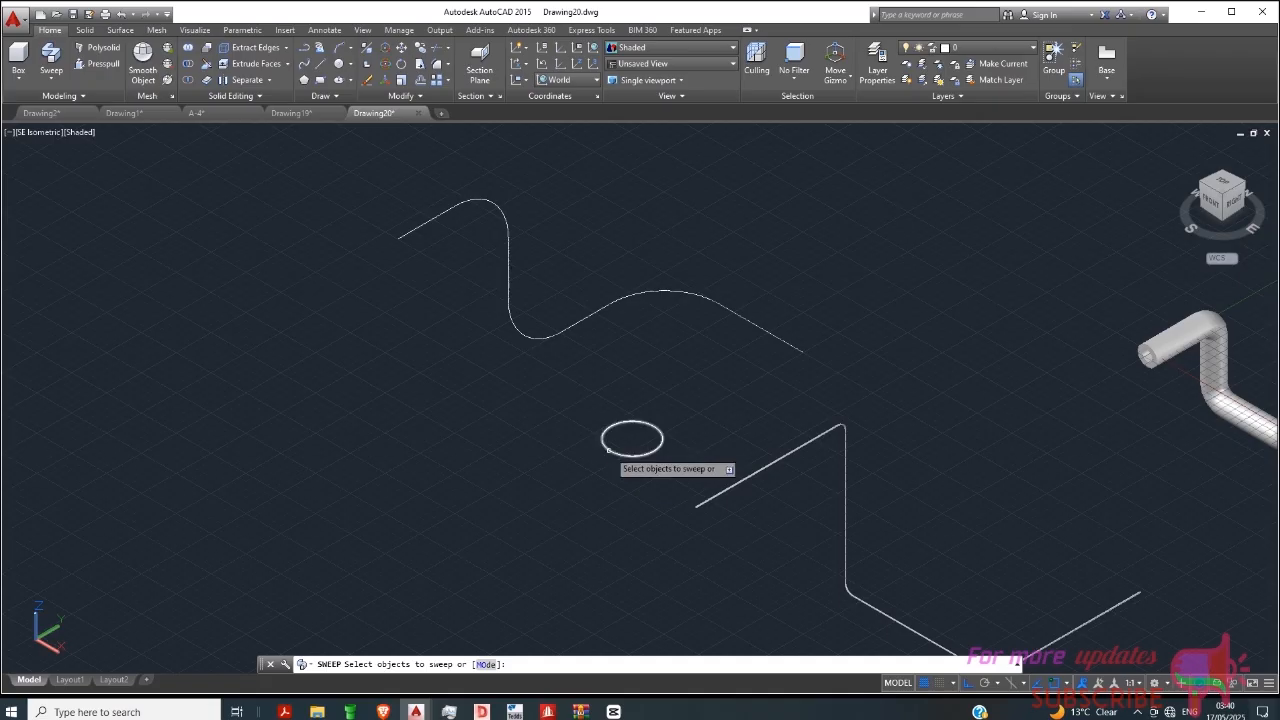
left_click(601, 445)
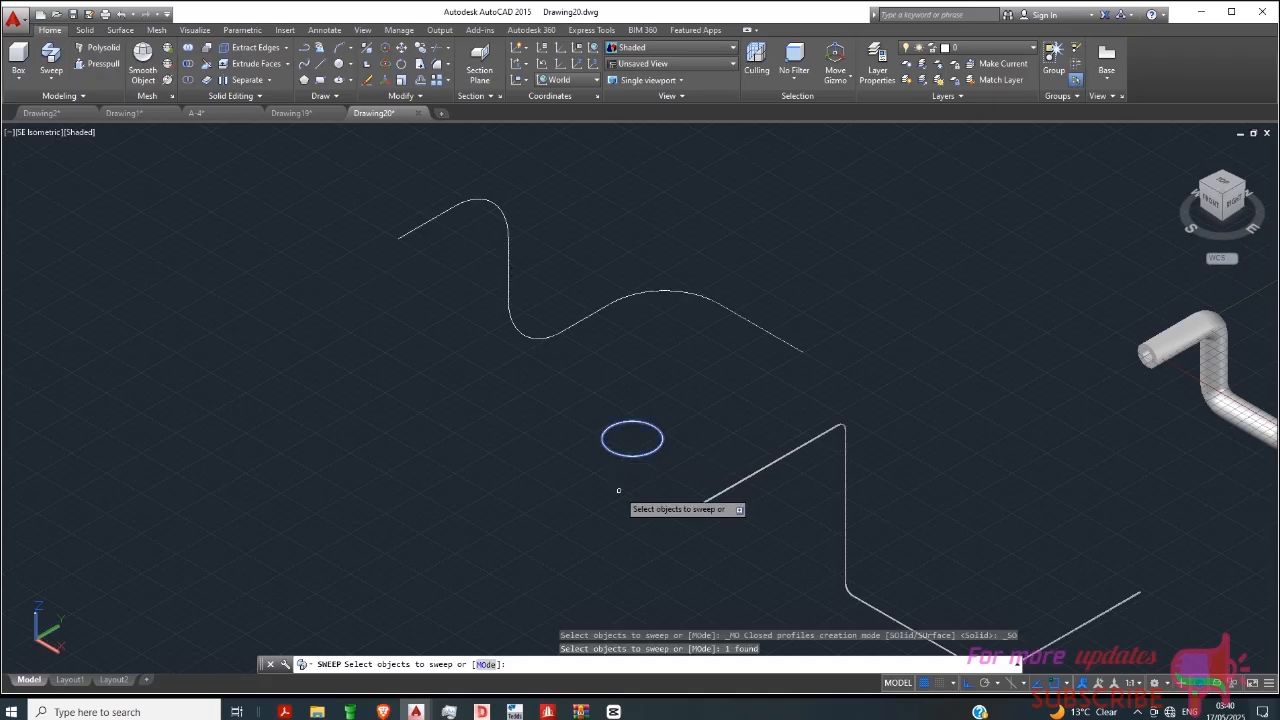
right_click(618, 490)
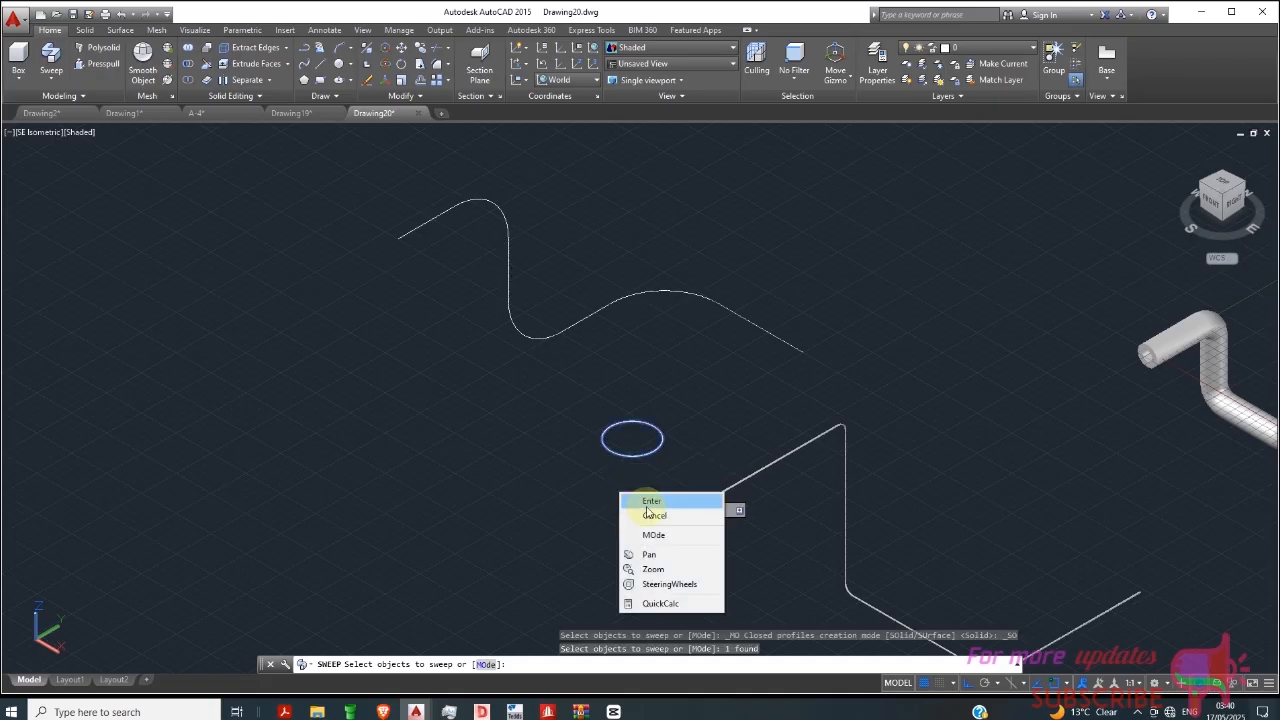
left_click(651, 503)
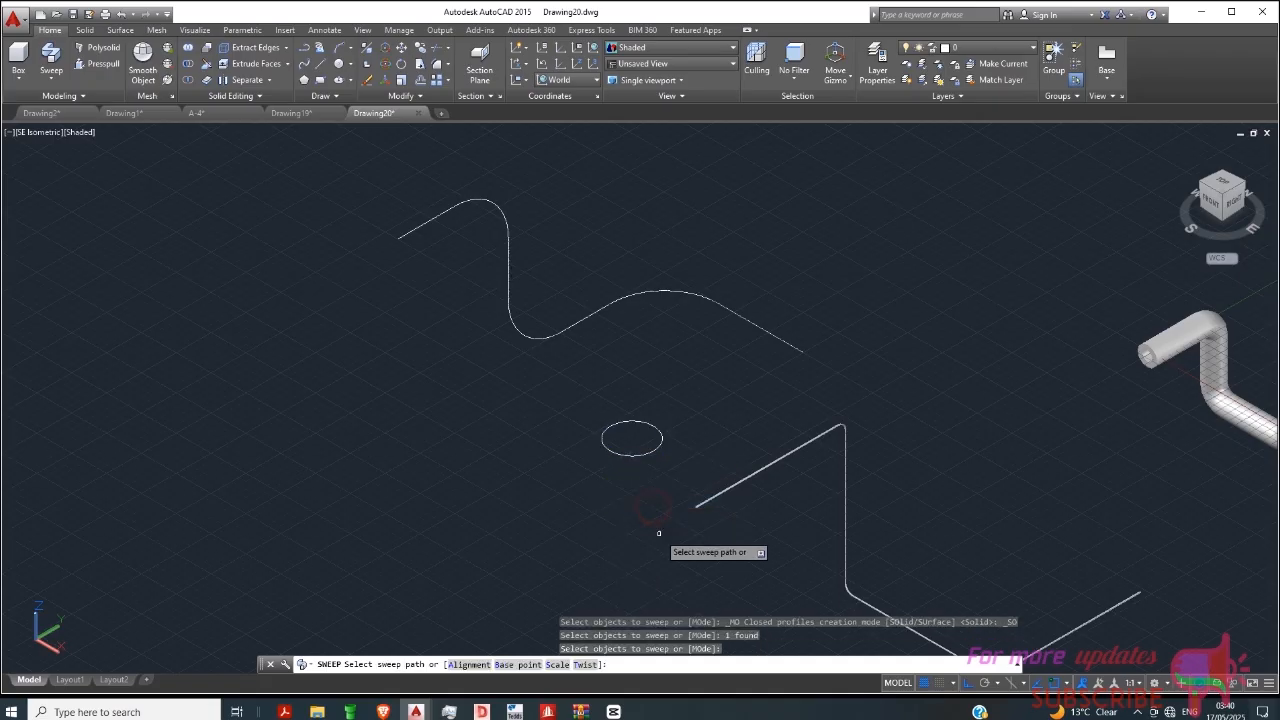
left_click(558, 333)
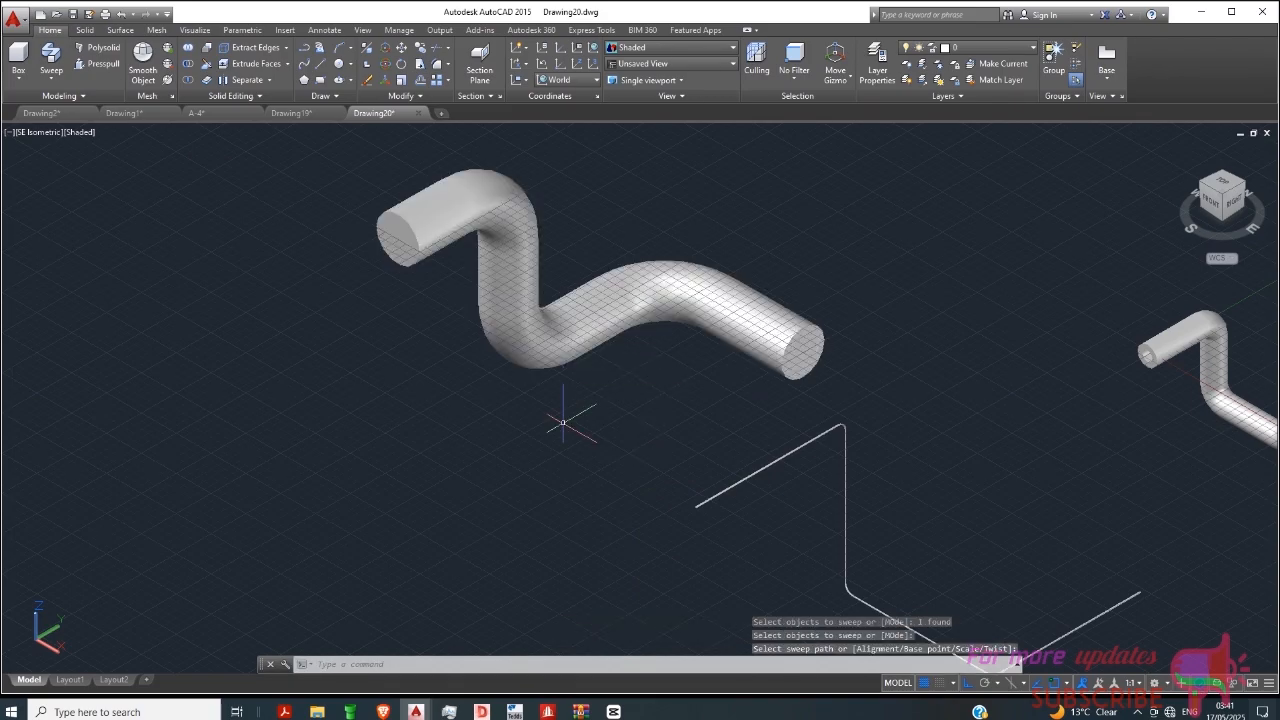
Examine the thick pipe's rounded bends and compare its thickness with the two thinner swept pipes.
scroll(576, 367, "down", 3)
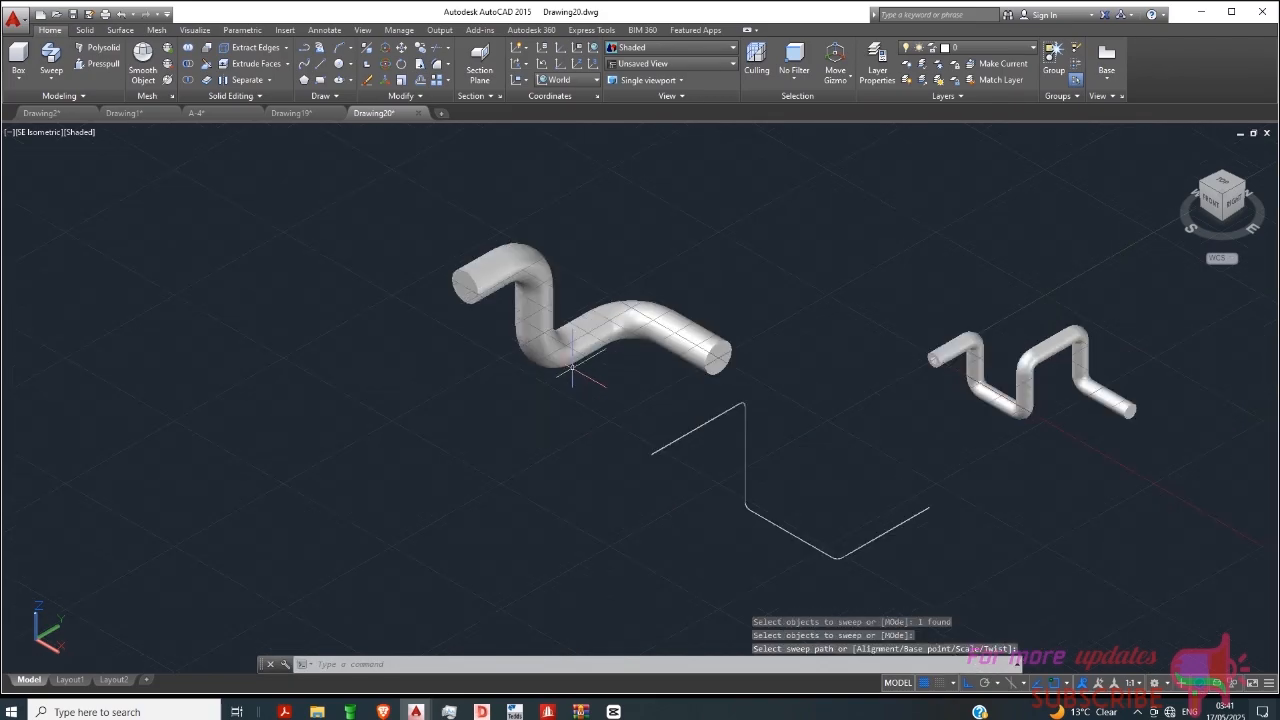
scroll(526, 252, "up", 3)
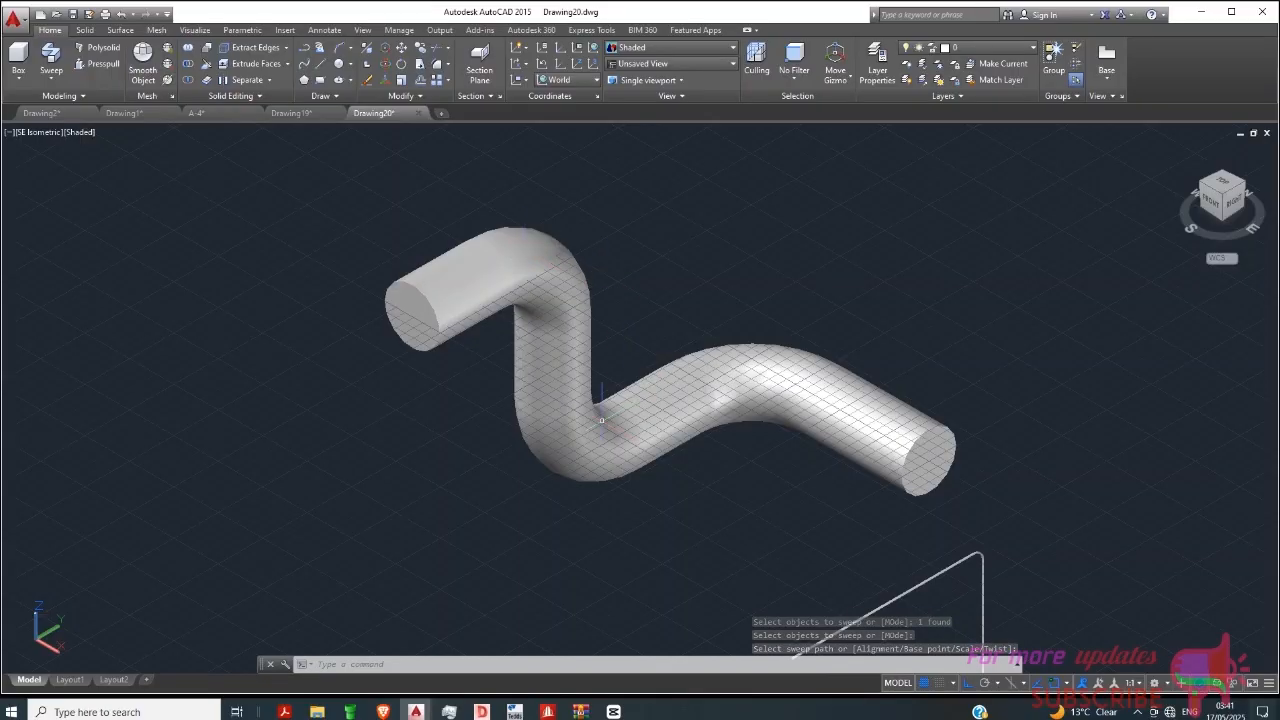
scroll(651, 407, "down", 2)
scroll(575, 285, "up", 4)
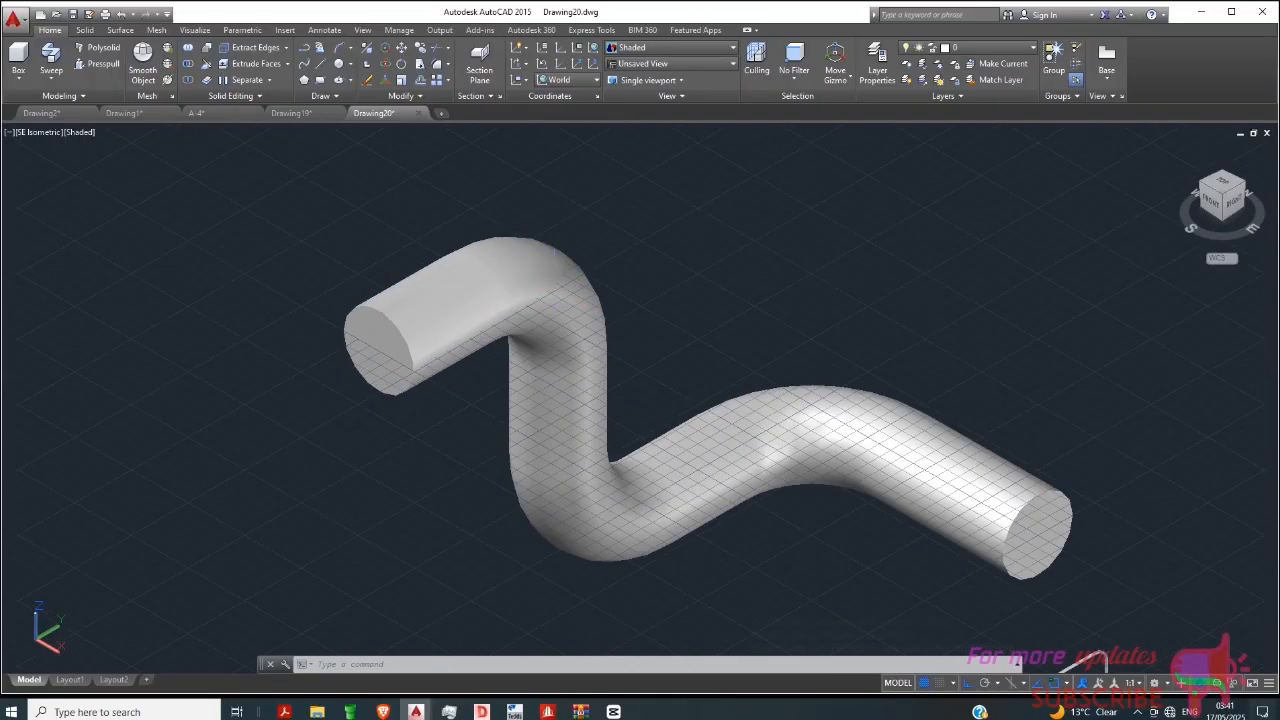
scroll(605, 288, "down", 2)
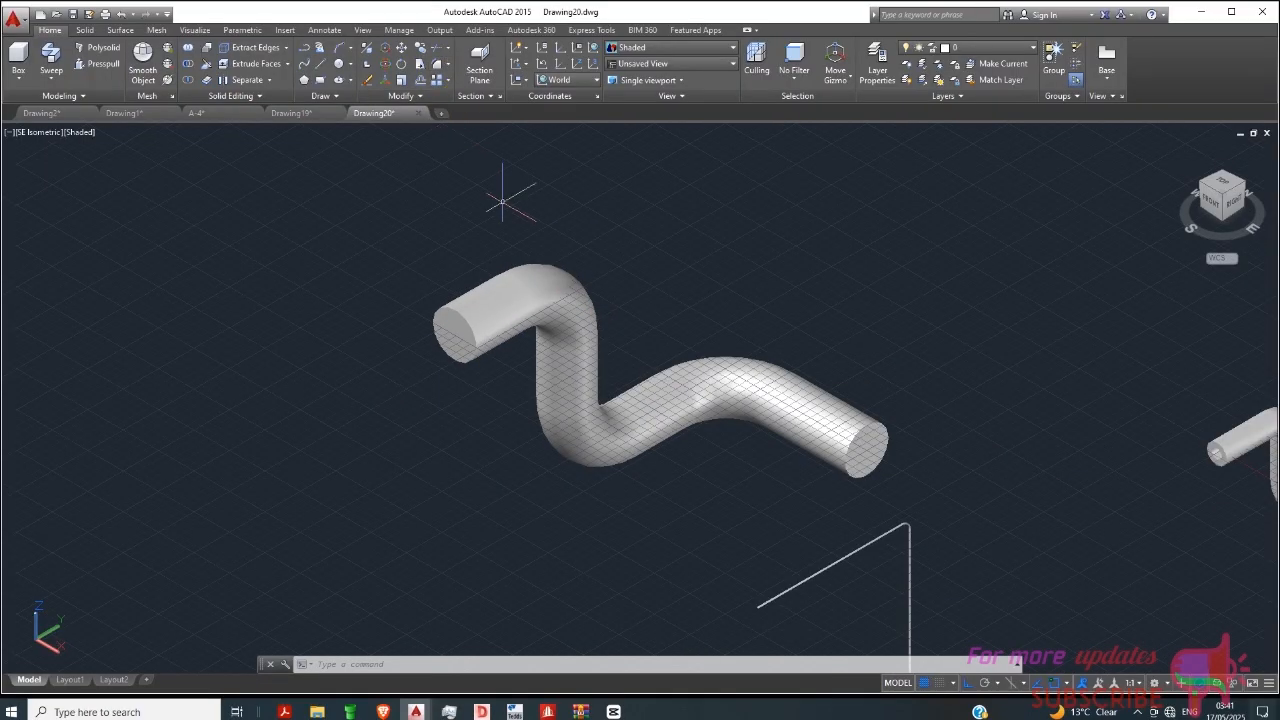
scroll(592, 274, "down", 2)
scroll(570, 300, "down", 2)
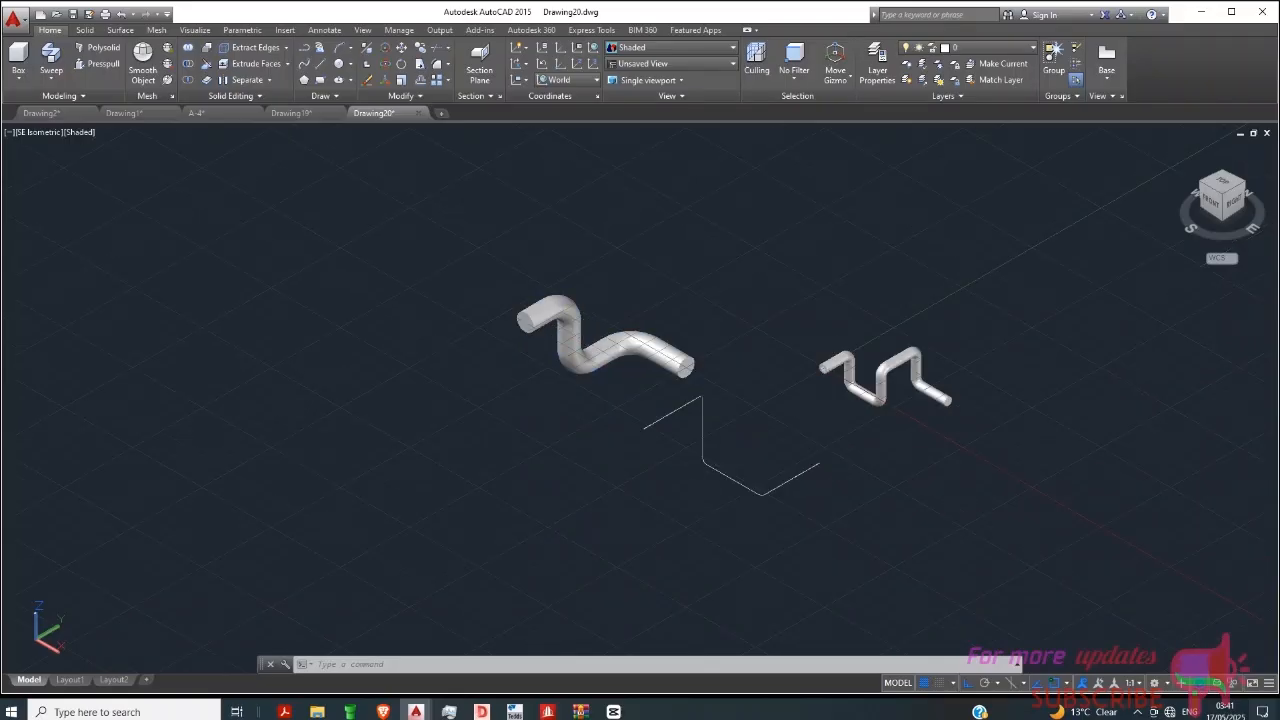
scroll(690, 500, "up", 2)
scroll(680, 487, "up", 3)
scroll(571, 257, "up", 5)
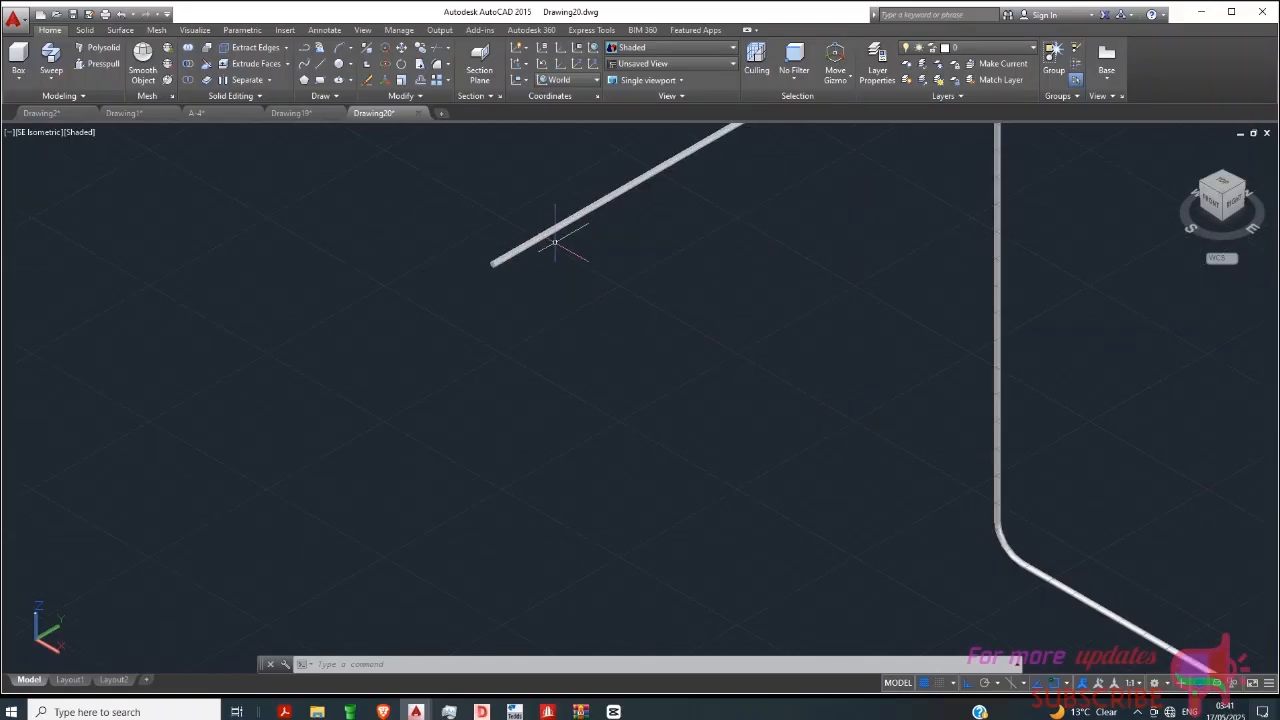
scroll(737, 389, "down", 6)
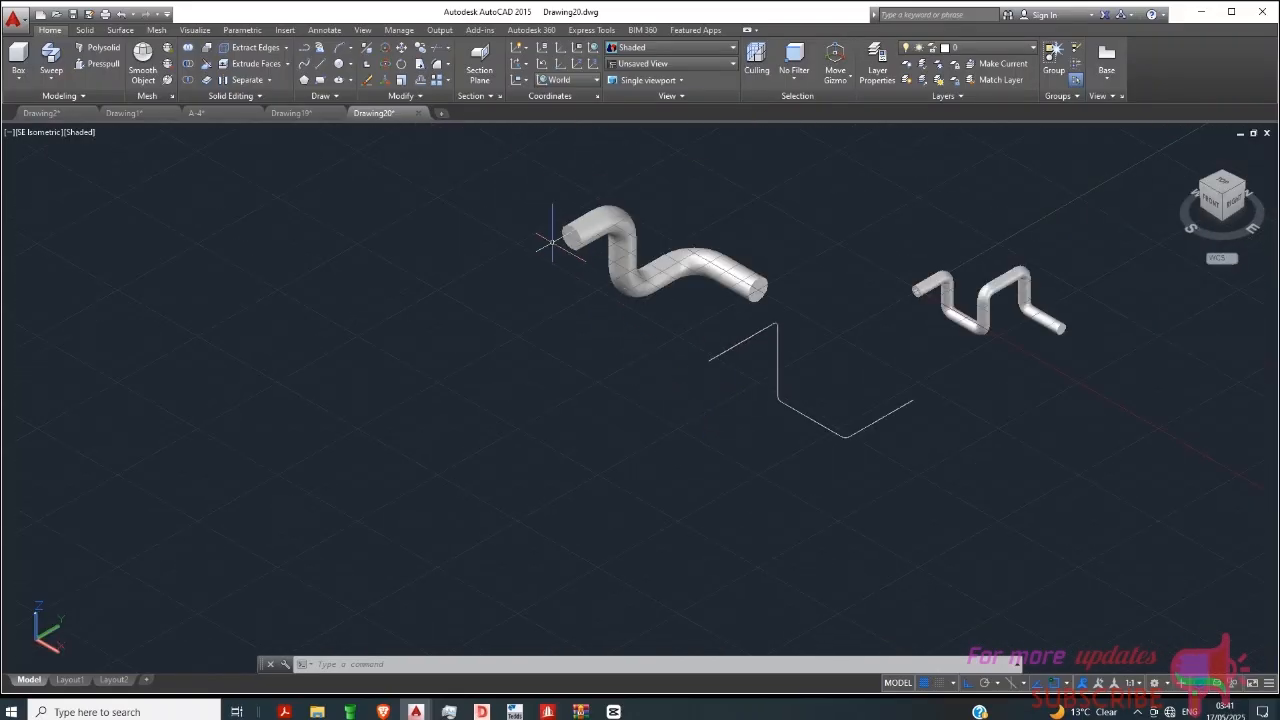
Draw an eight-segment path of connected lines with right-angle horizontal and vertical turns in the empty space in front of the thick pipe.
left_click(321, 66)
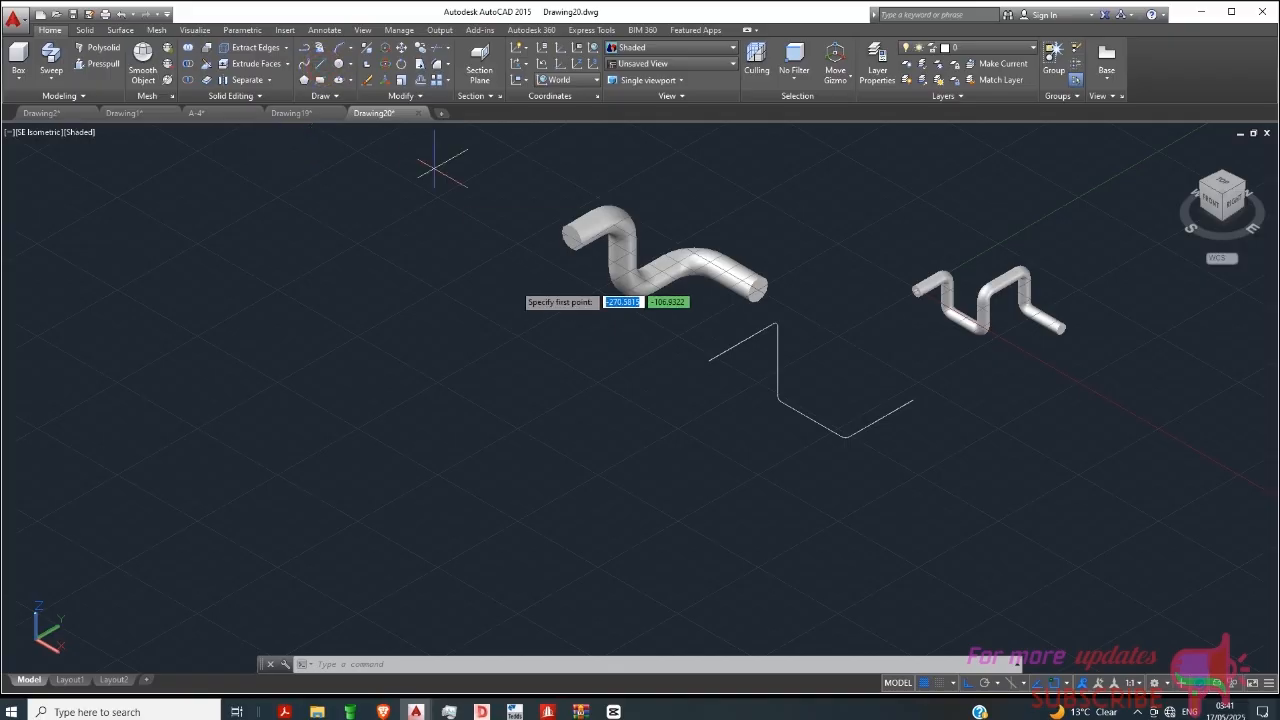
scroll(571, 377, "up", 2)
left_click(444, 435)
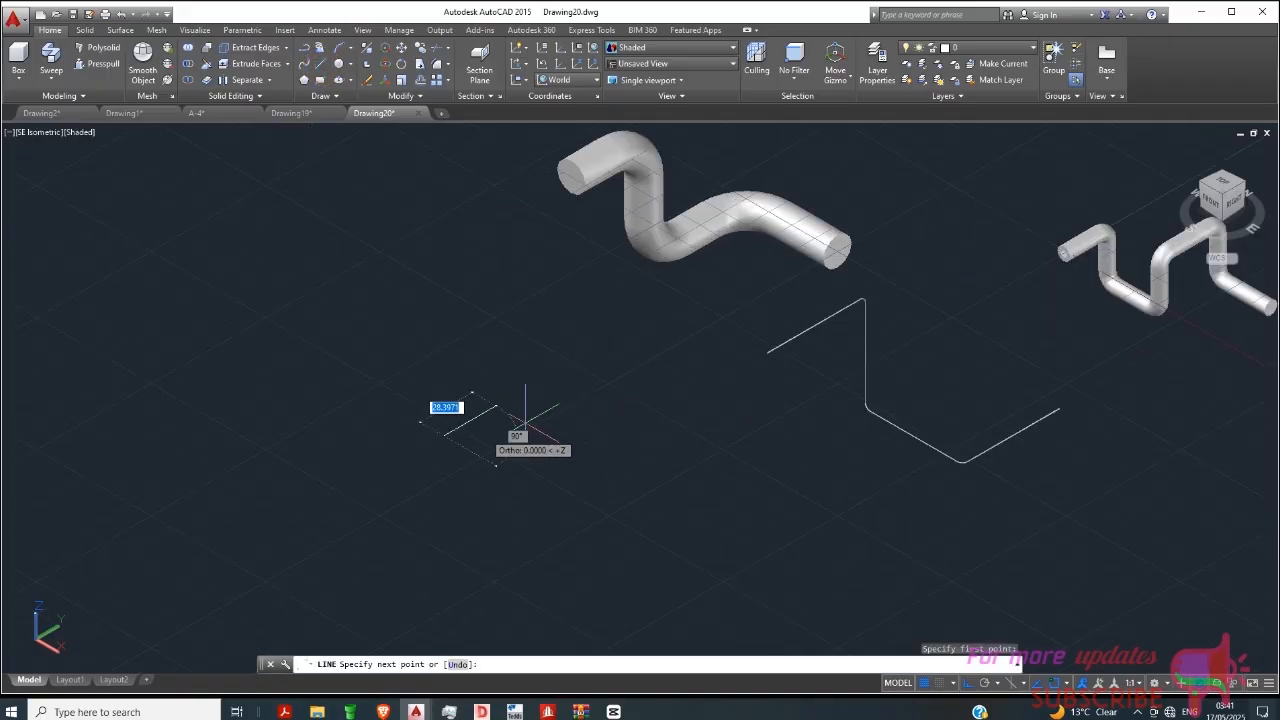
left_click(554, 373)
left_click(644, 525)
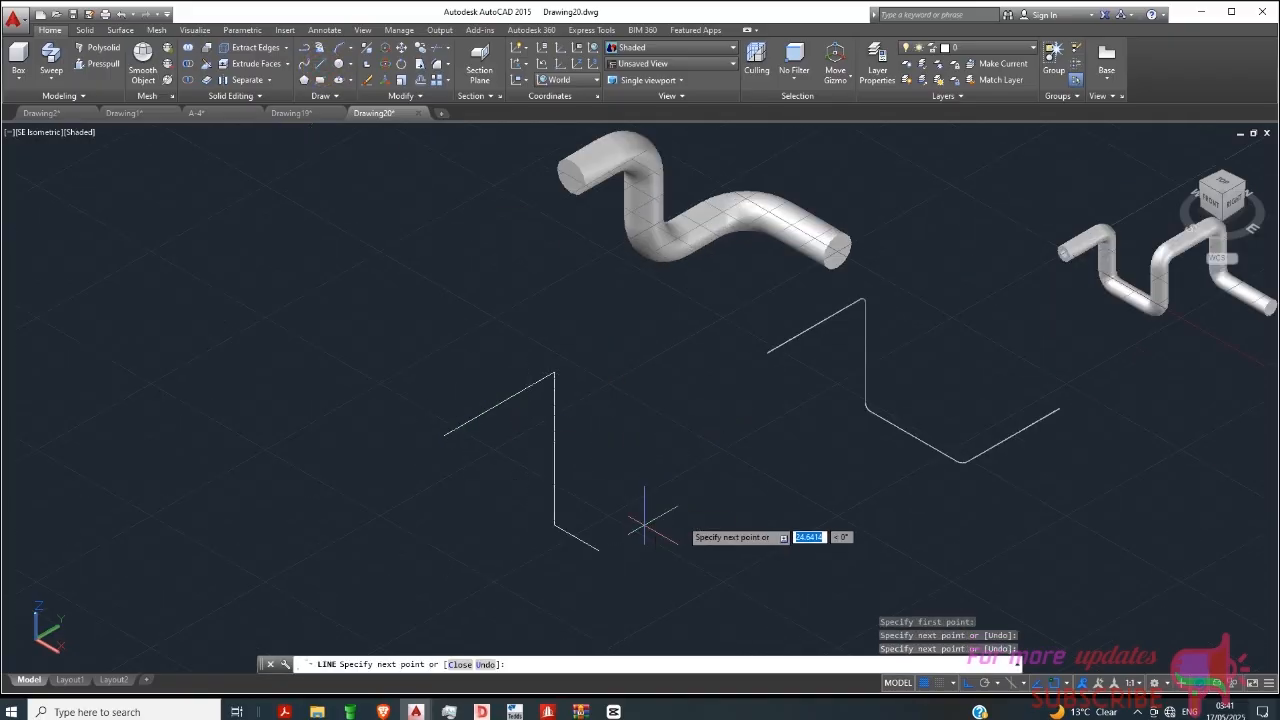
left_click(704, 514)
left_click(767, 551)
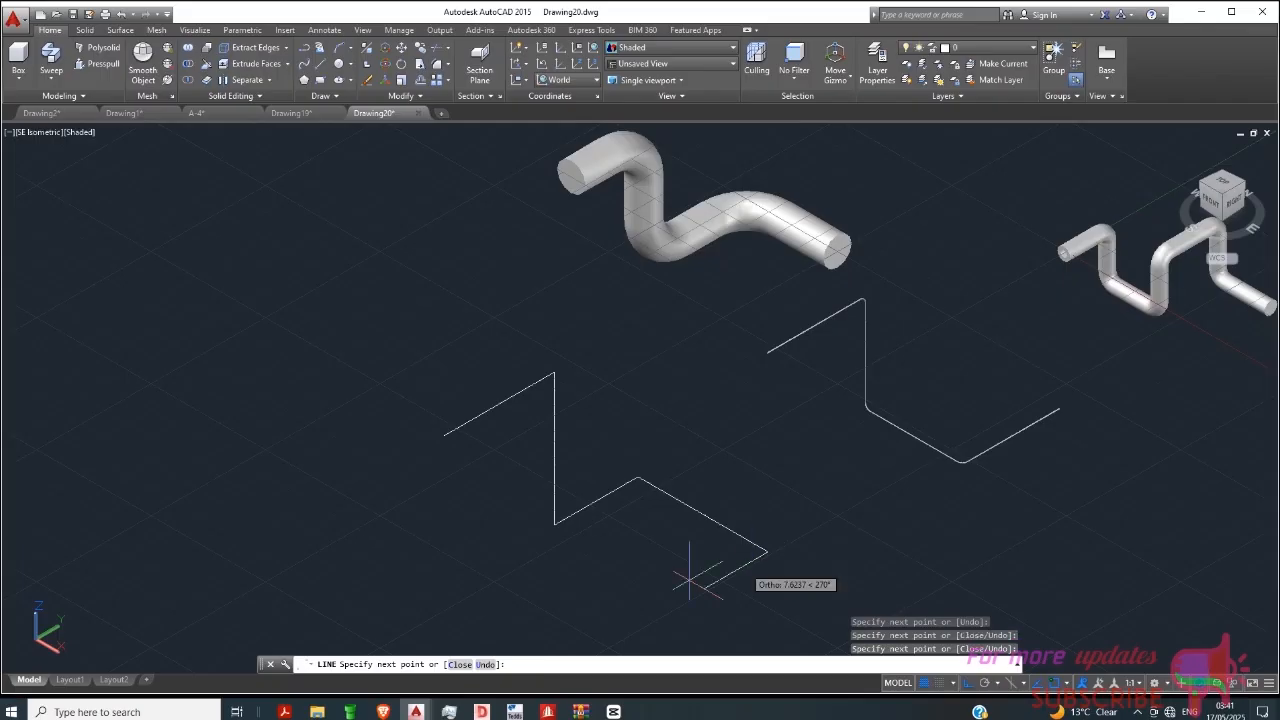
left_click(665, 610)
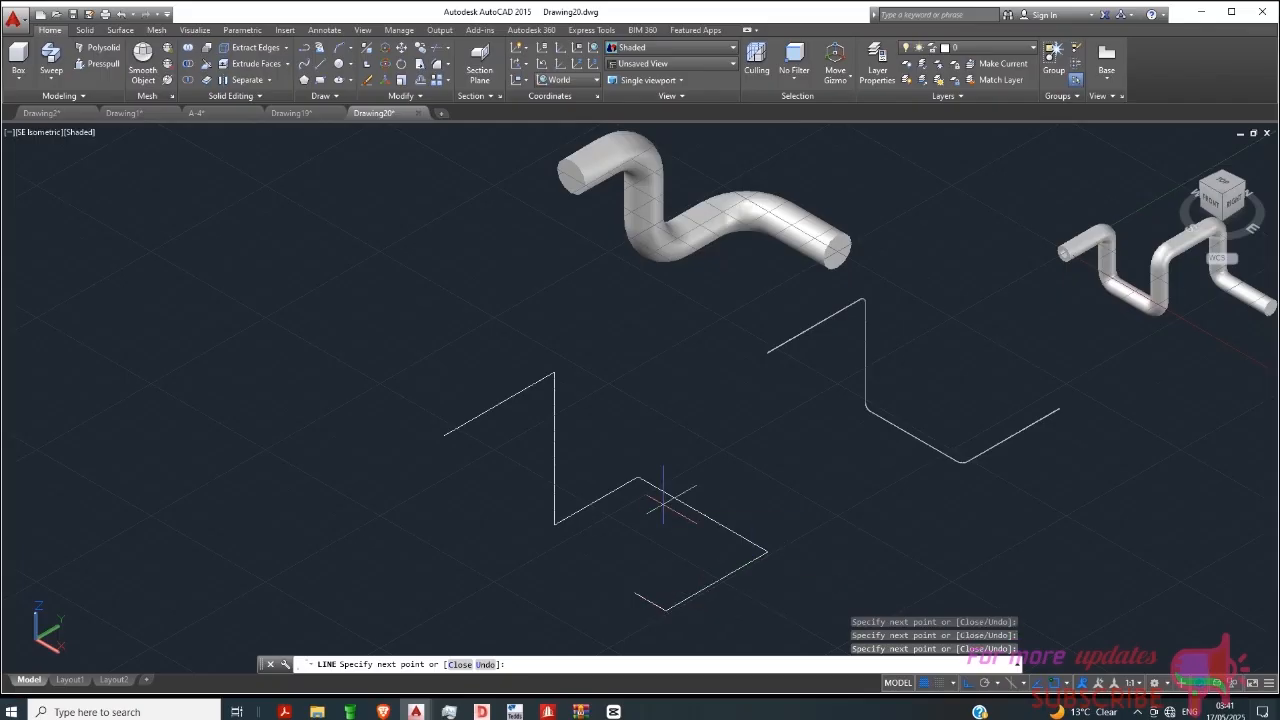
left_click(670, 438)
left_click(686, 352)
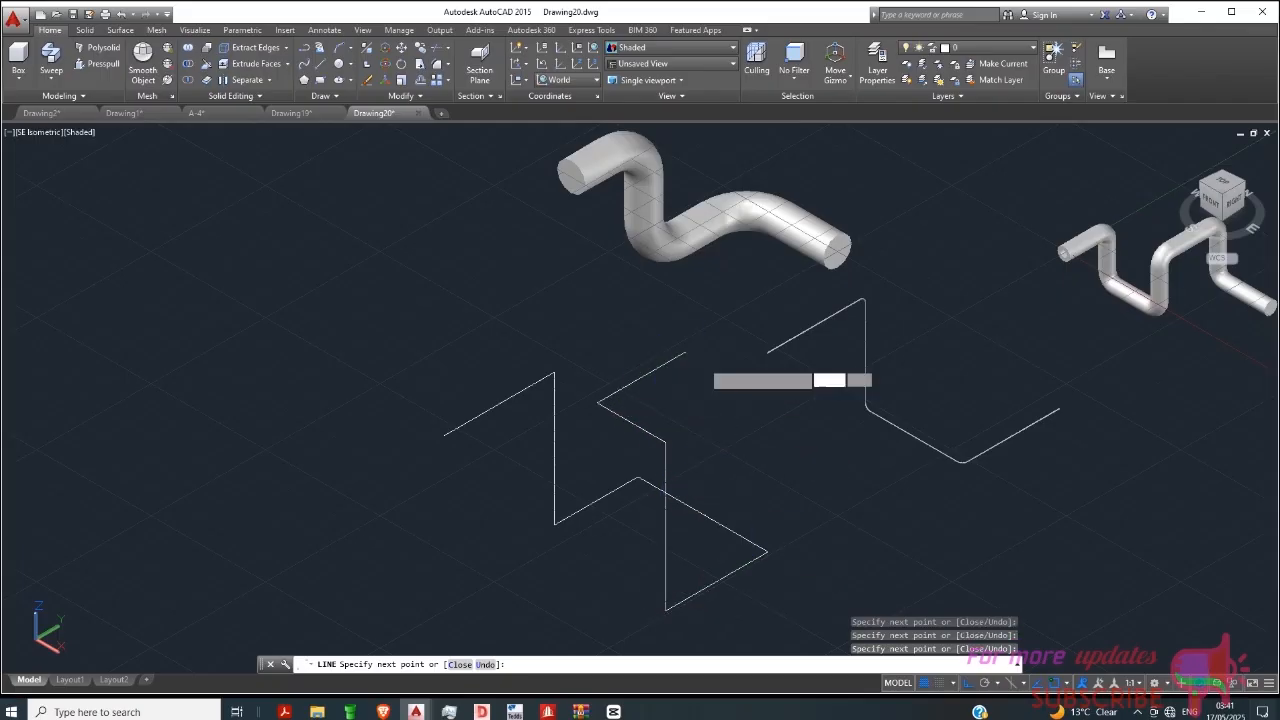
right_click(700, 362)
left_click(734, 374)
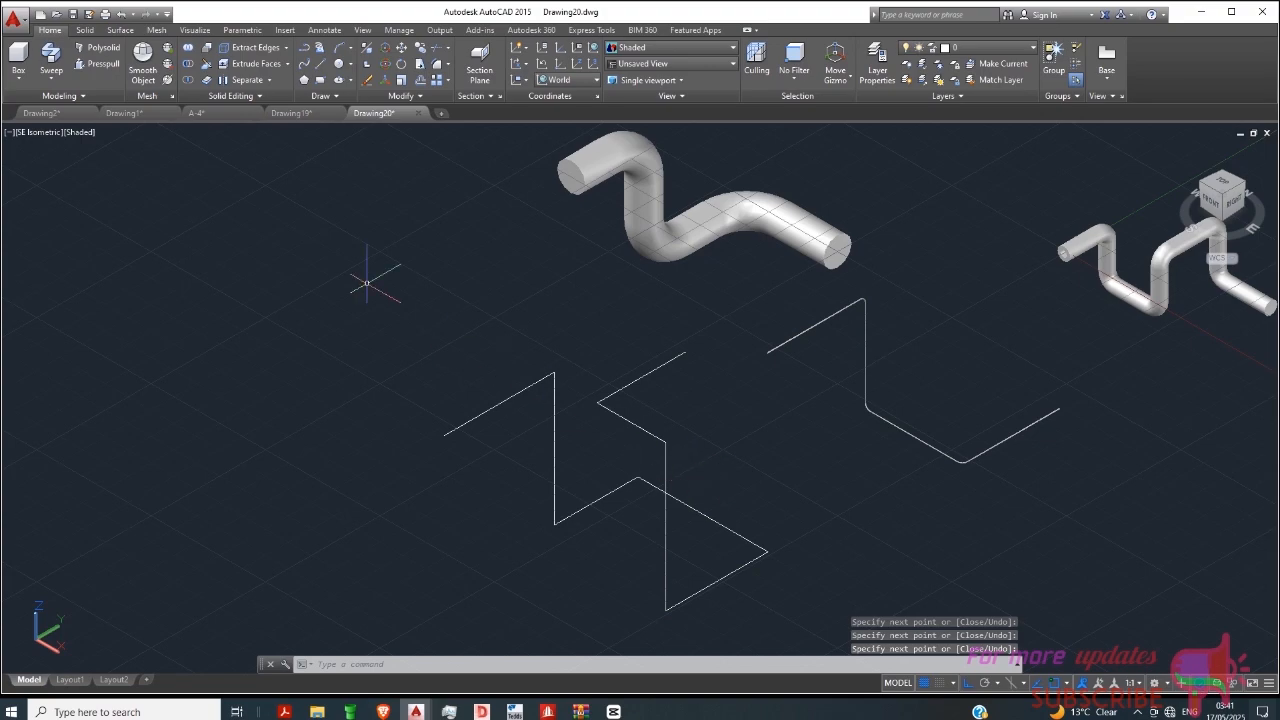
Fillet the first three corners of the new line path in Multiple mode, keeping the current radius.
left_click(437, 63)
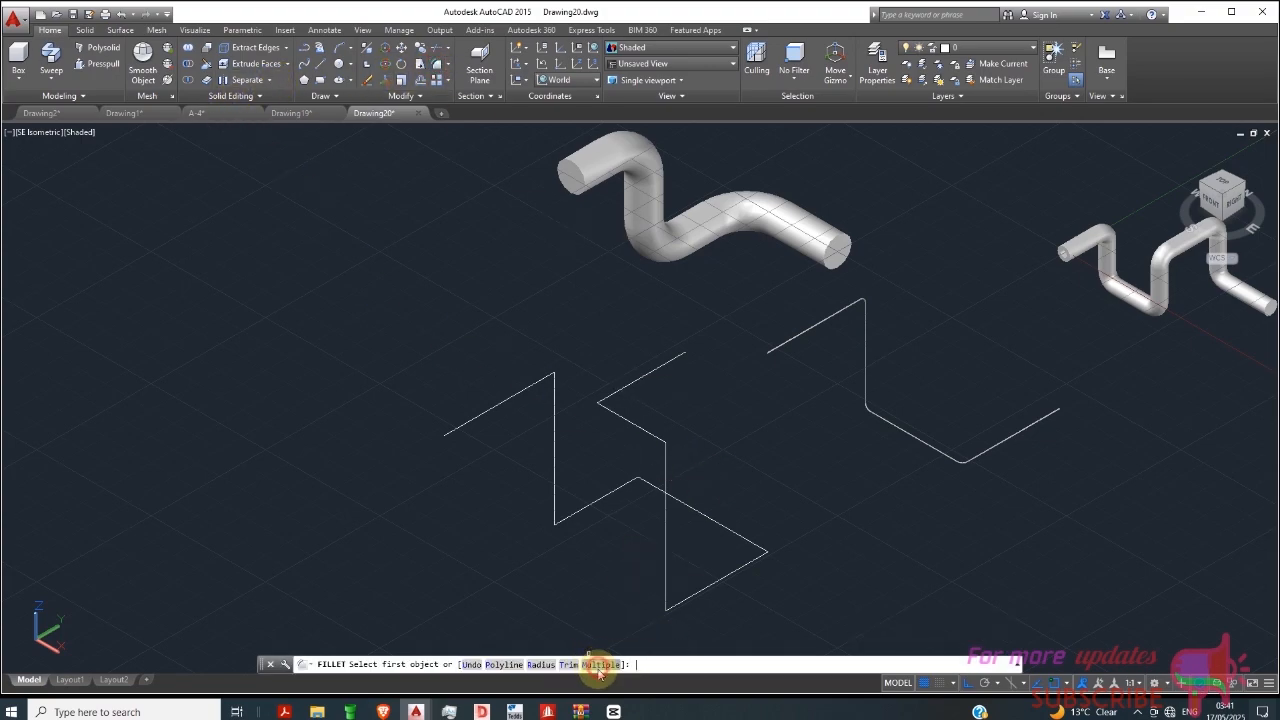
left_click(533, 384)
left_click(557, 470)
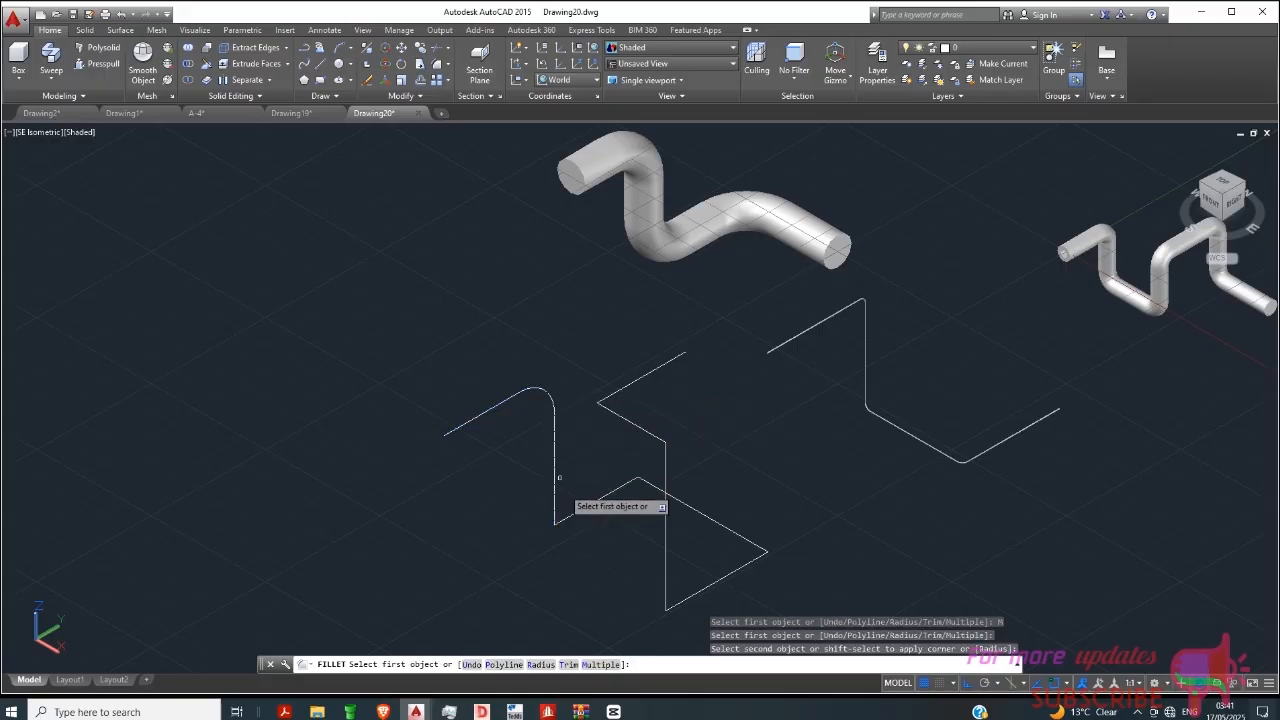
left_click(572, 512)
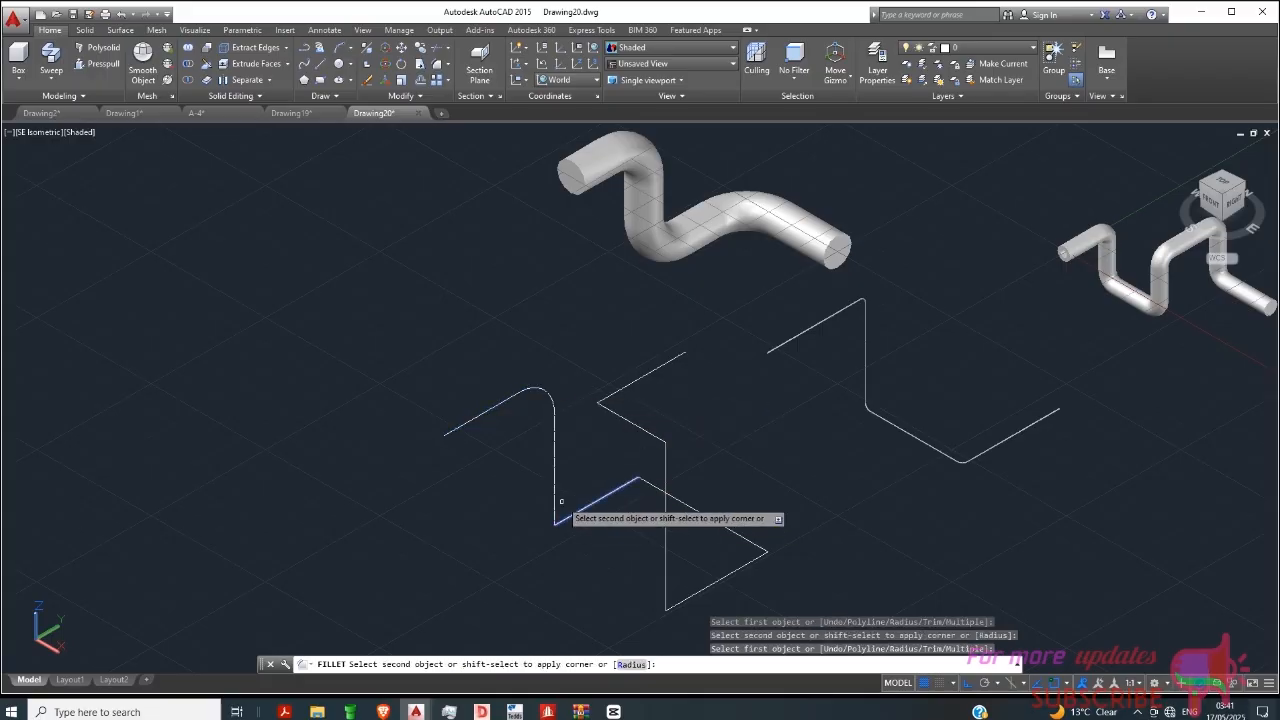
left_click(556, 497)
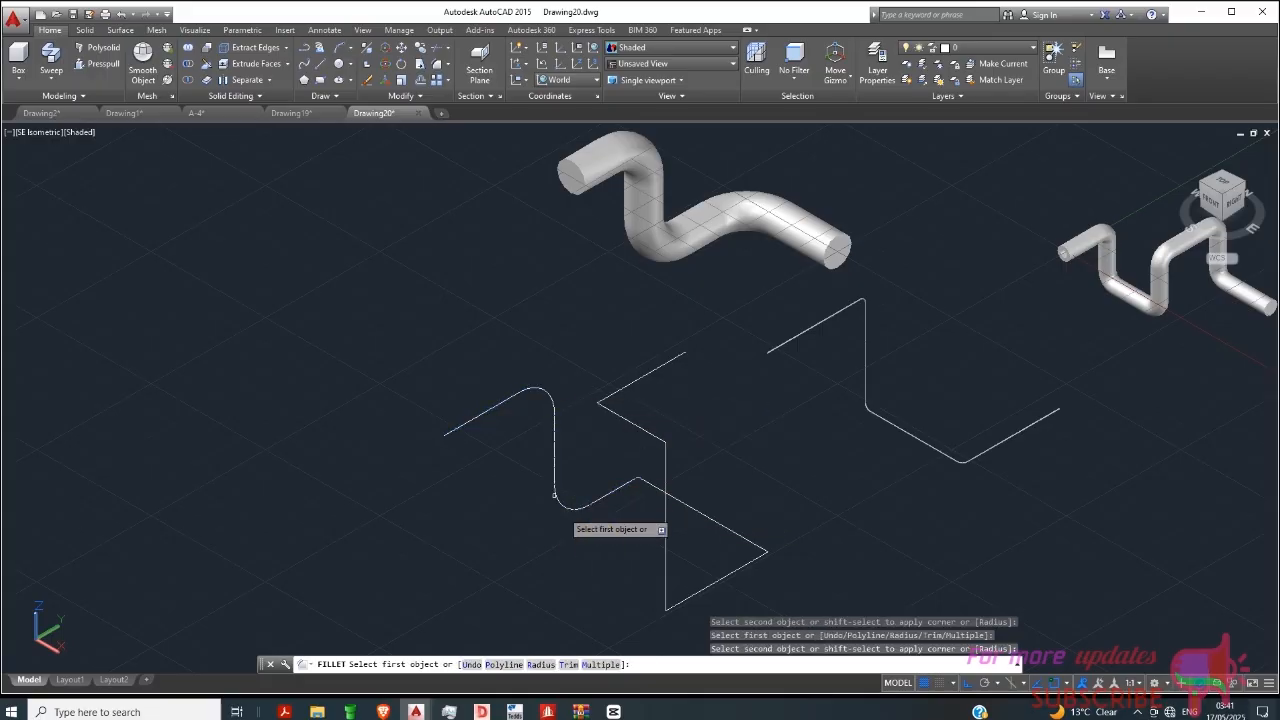
left_click(652, 487)
left_click(628, 484)
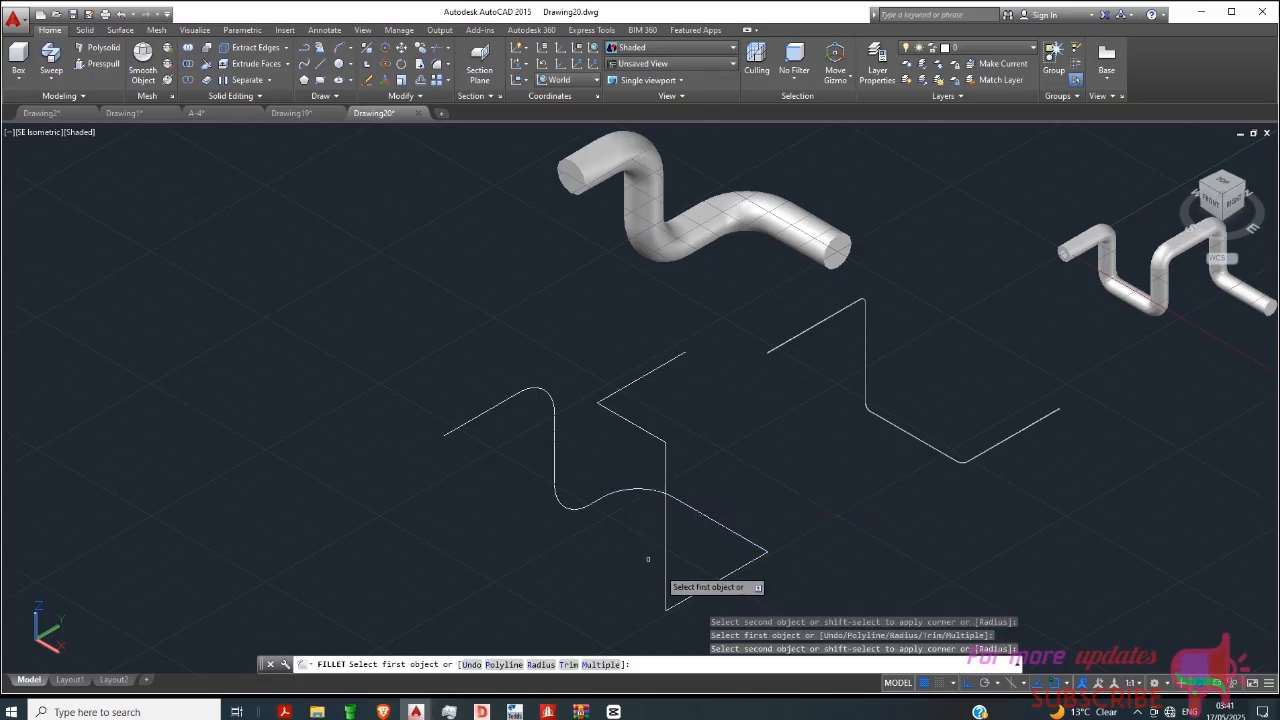
Fillet the fourth, fifth and sixth corners of the new path with the same radius.
left_click(756, 552)
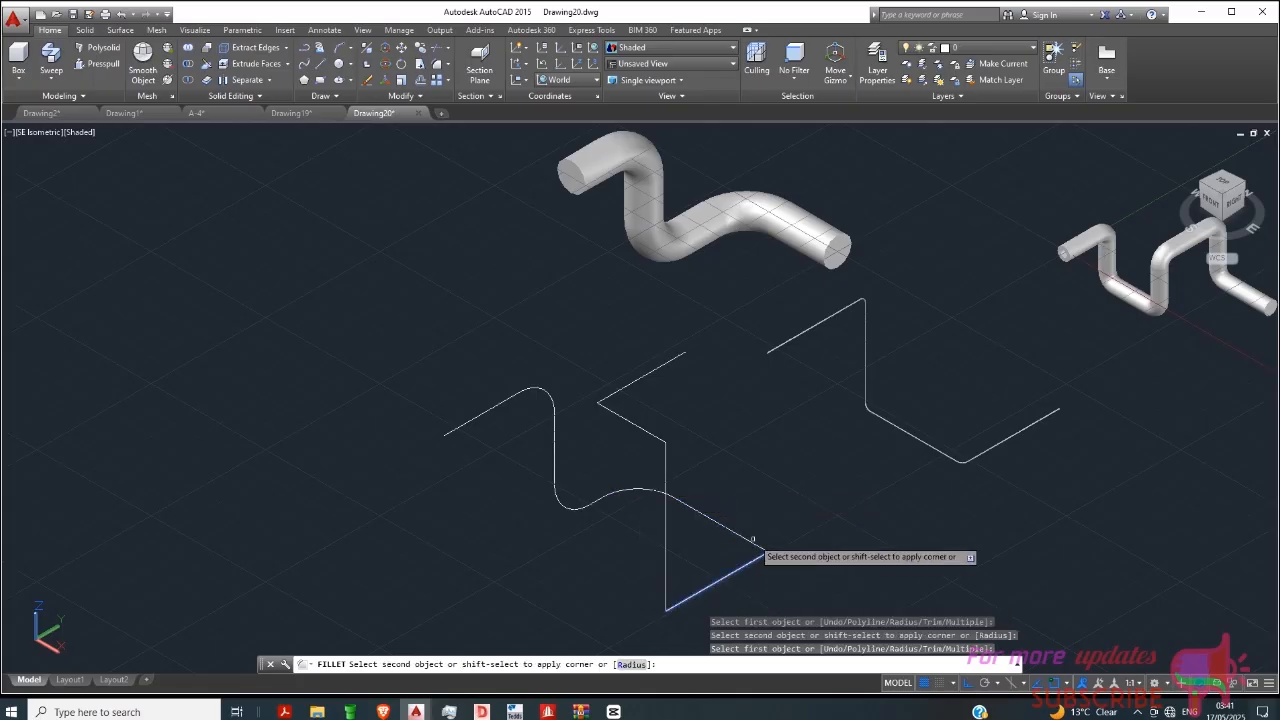
left_click(752, 540)
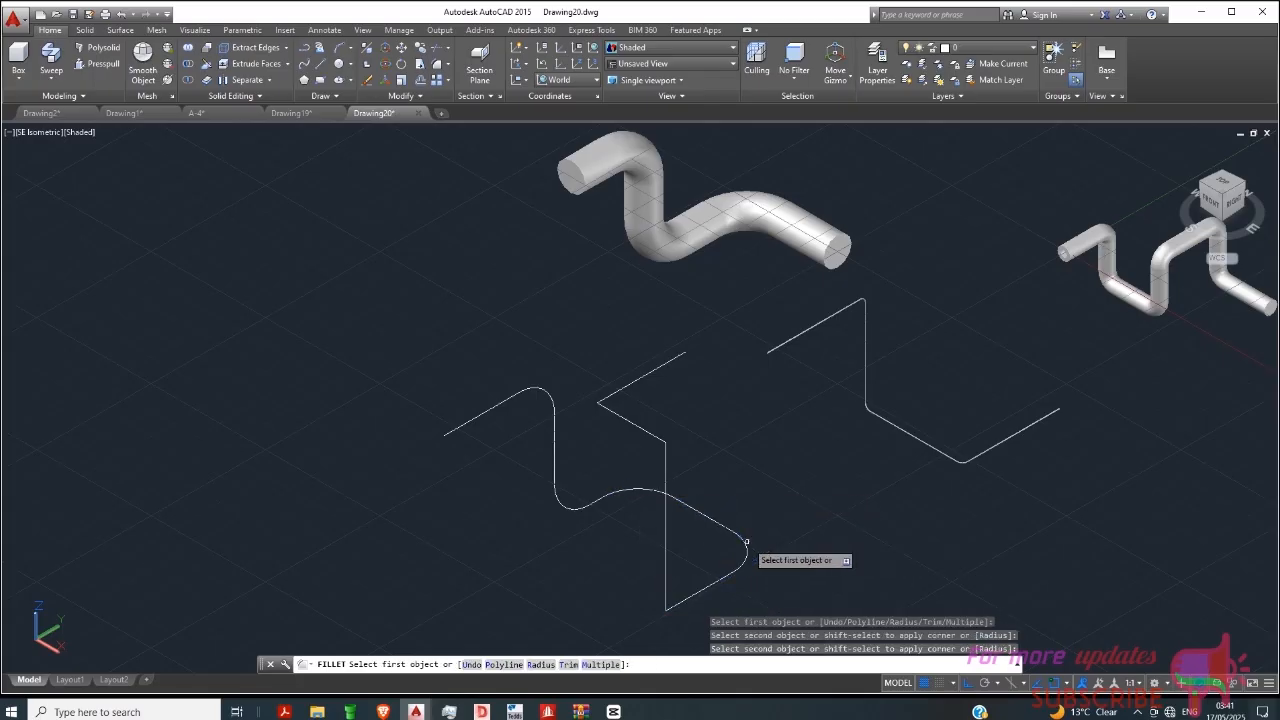
left_click(687, 597)
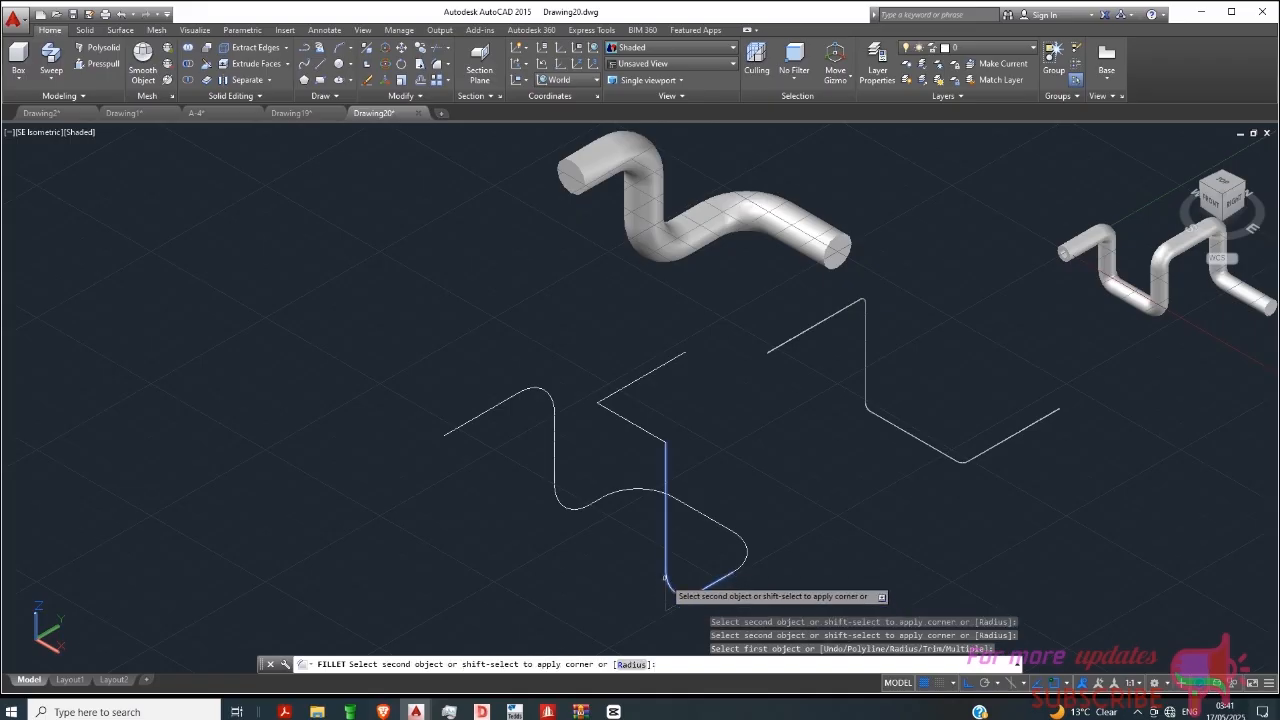
left_click(664, 578)
left_click(664, 450)
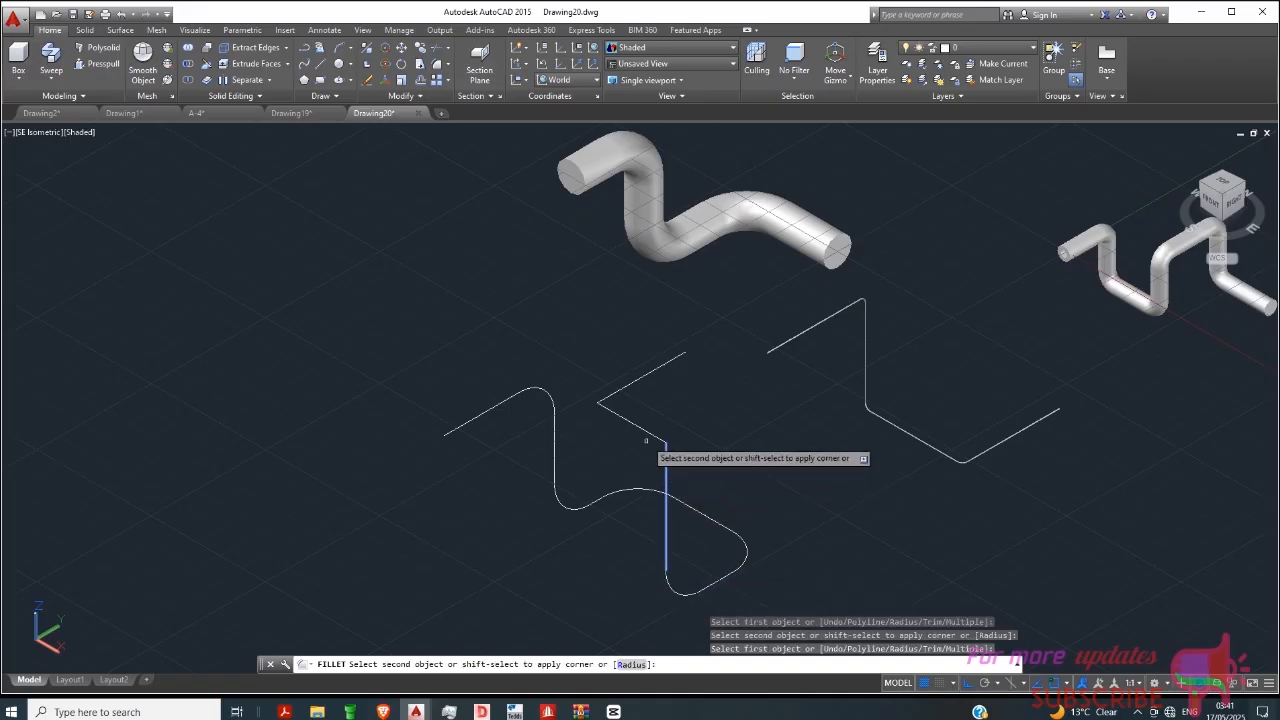
left_click(644, 432)
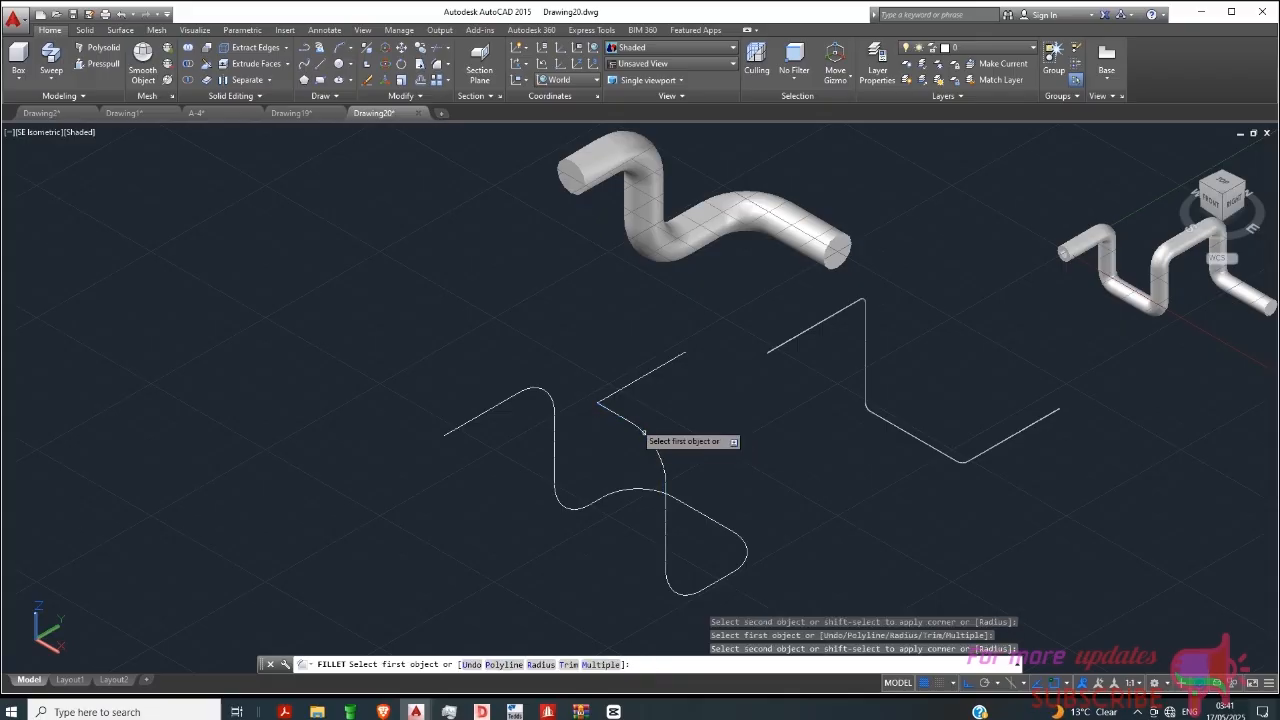
Try to fillet the path's last corner, between the short remaining segment and the end line.
left_click(618, 388)
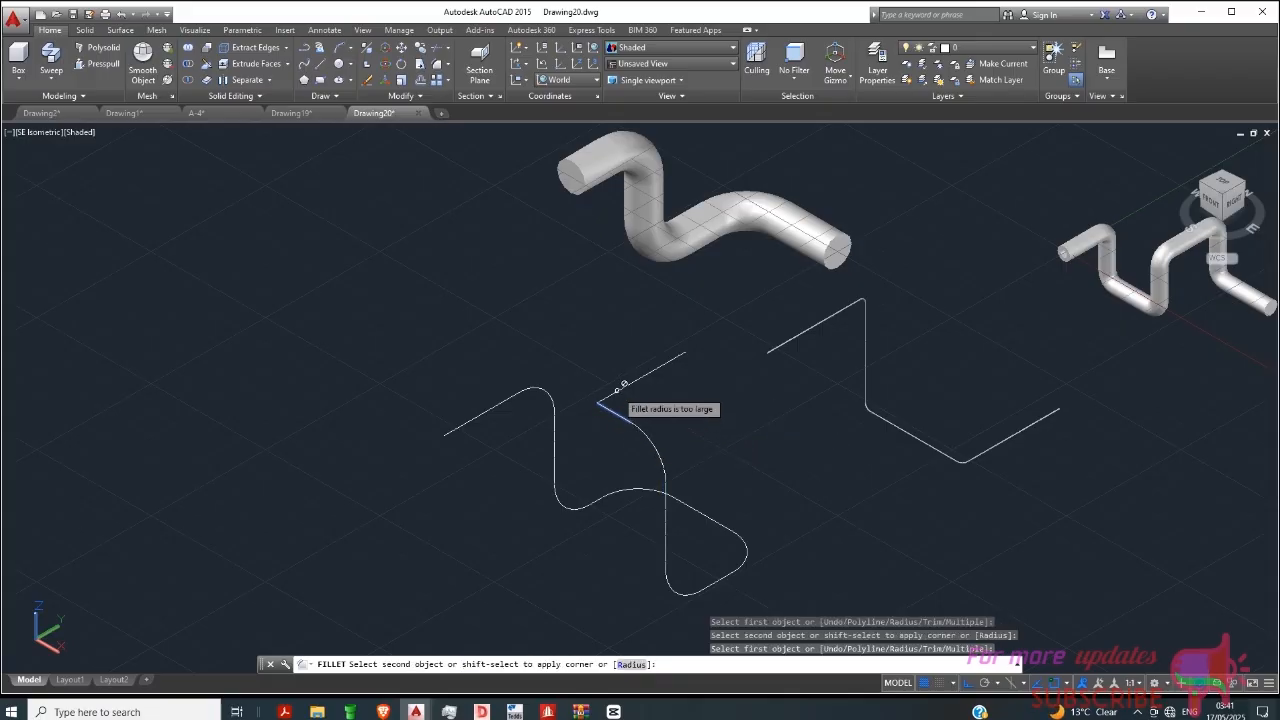
left_click(622, 385)
left_click(631, 383)
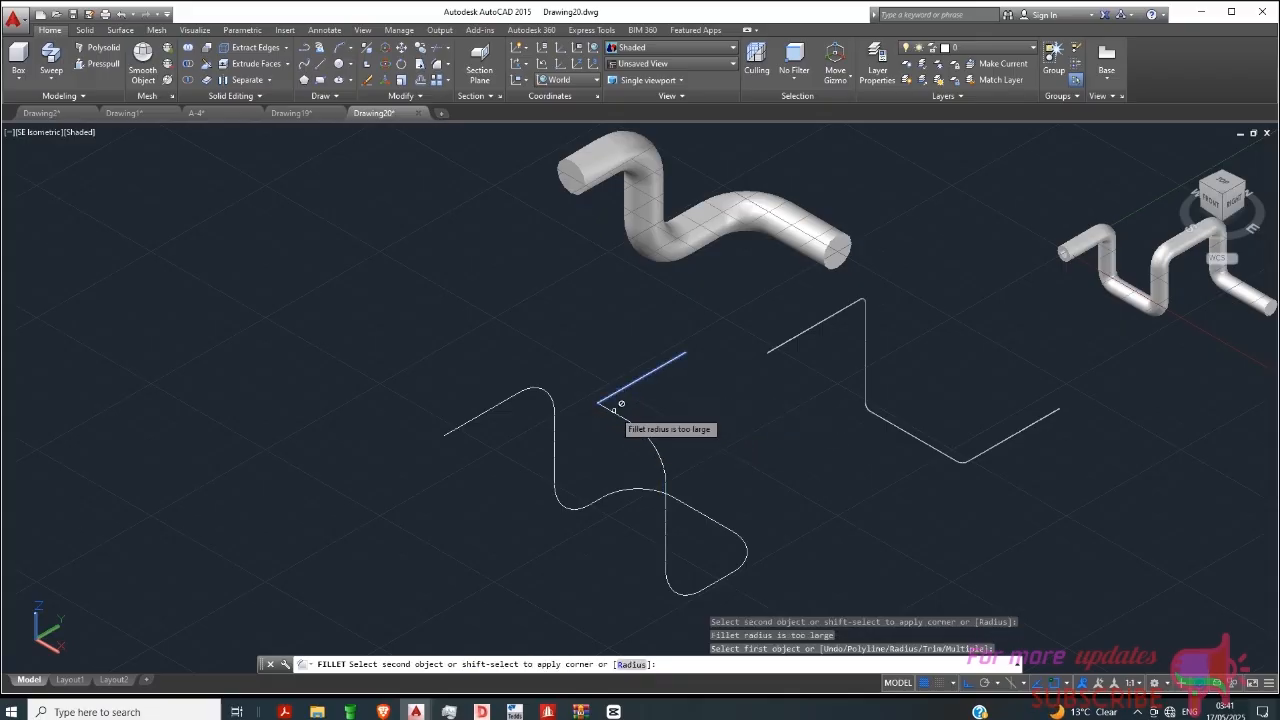
left_click(625, 409)
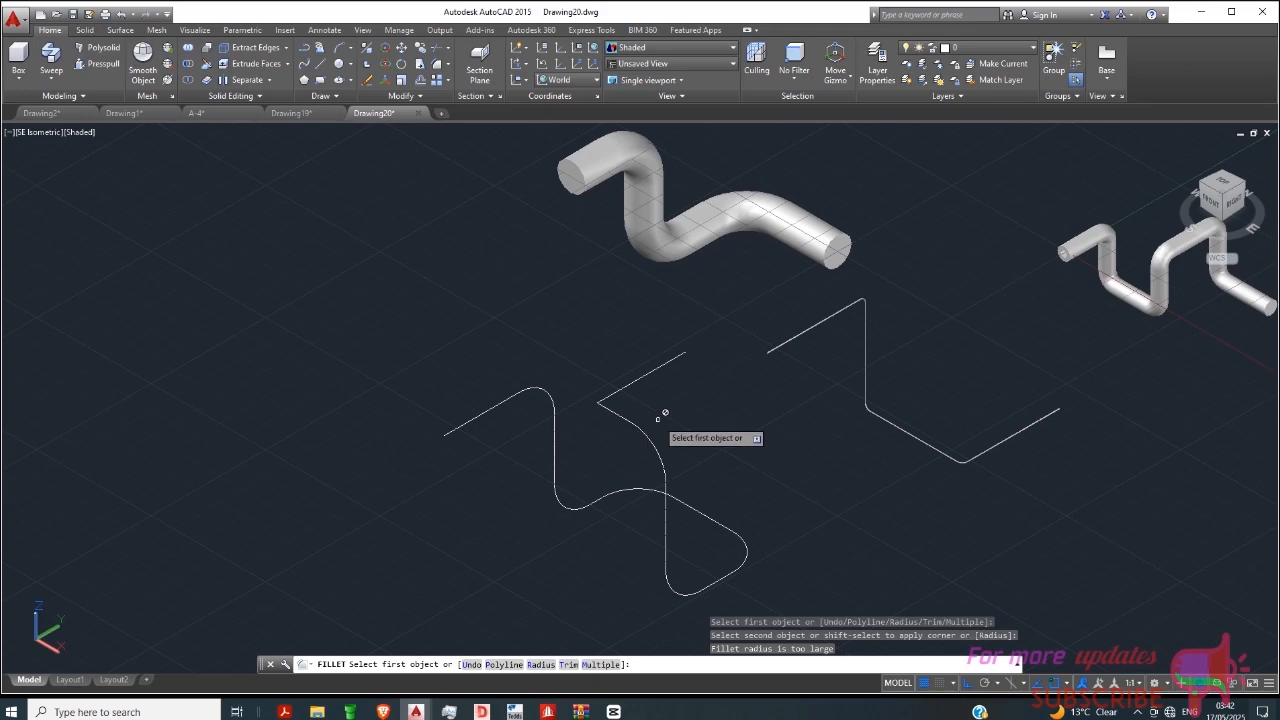
right_click(658, 410)
left_click(682, 428)
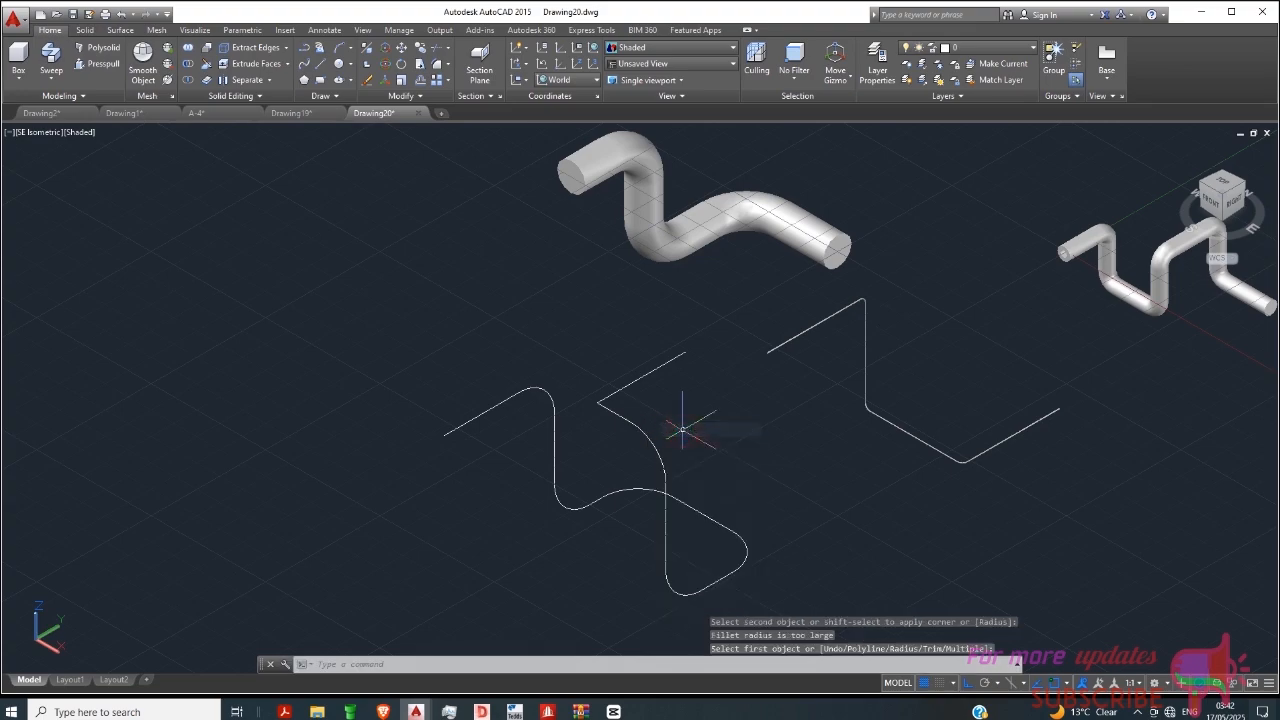
Delete the unfilleted end line beyond the last corner of the new path.
left_click(631, 383)
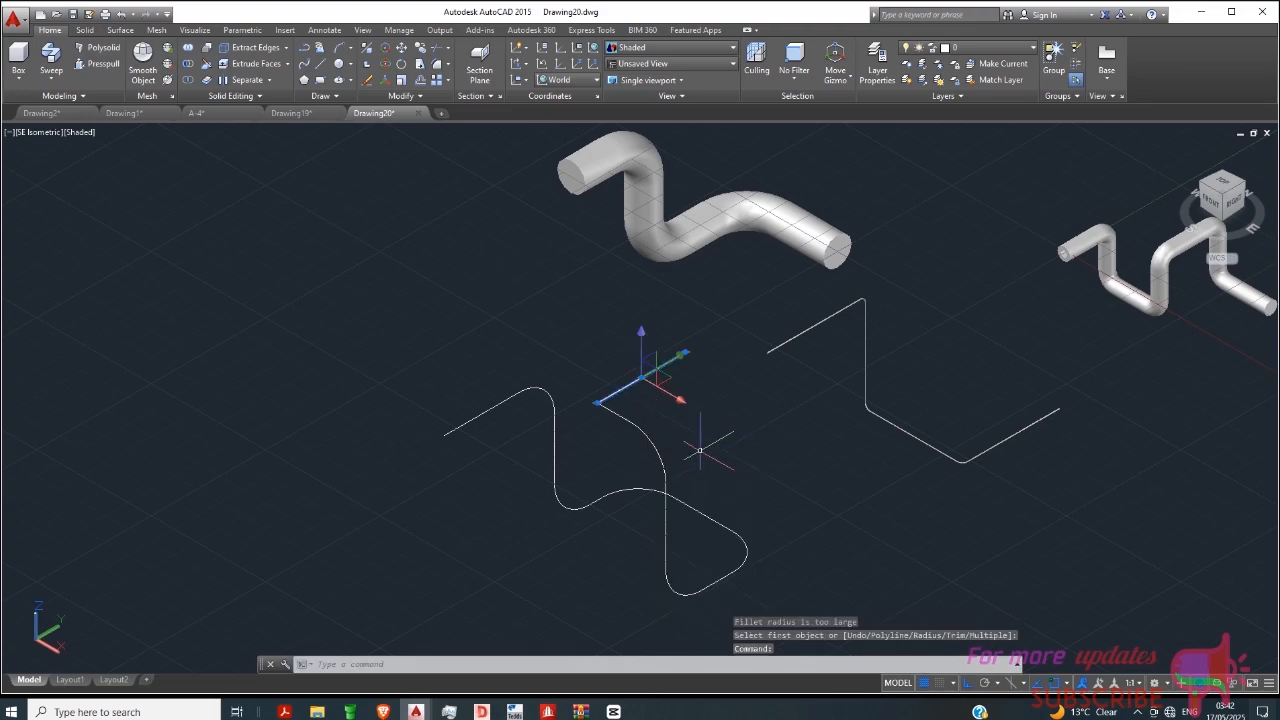
key("Delete")
scroll(652, 435, "down", 2)
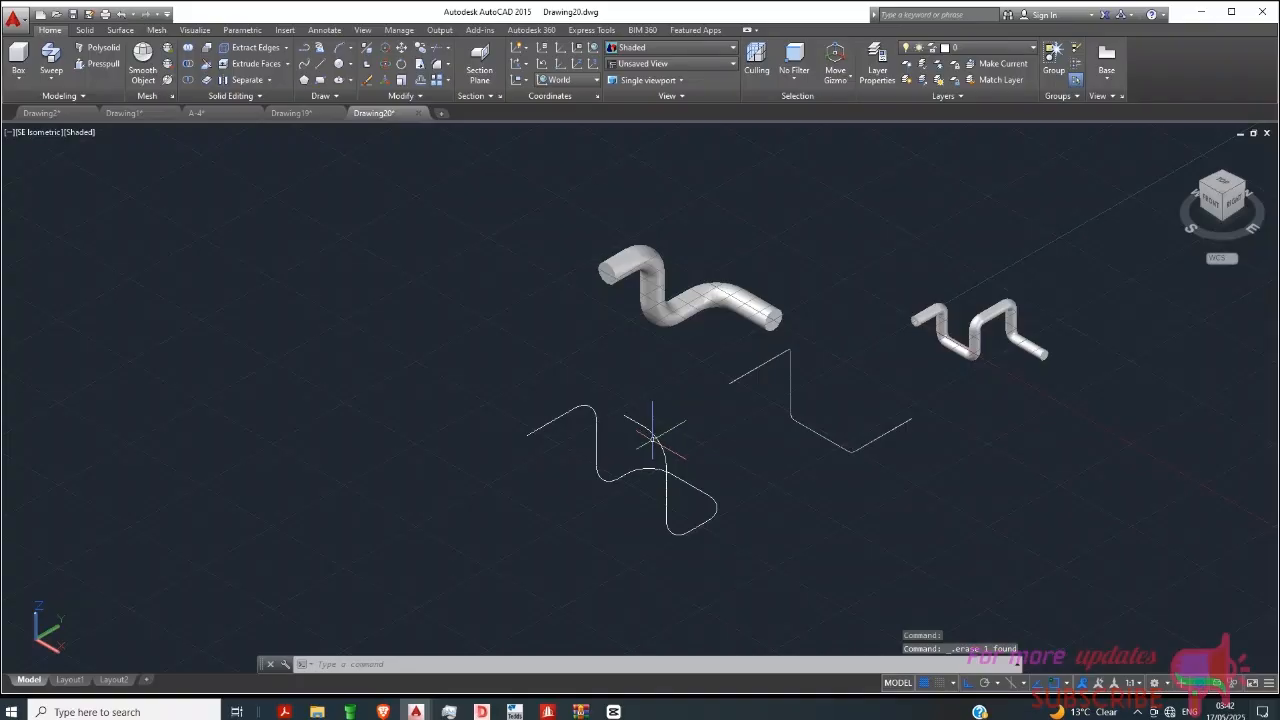
scroll(669, 437, "up", 2)
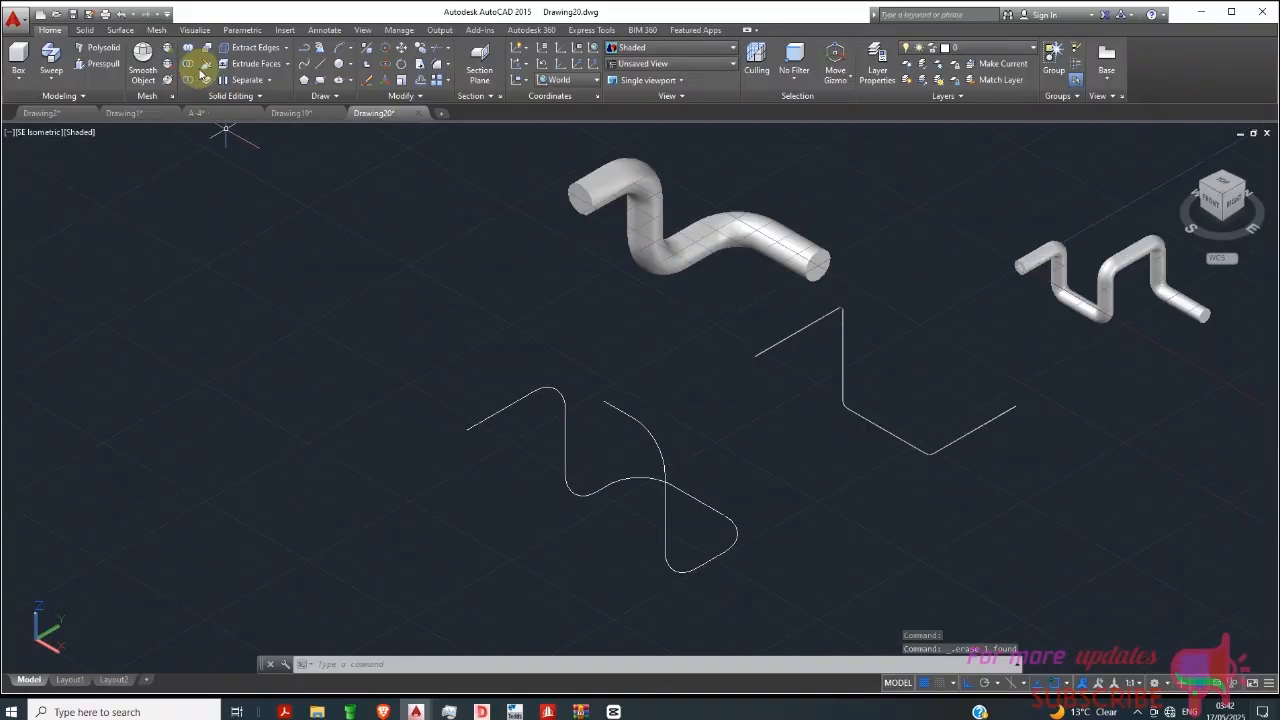
Draw a five-sided polygon inscribed in a circle of about 9 units radius, beside the free starting end of the new path.
left_click(355, 67)
left_click(355, 67)
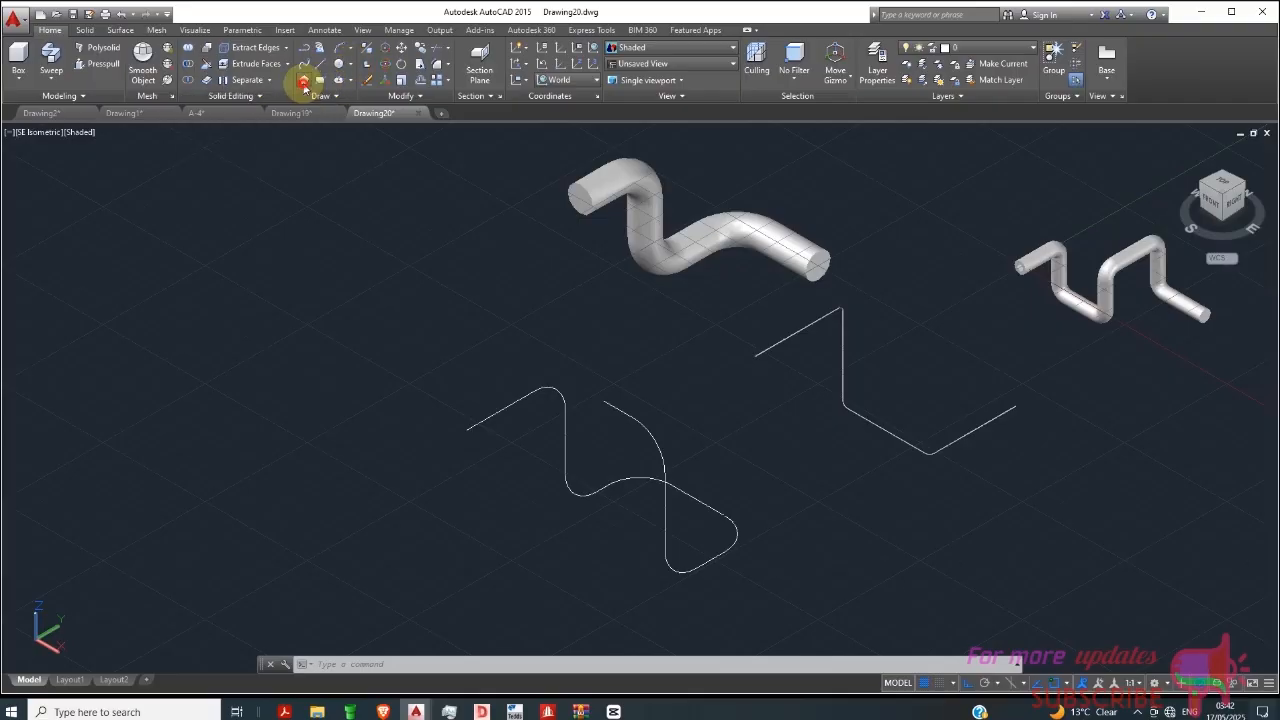
left_click(304, 80)
scroll(428, 371, "up", 4)
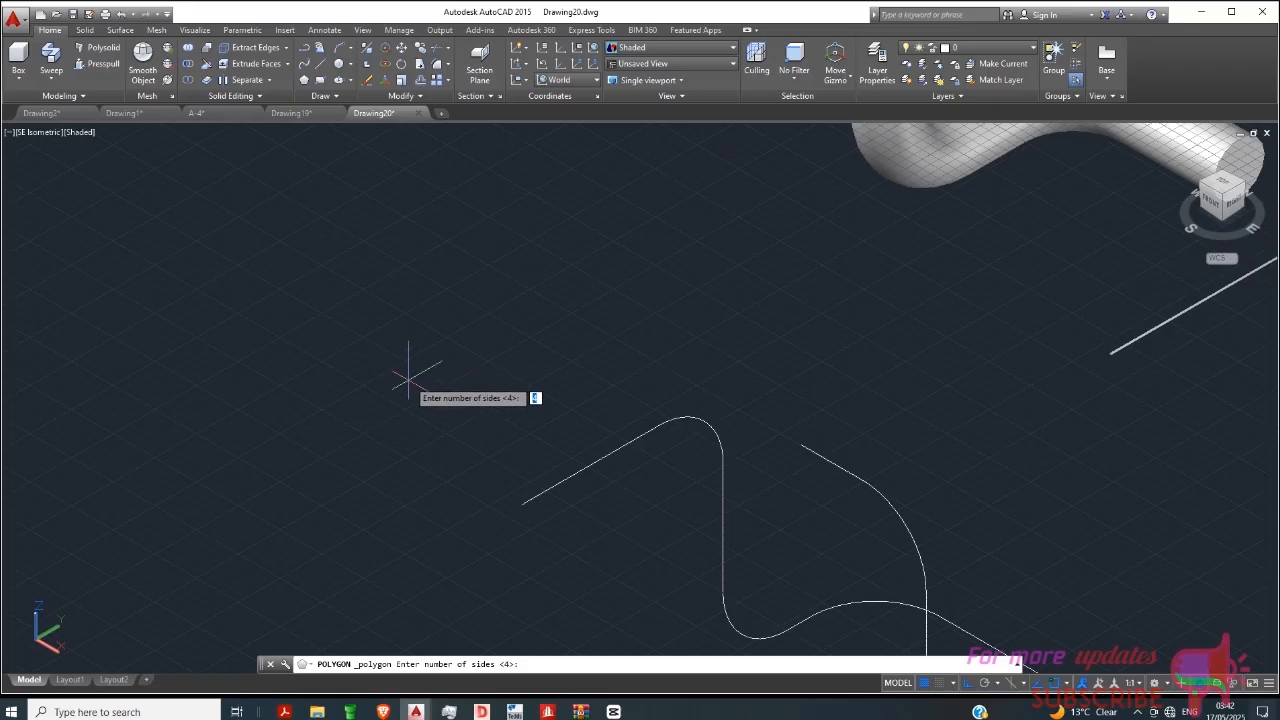
type("5")
key("Return")
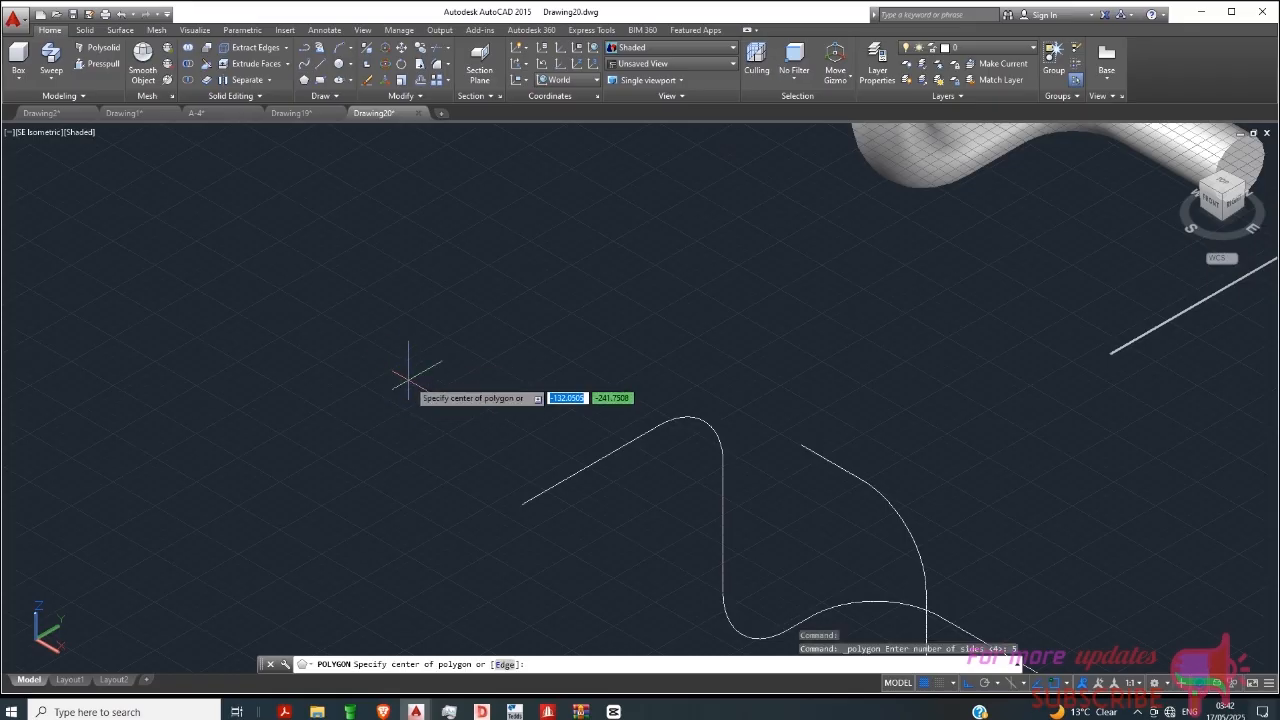
left_click(408, 380)
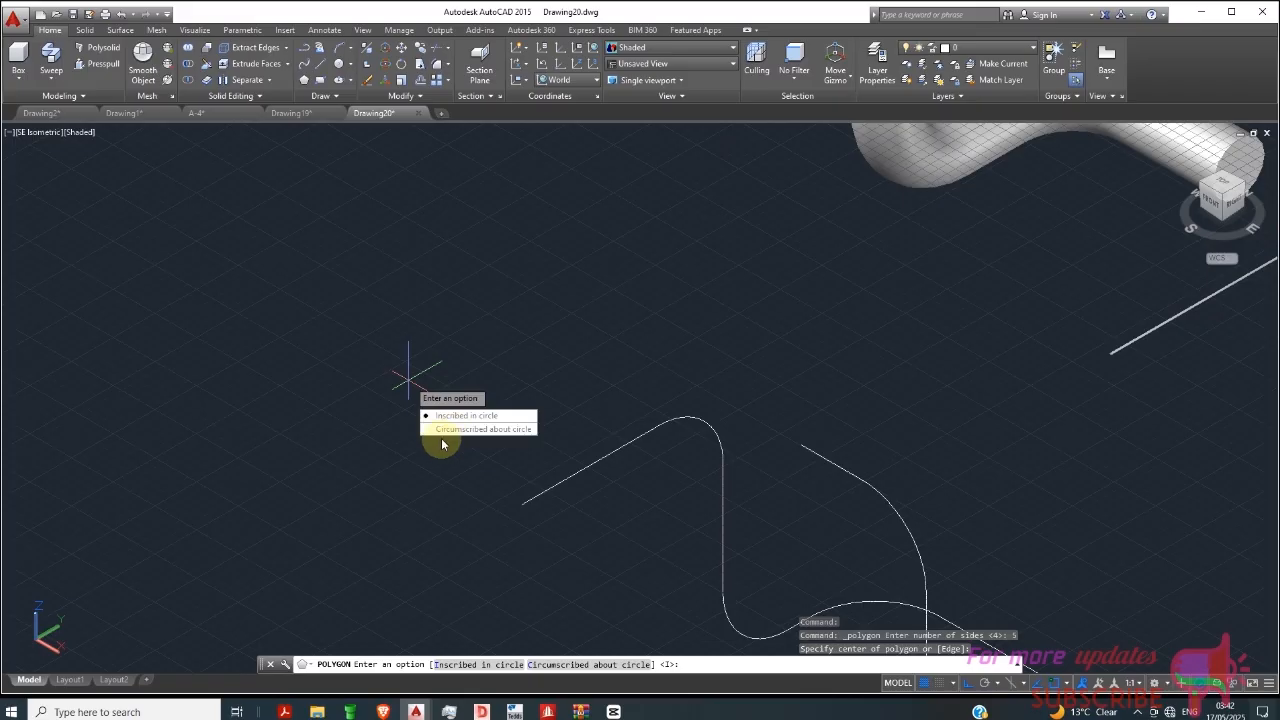
left_click(462, 418)
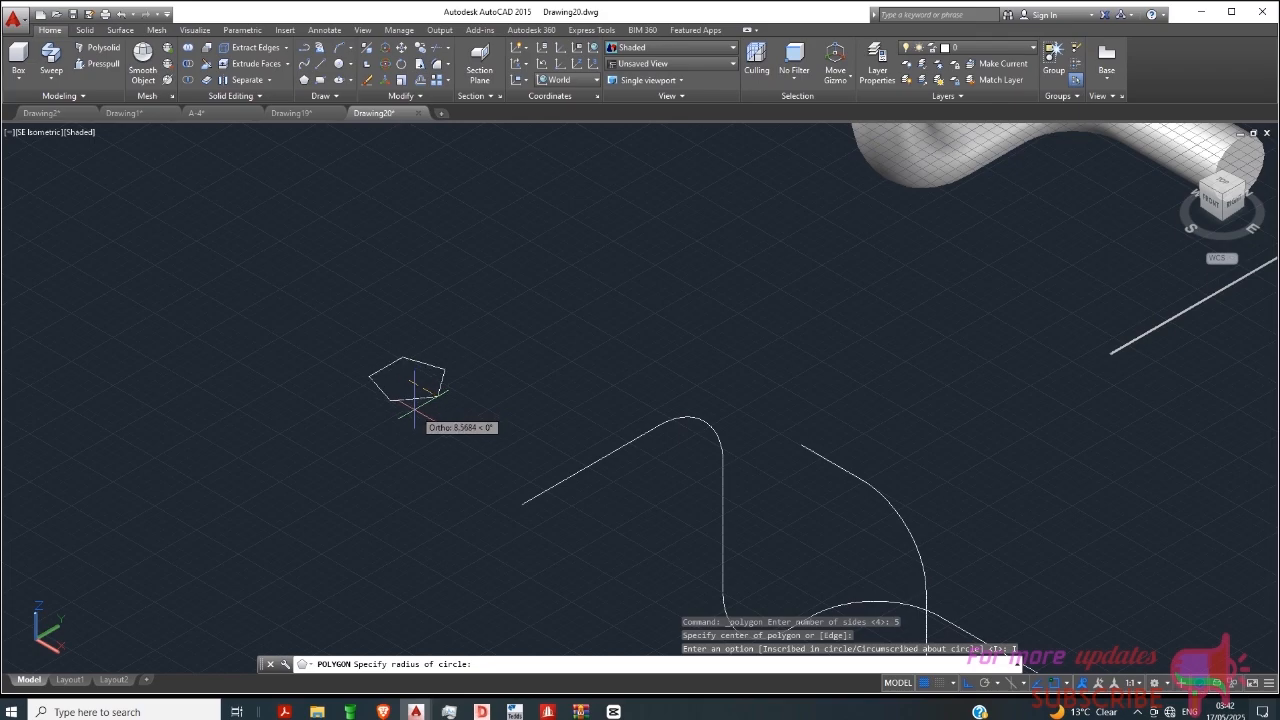
left_click(411, 404)
scroll(349, 338, "down", 2)
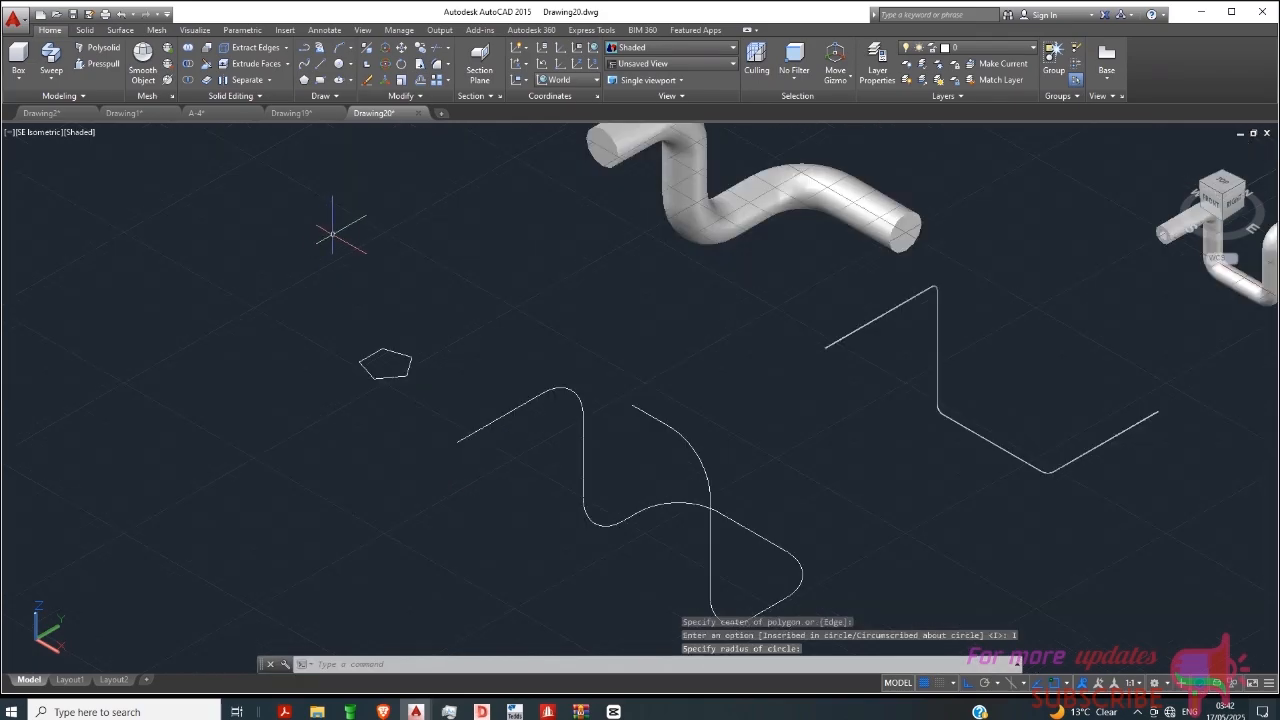
Try sweeping the pentagon as a solid along the first straight segment of the unjoined path, and undo the sweep.
left_click(60, 62)
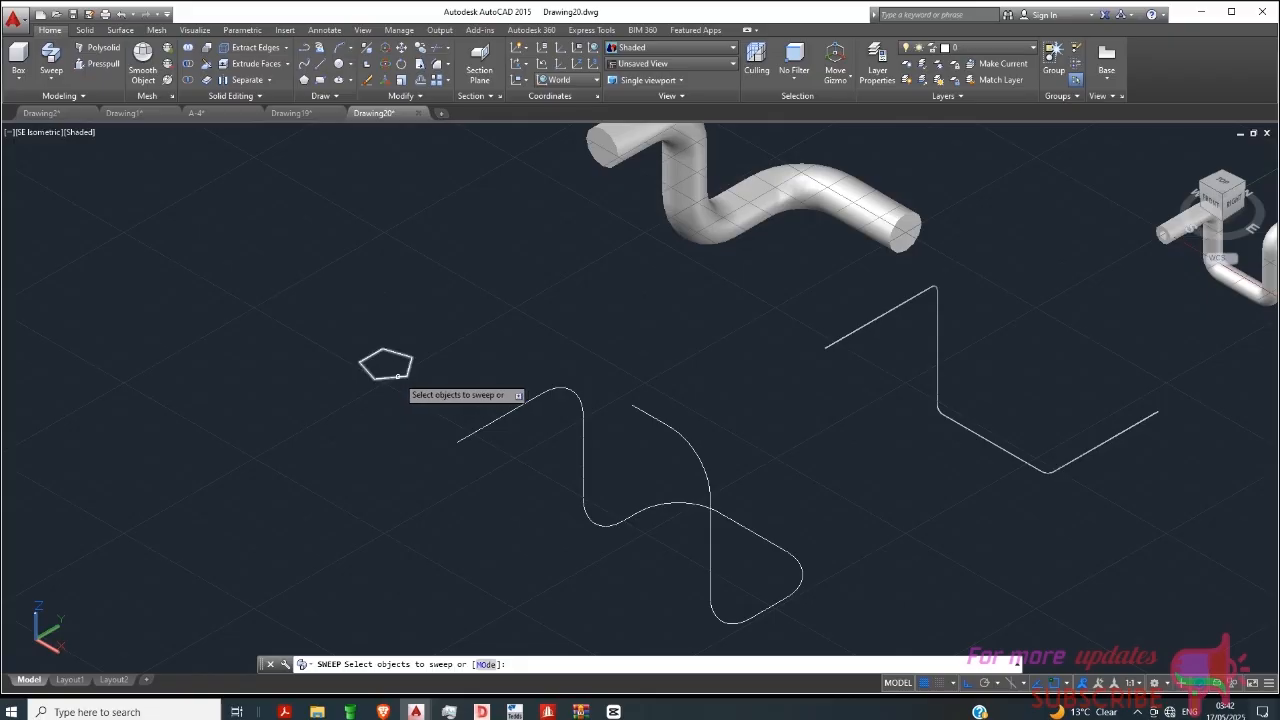
left_click(401, 377)
right_click(428, 460)
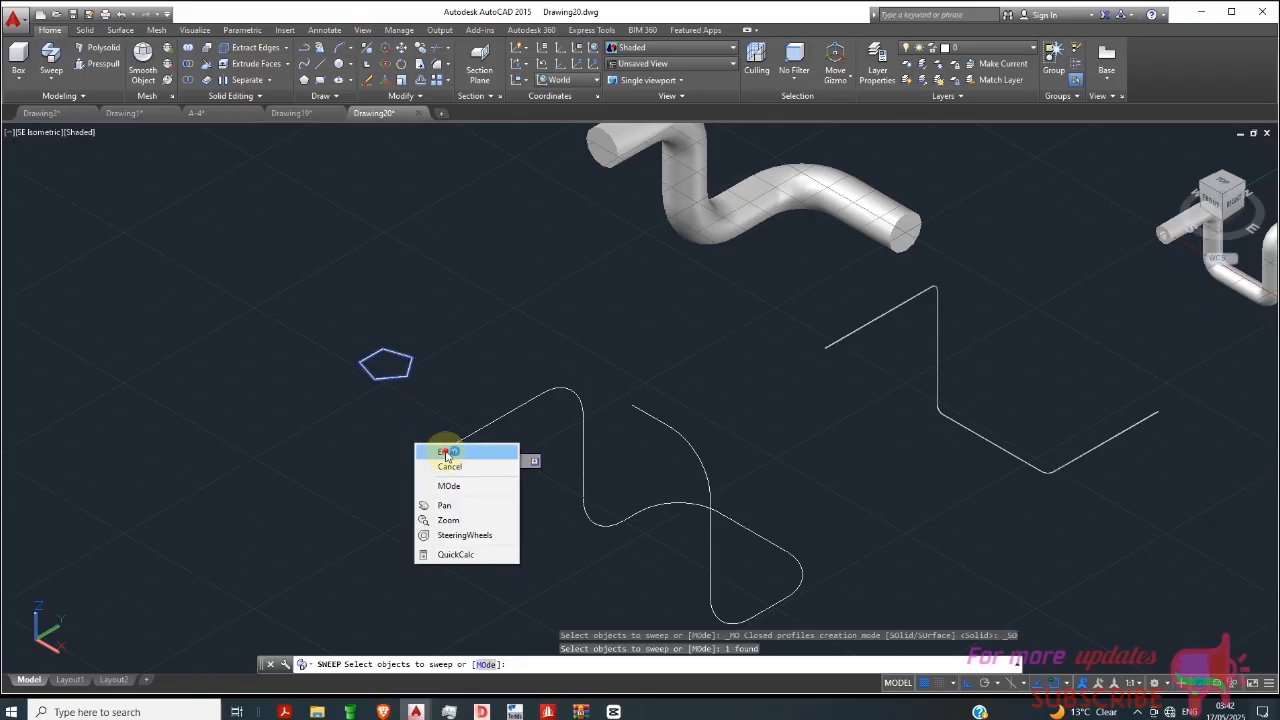
left_click(446, 453)
left_click(504, 413)
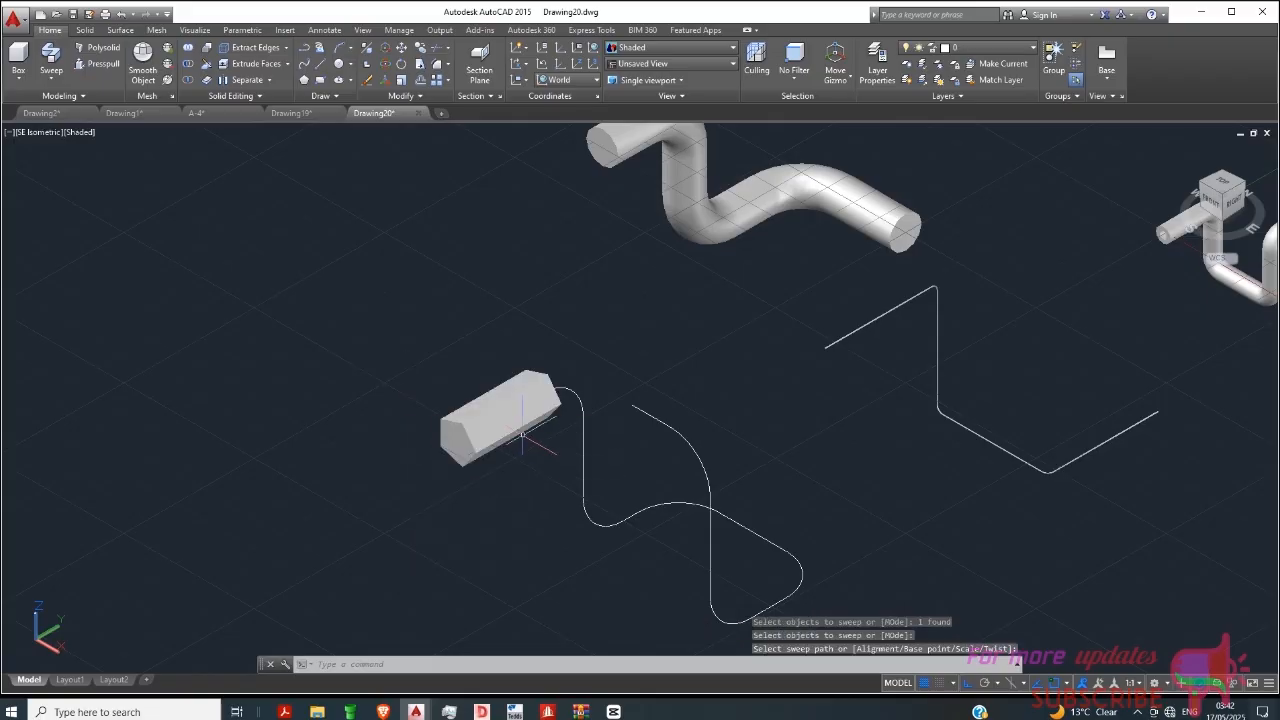
left_click(121, 14)
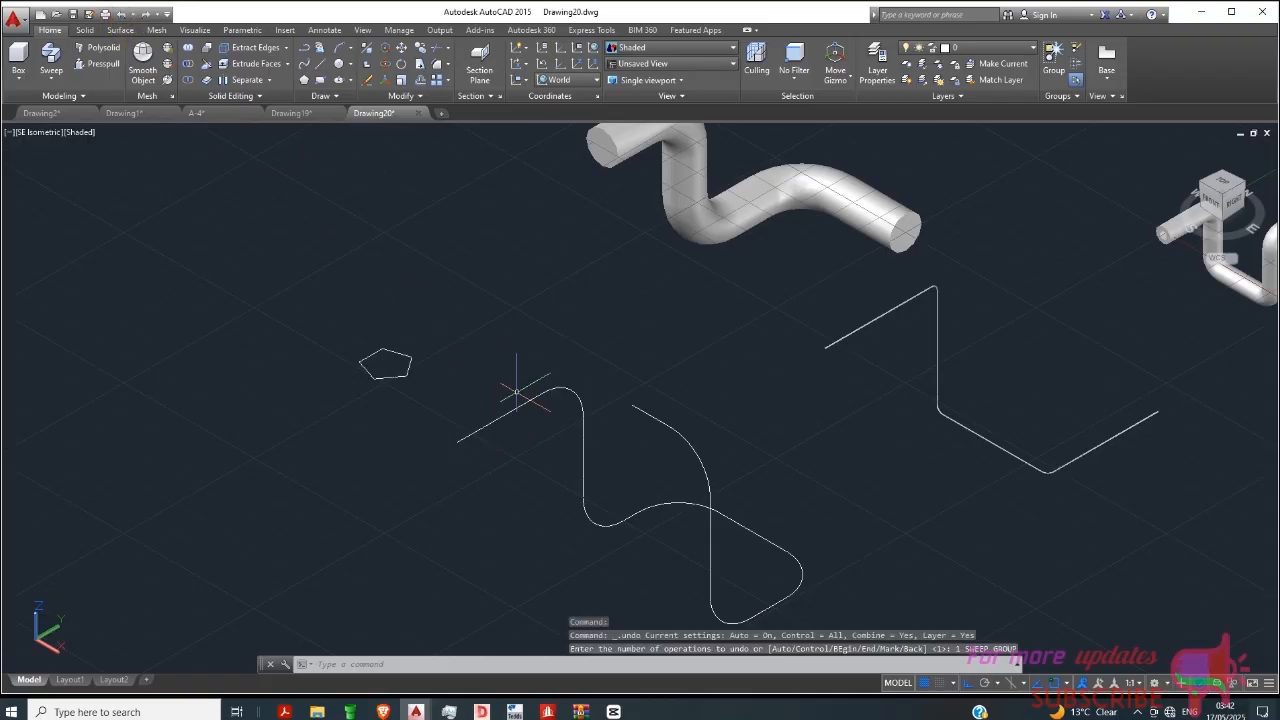
key("Escape")
Select all the straight segments and fillet arcs of the new path beside the pentagon and join them.
left_click(783, 305)
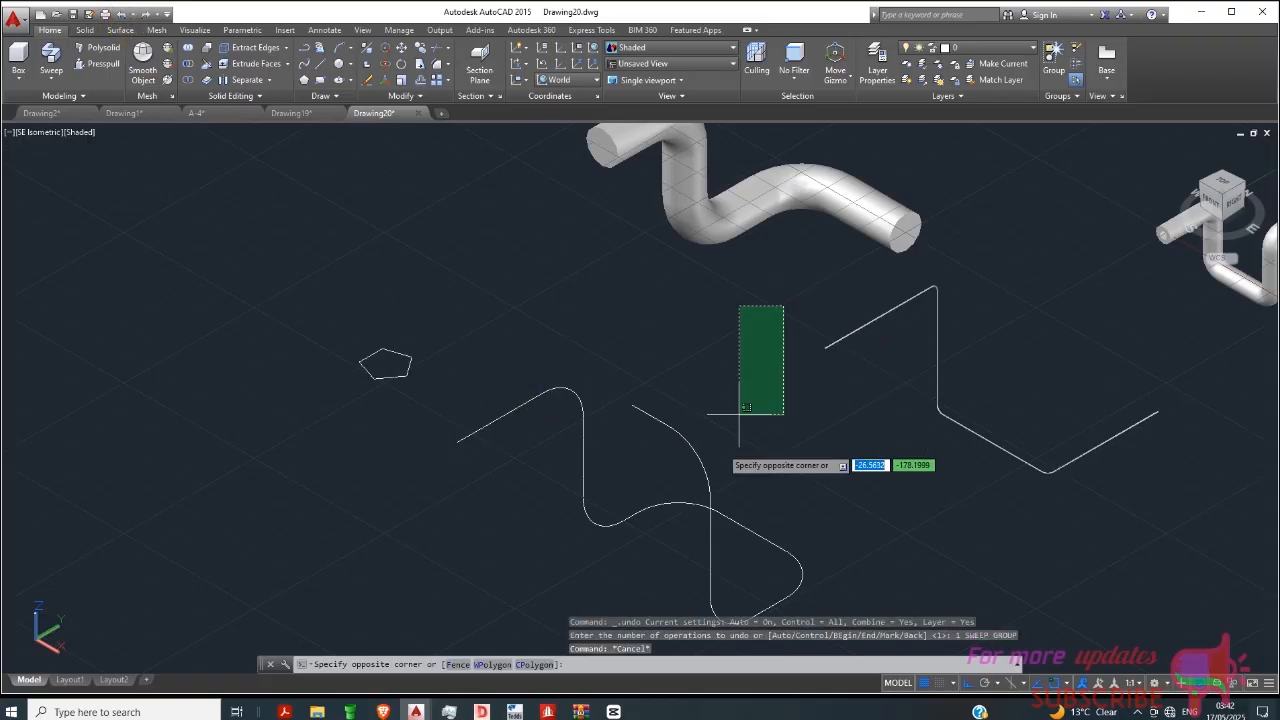
left_click(476, 601)
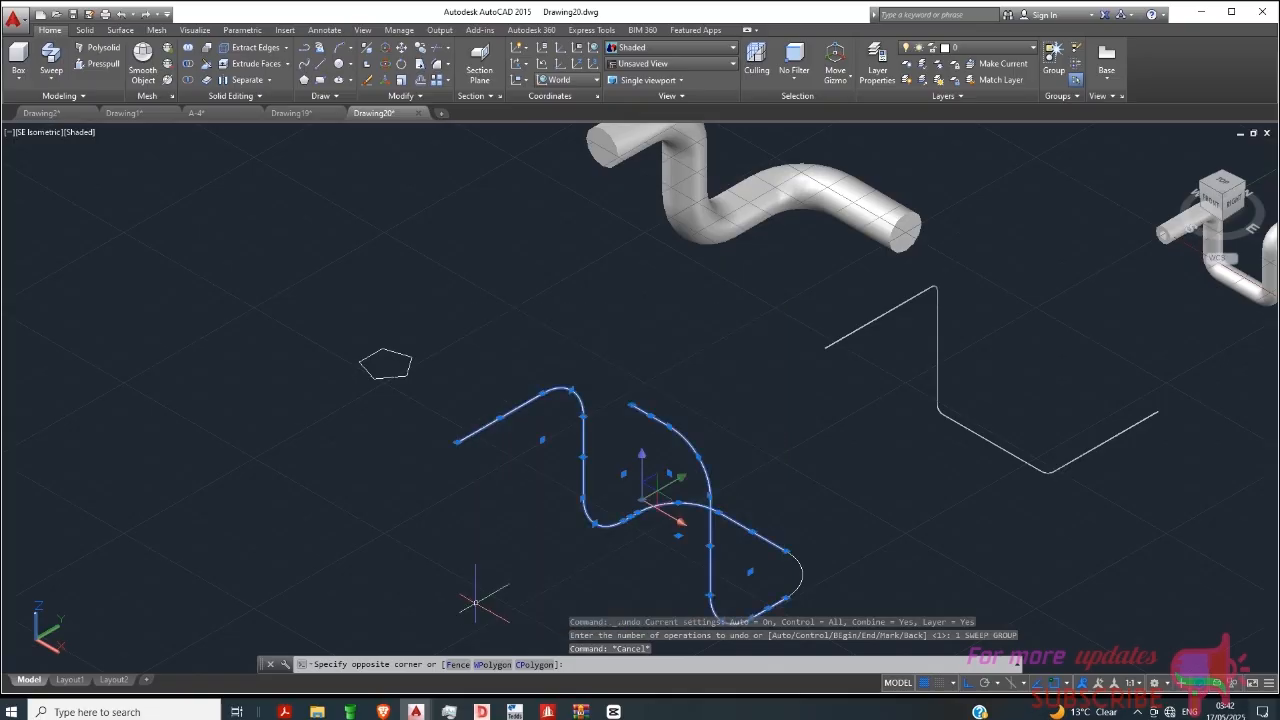
left_click(750, 612)
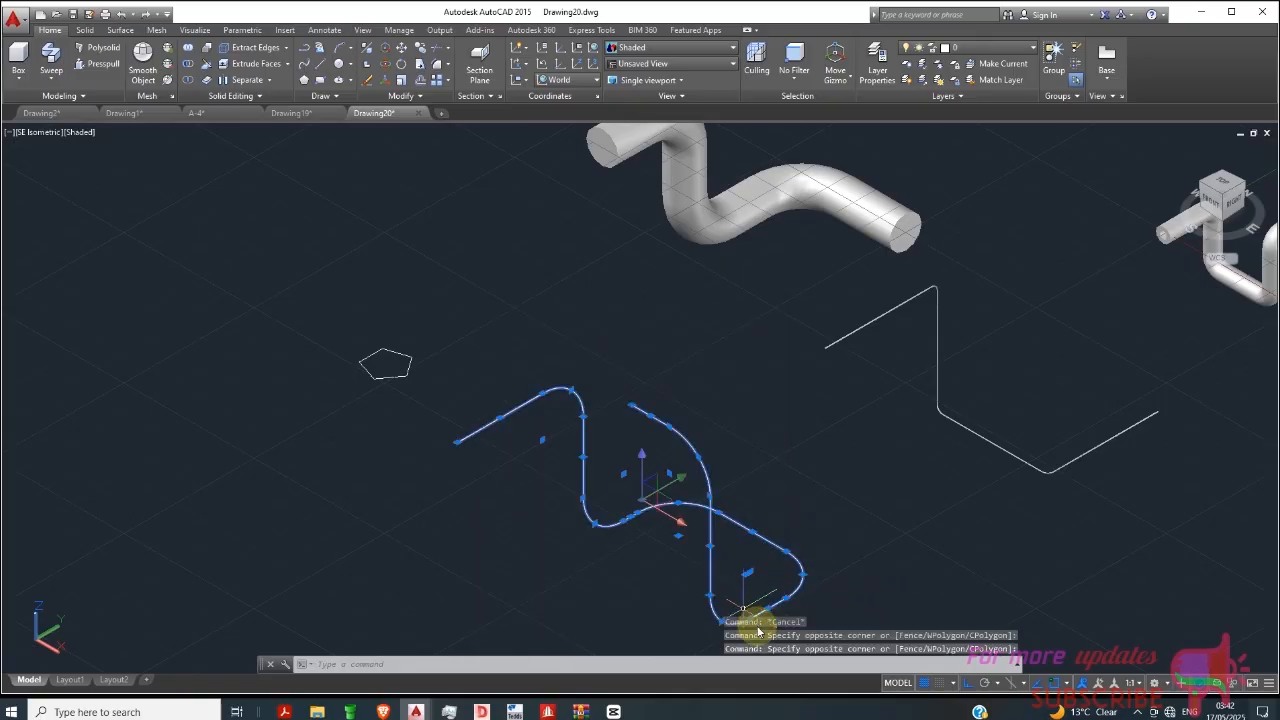
type("j")
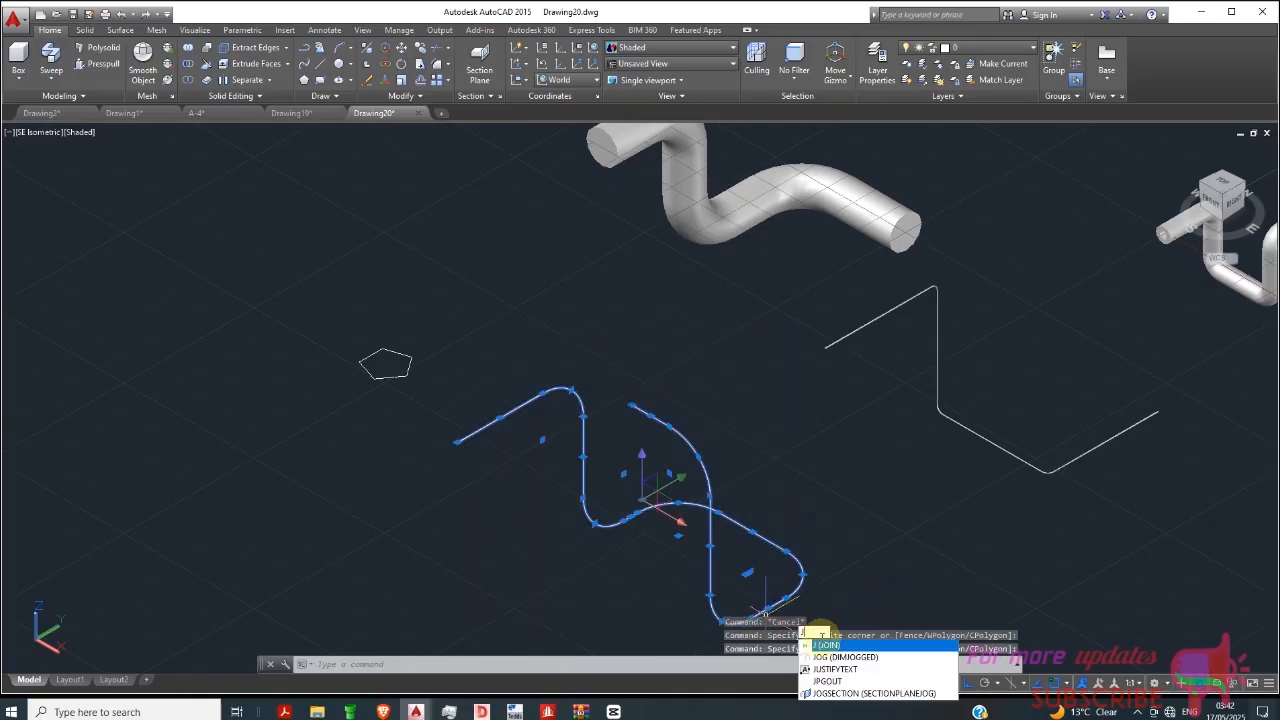
key("Return")
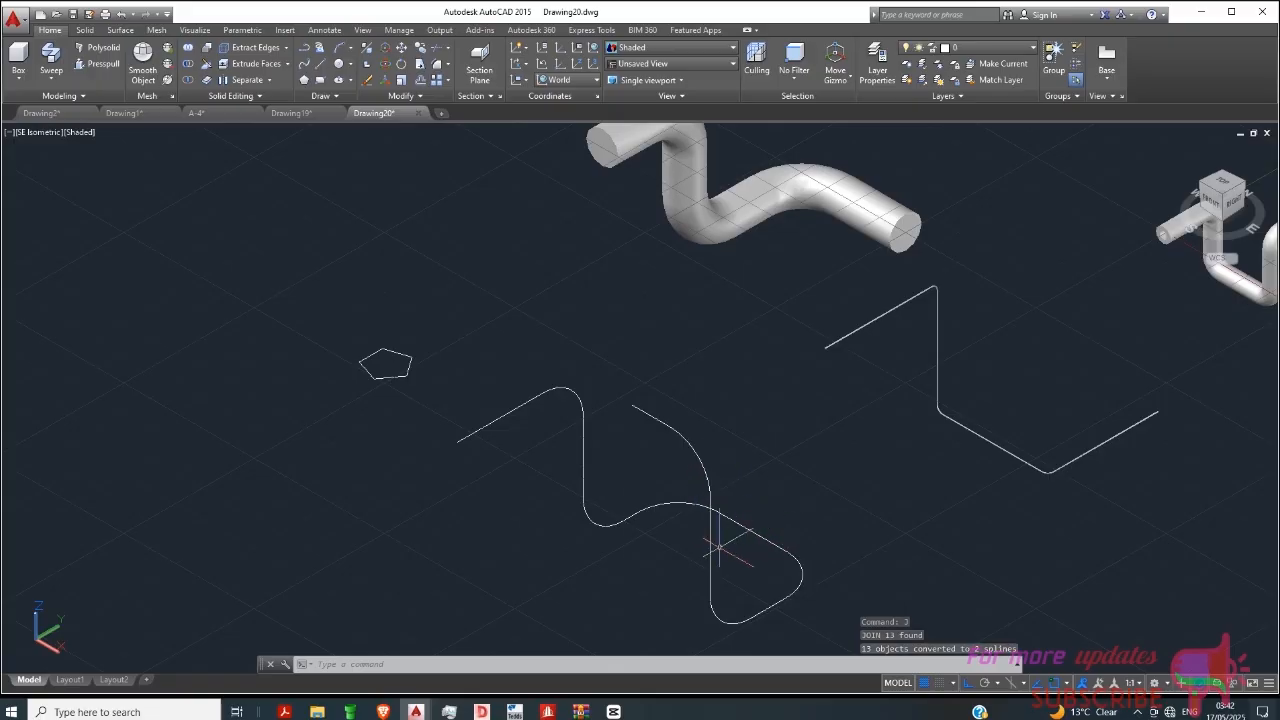
Join the two remaining splines of the new path into a single continuous sweep path.
left_click(715, 553)
left_click(702, 593)
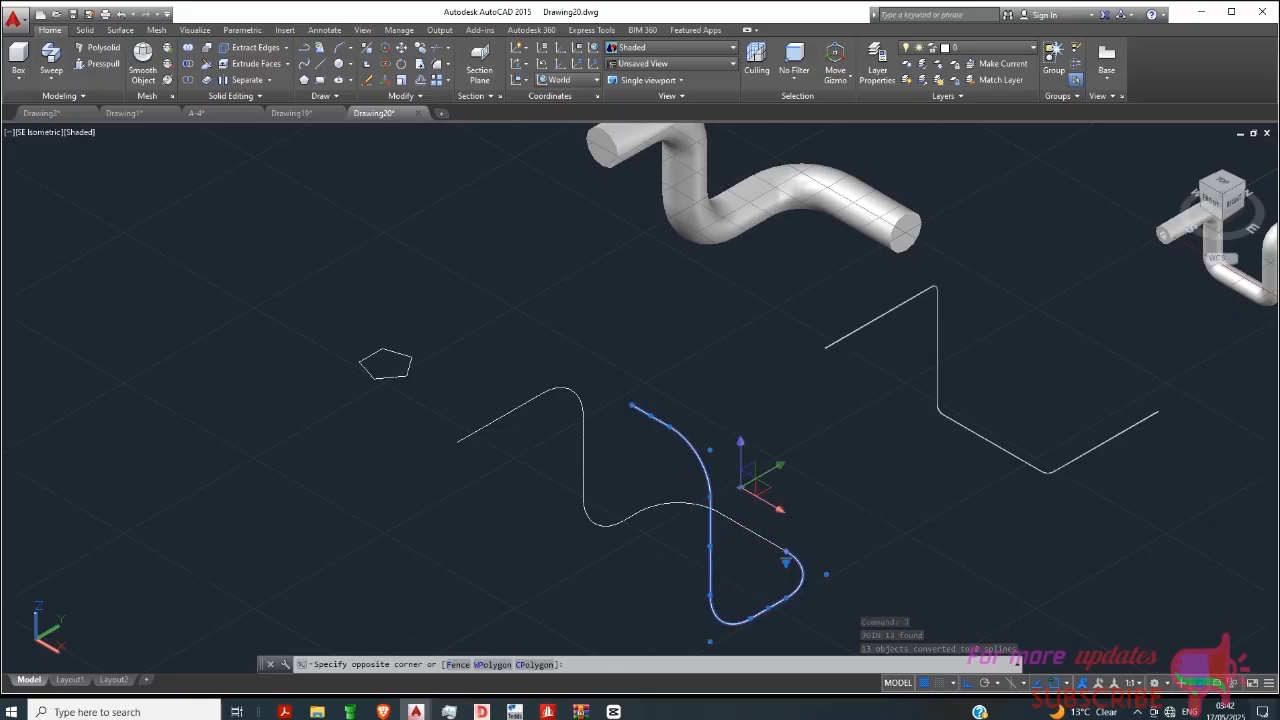
left_click(752, 532)
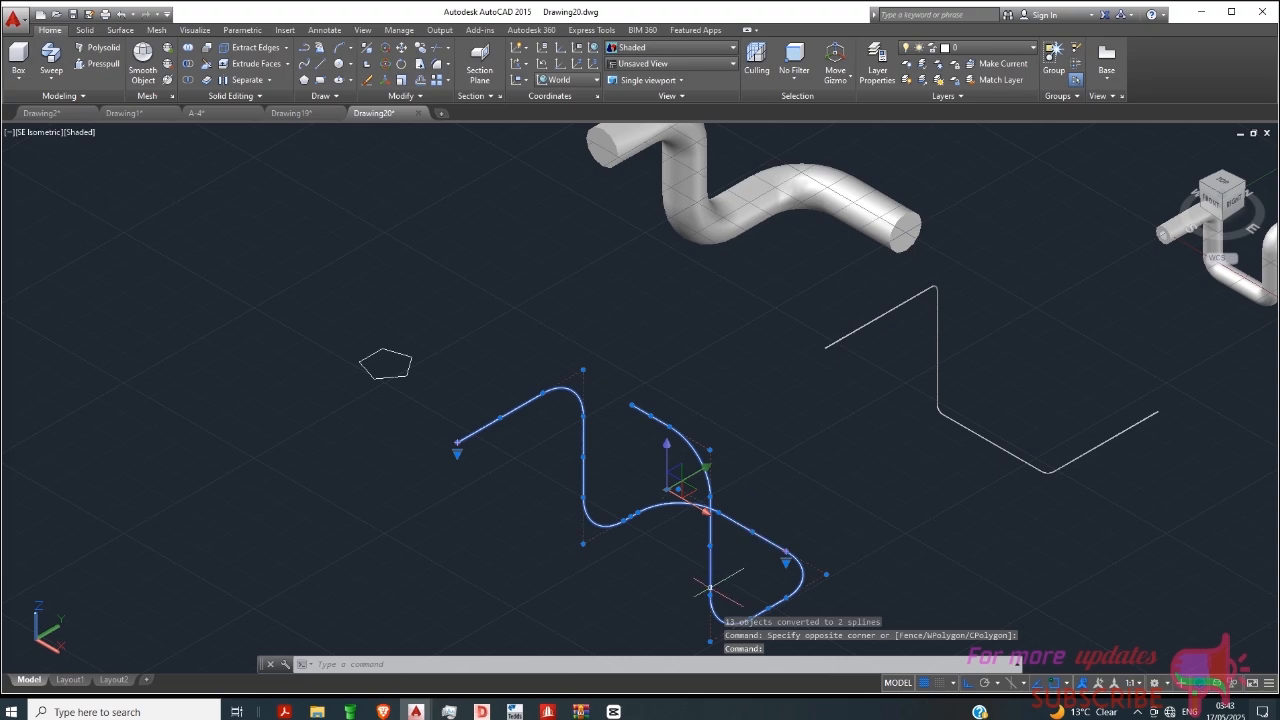
type("j")
key("Return")
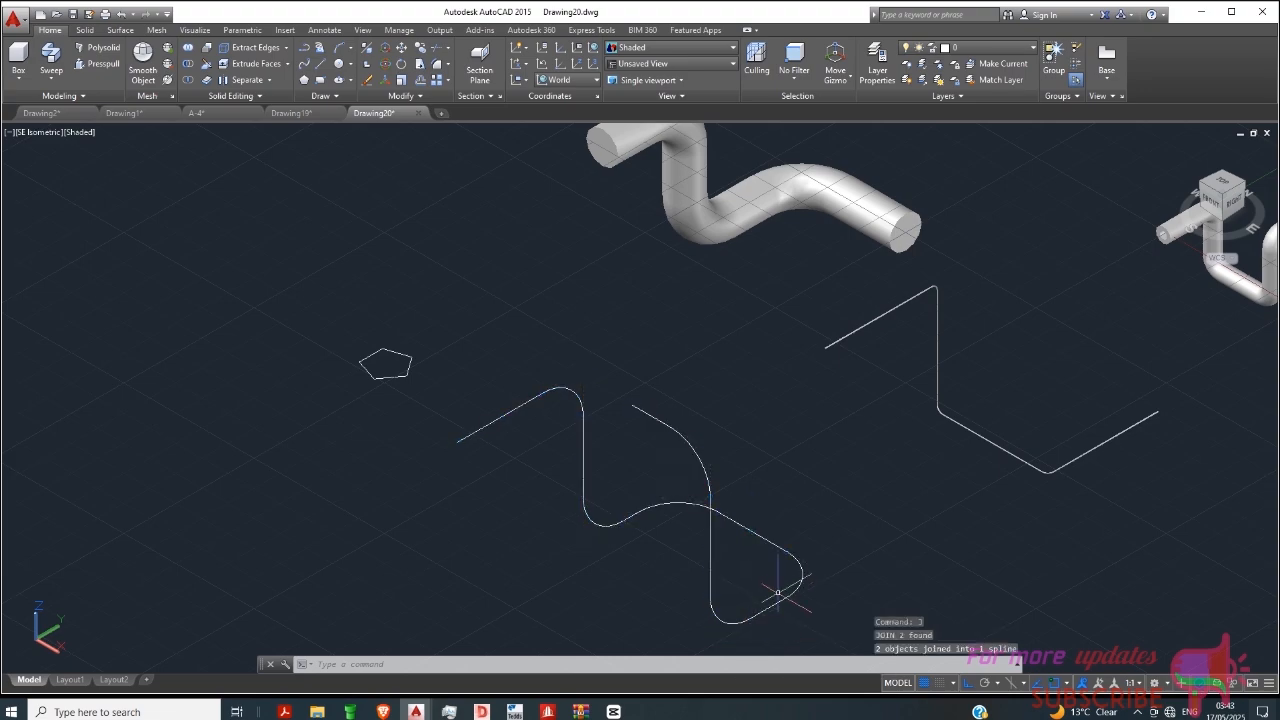
Sweep the pentagon as a solid along the whole joined path with filleted bends.
scroll(566, 421, "down", 2)
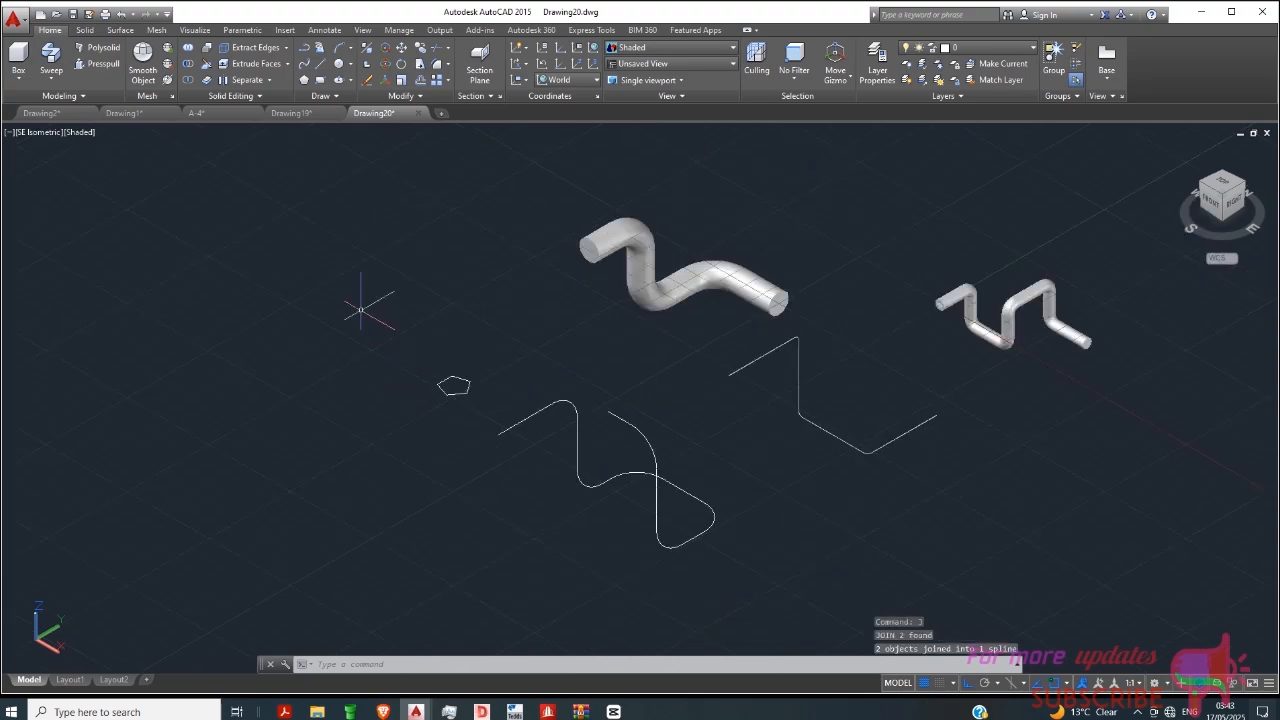
left_click(51, 56)
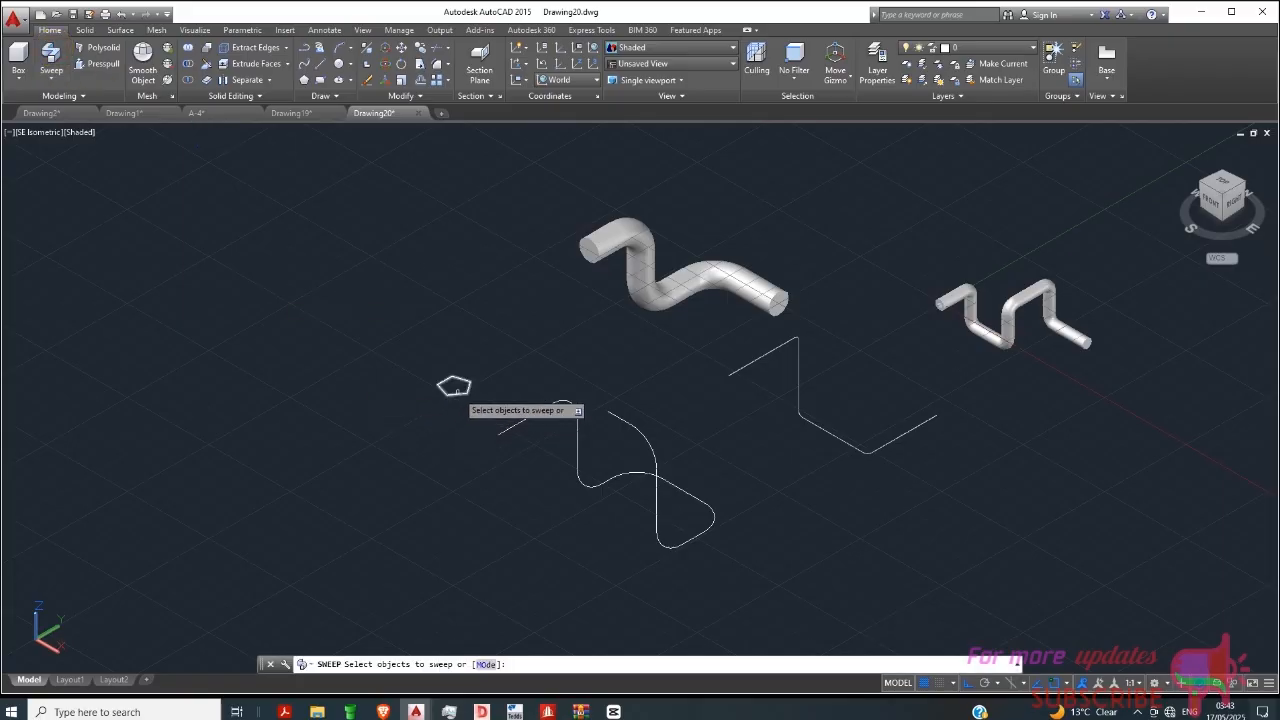
left_click(453, 393)
right_click(463, 421)
left_click(508, 437)
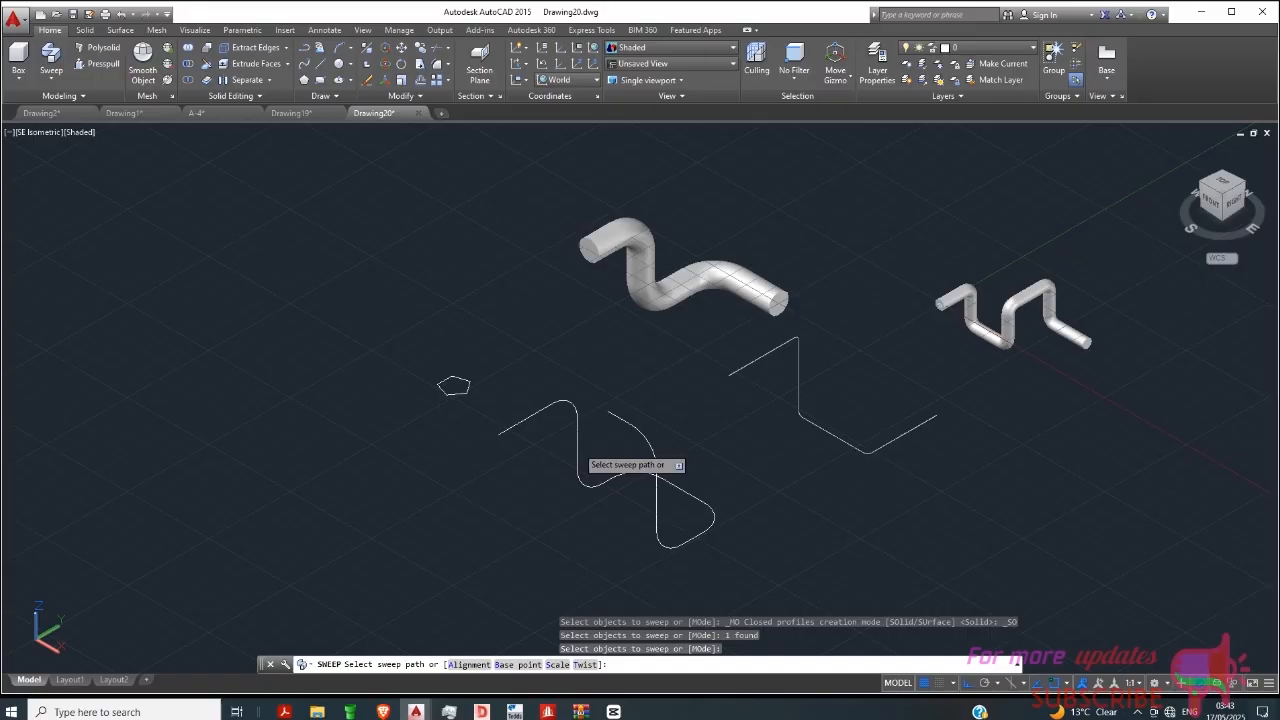
left_click(580, 455)
scroll(663, 504, "up", 3)
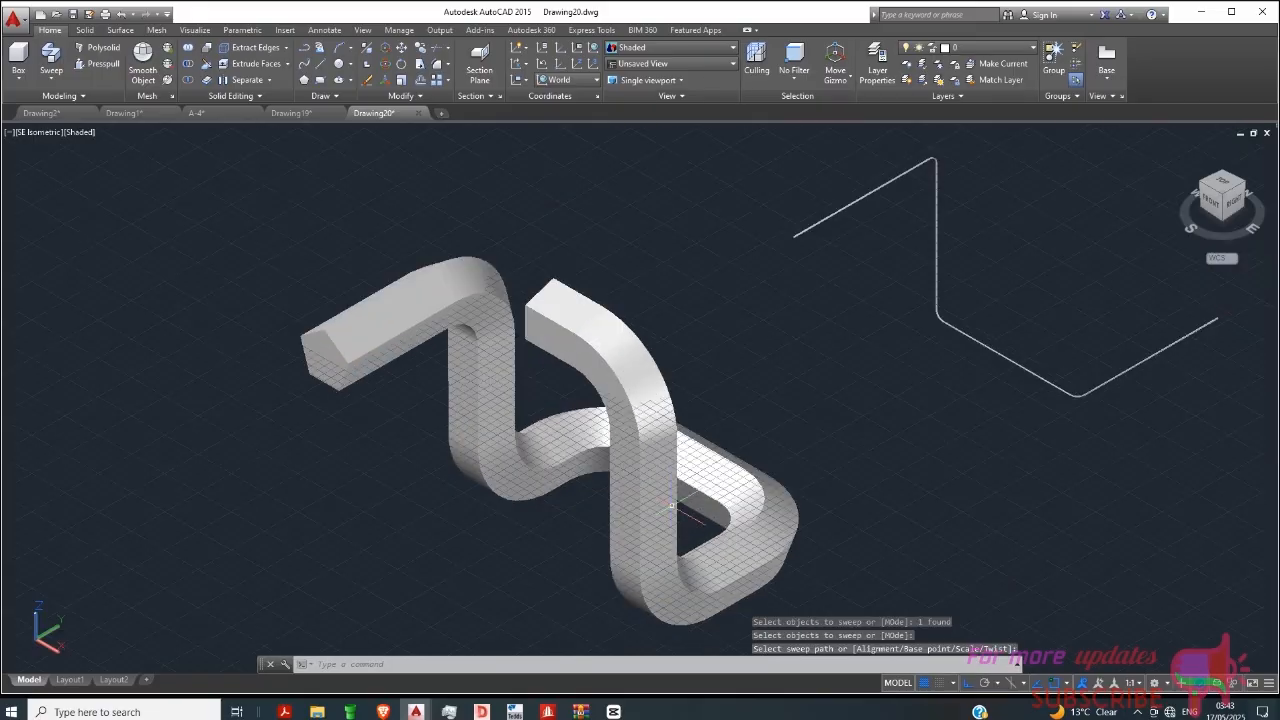
scroll(663, 504, "down", 5)
scroll(594, 363, "up", 4)
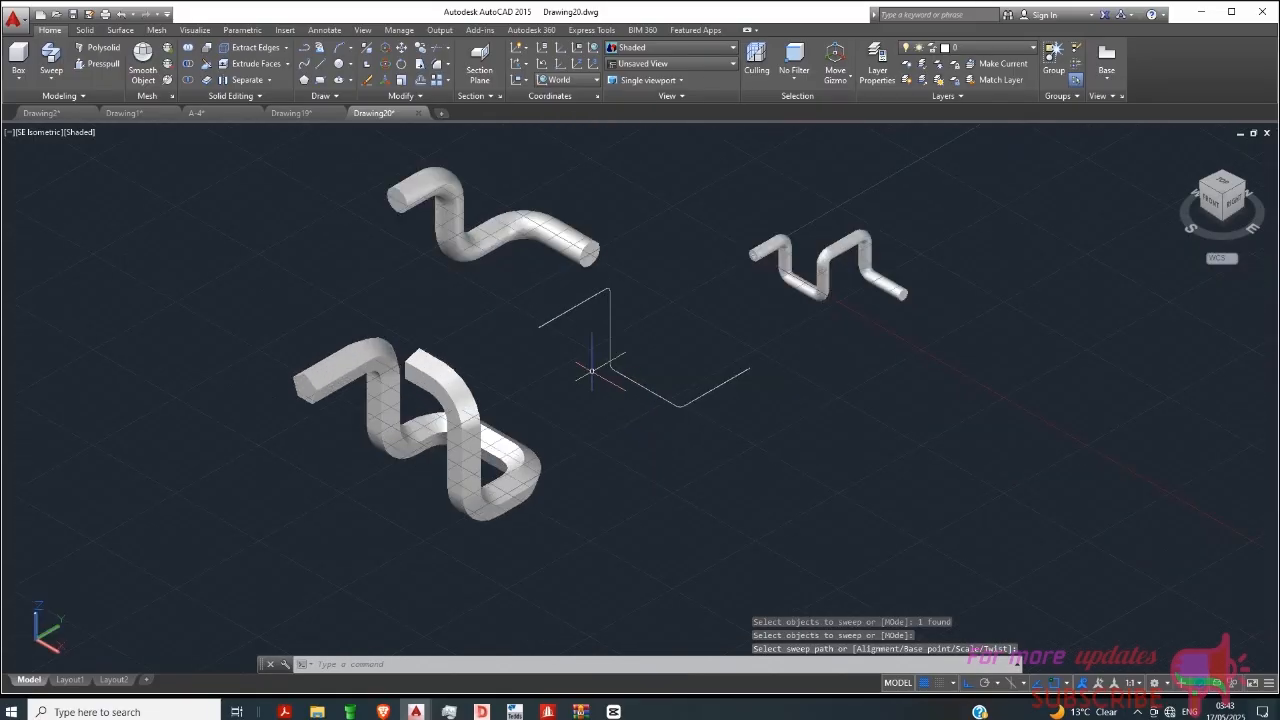
scroll(594, 280, "down", 4)
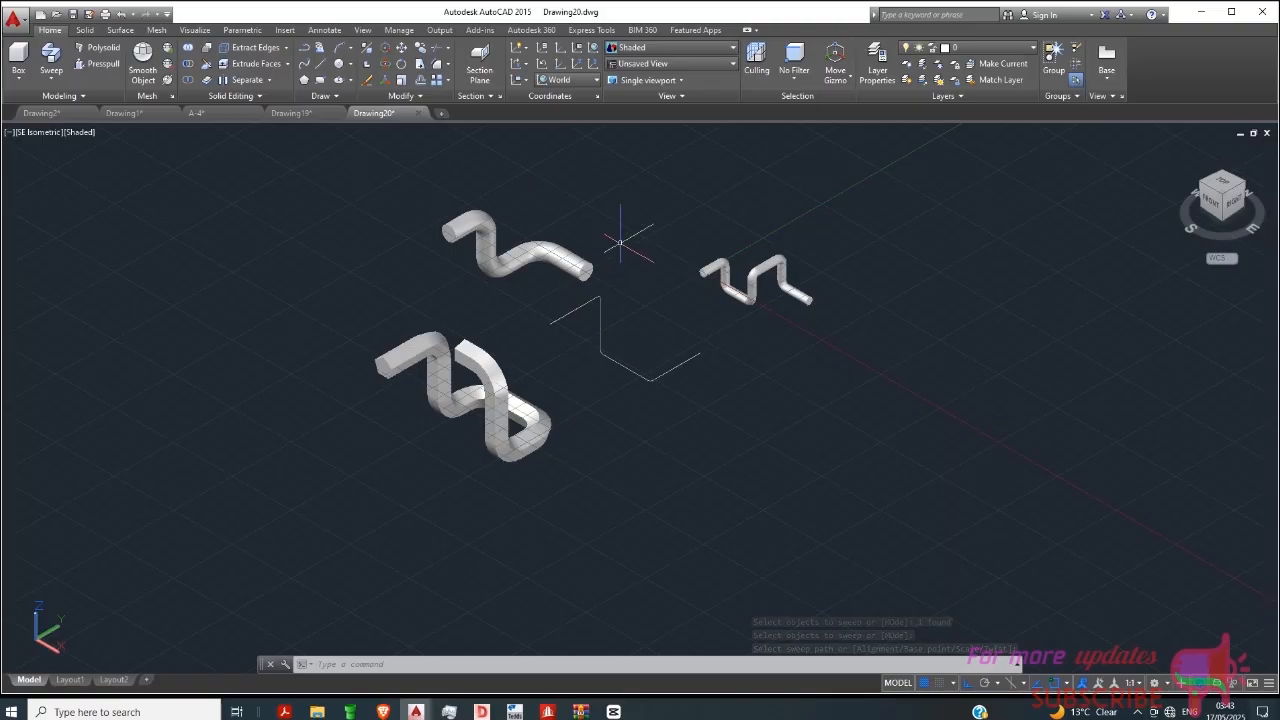
scroll(620, 242, "up", 2)
scroll(460, 311, "up", 2)
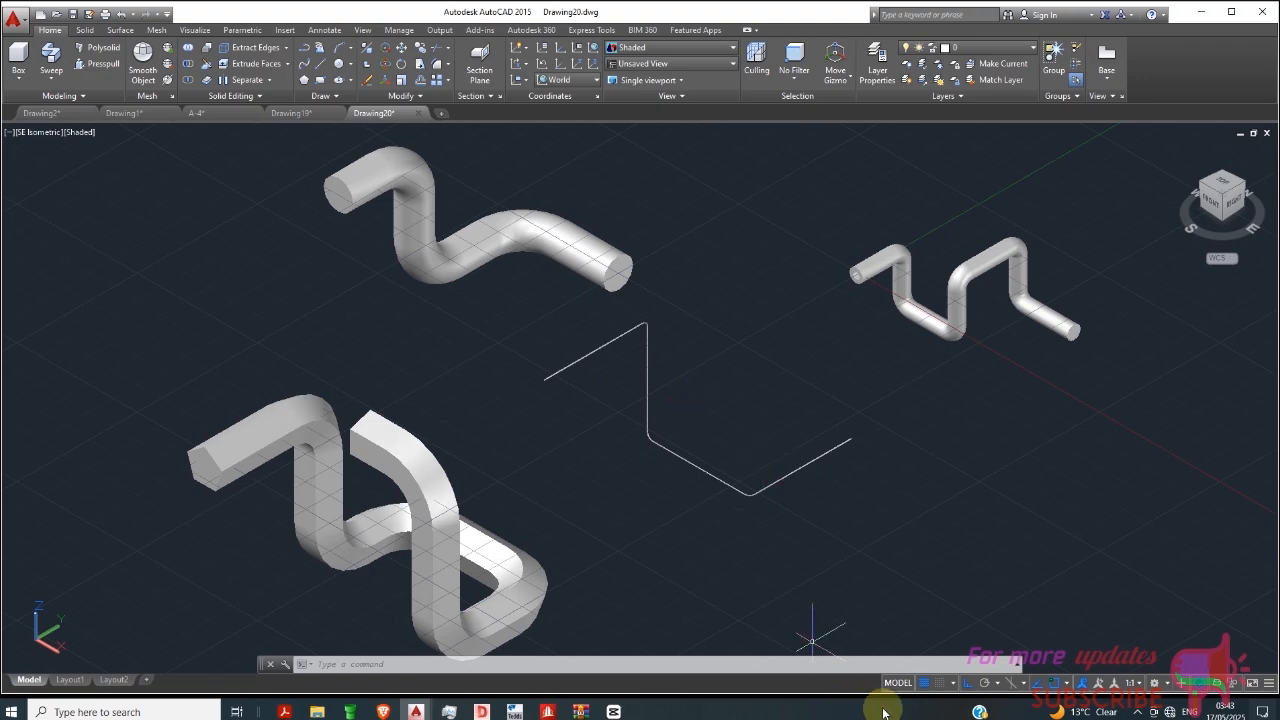
left_click(1137, 712)
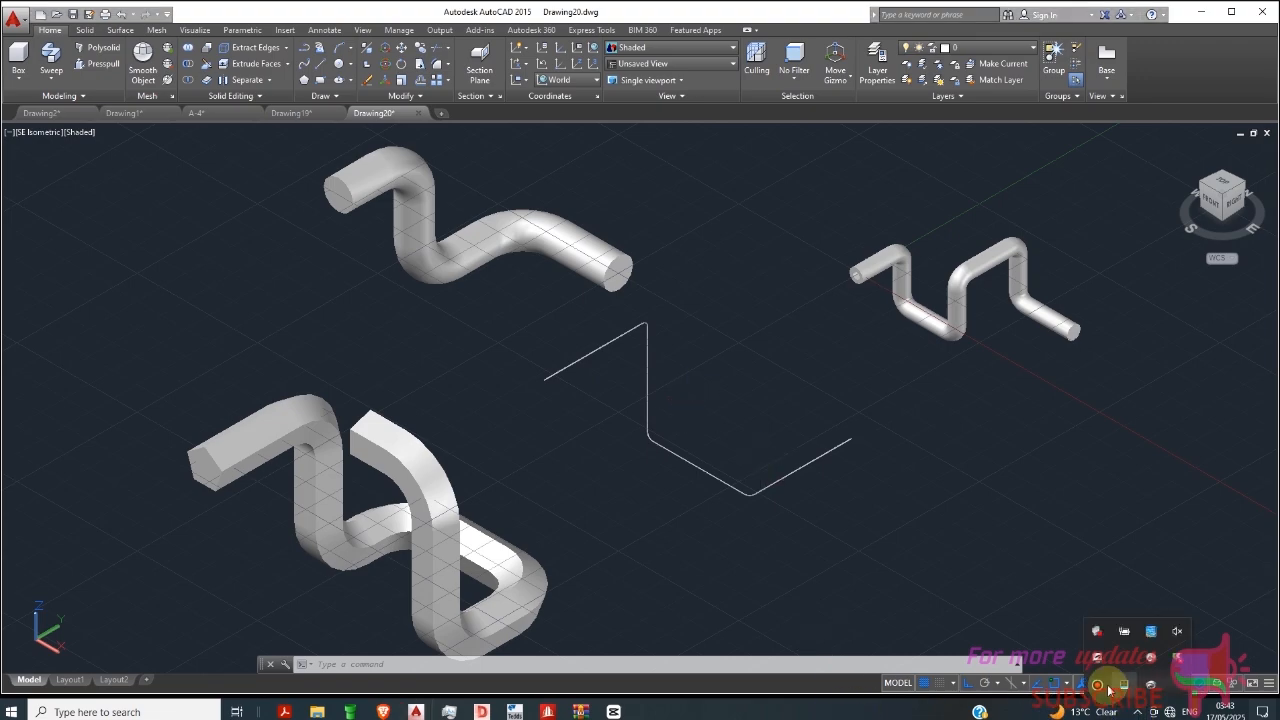
left_click(1097, 685)
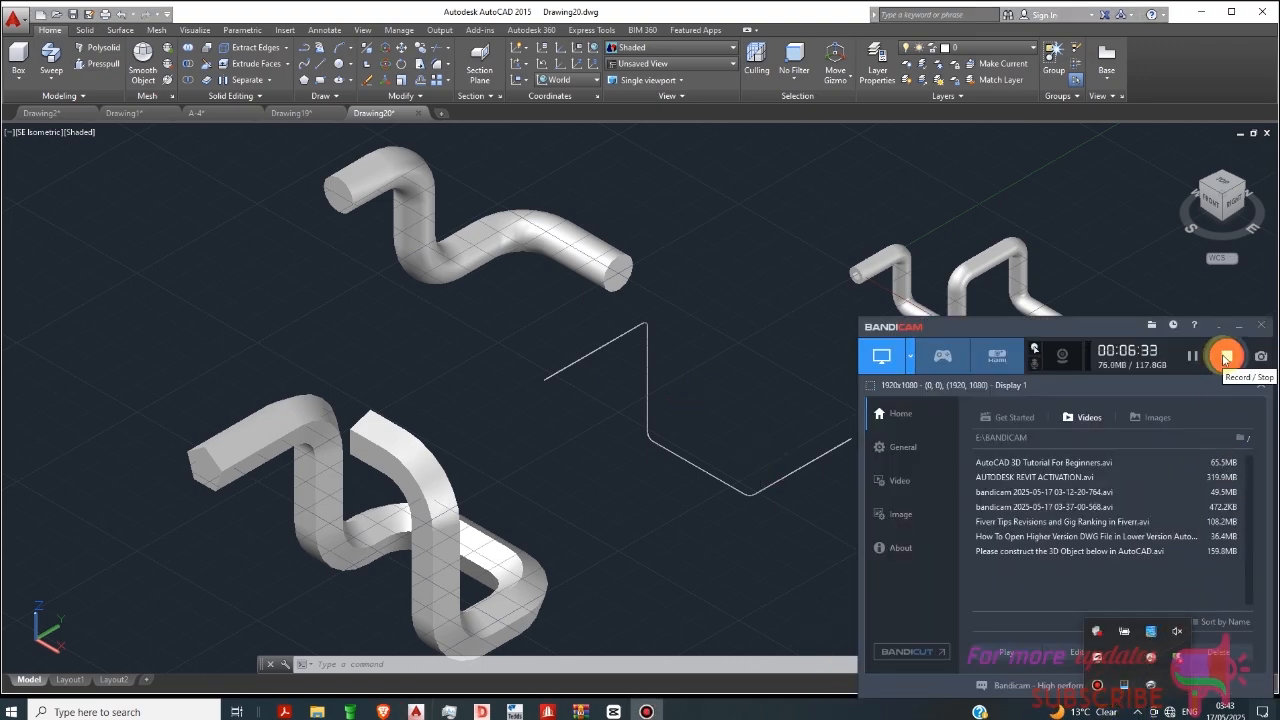